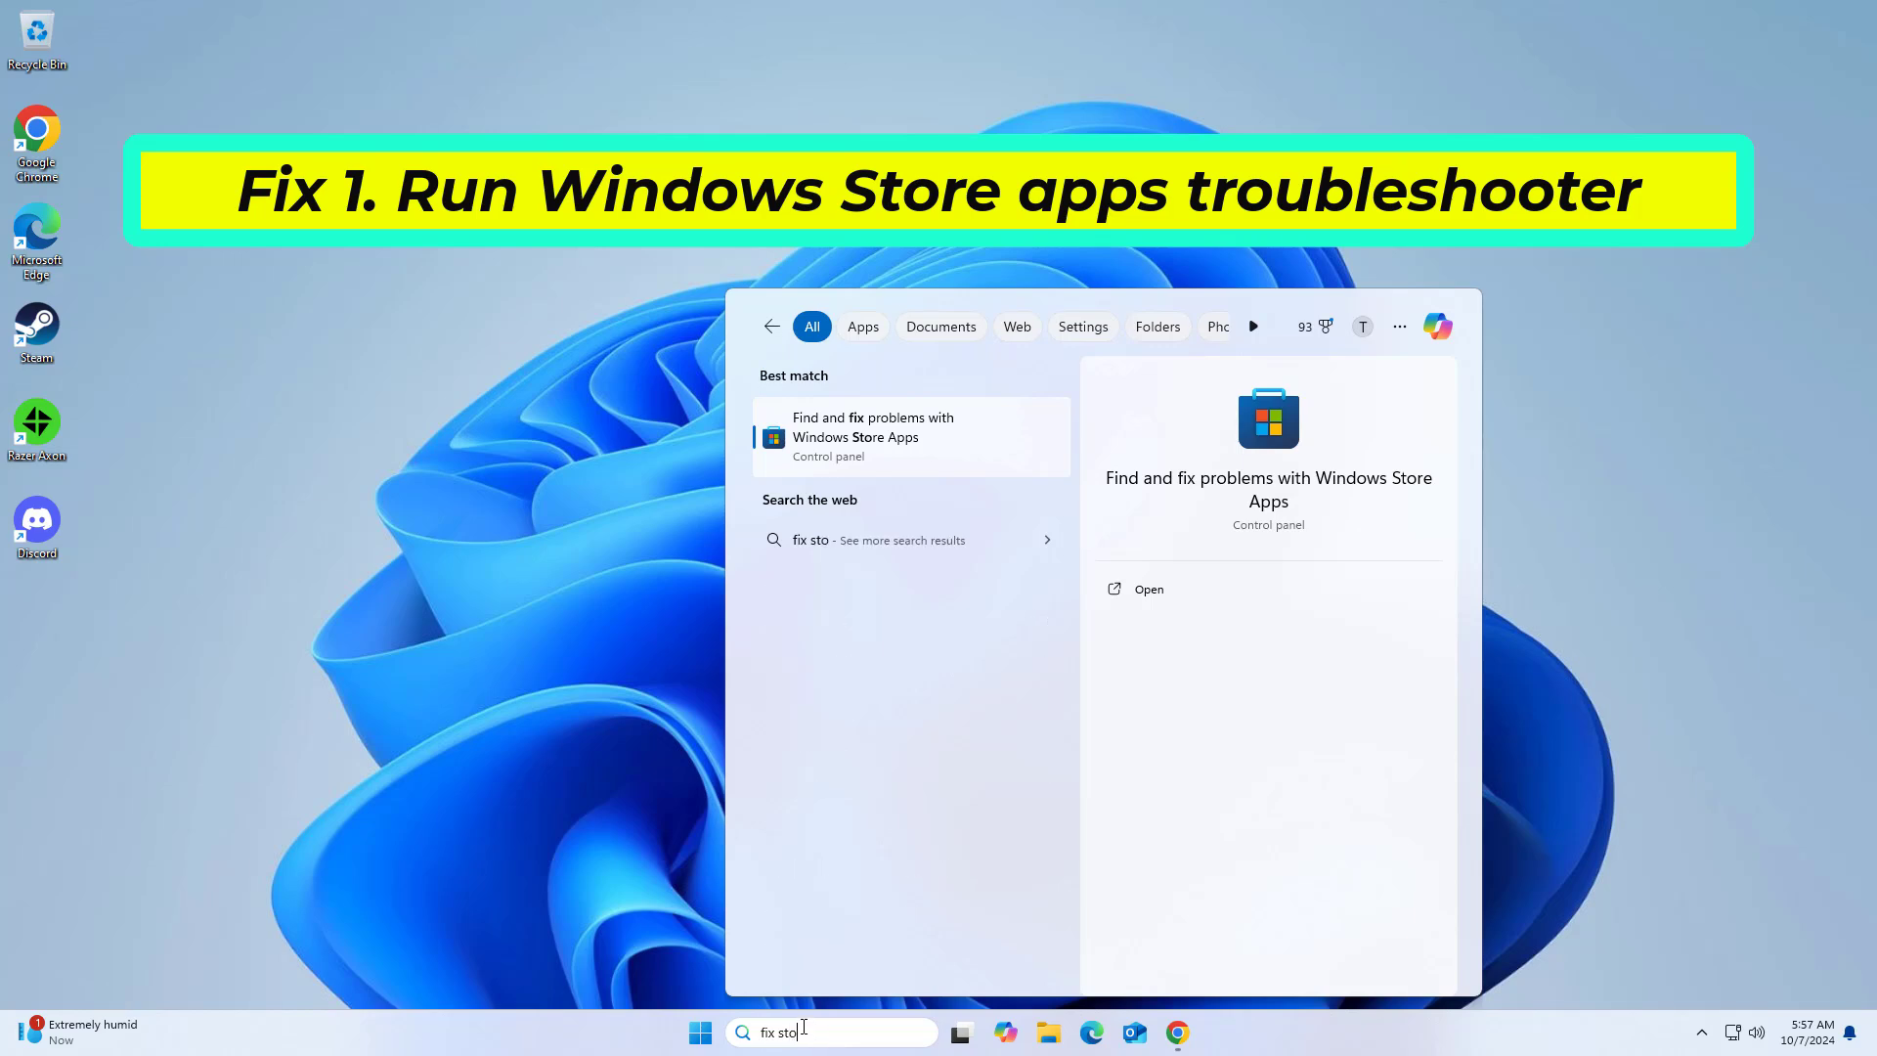
# Run the troubleshooter that finds and fixes problems with Windows Store Apps.
pyautogui.click(822, 426)
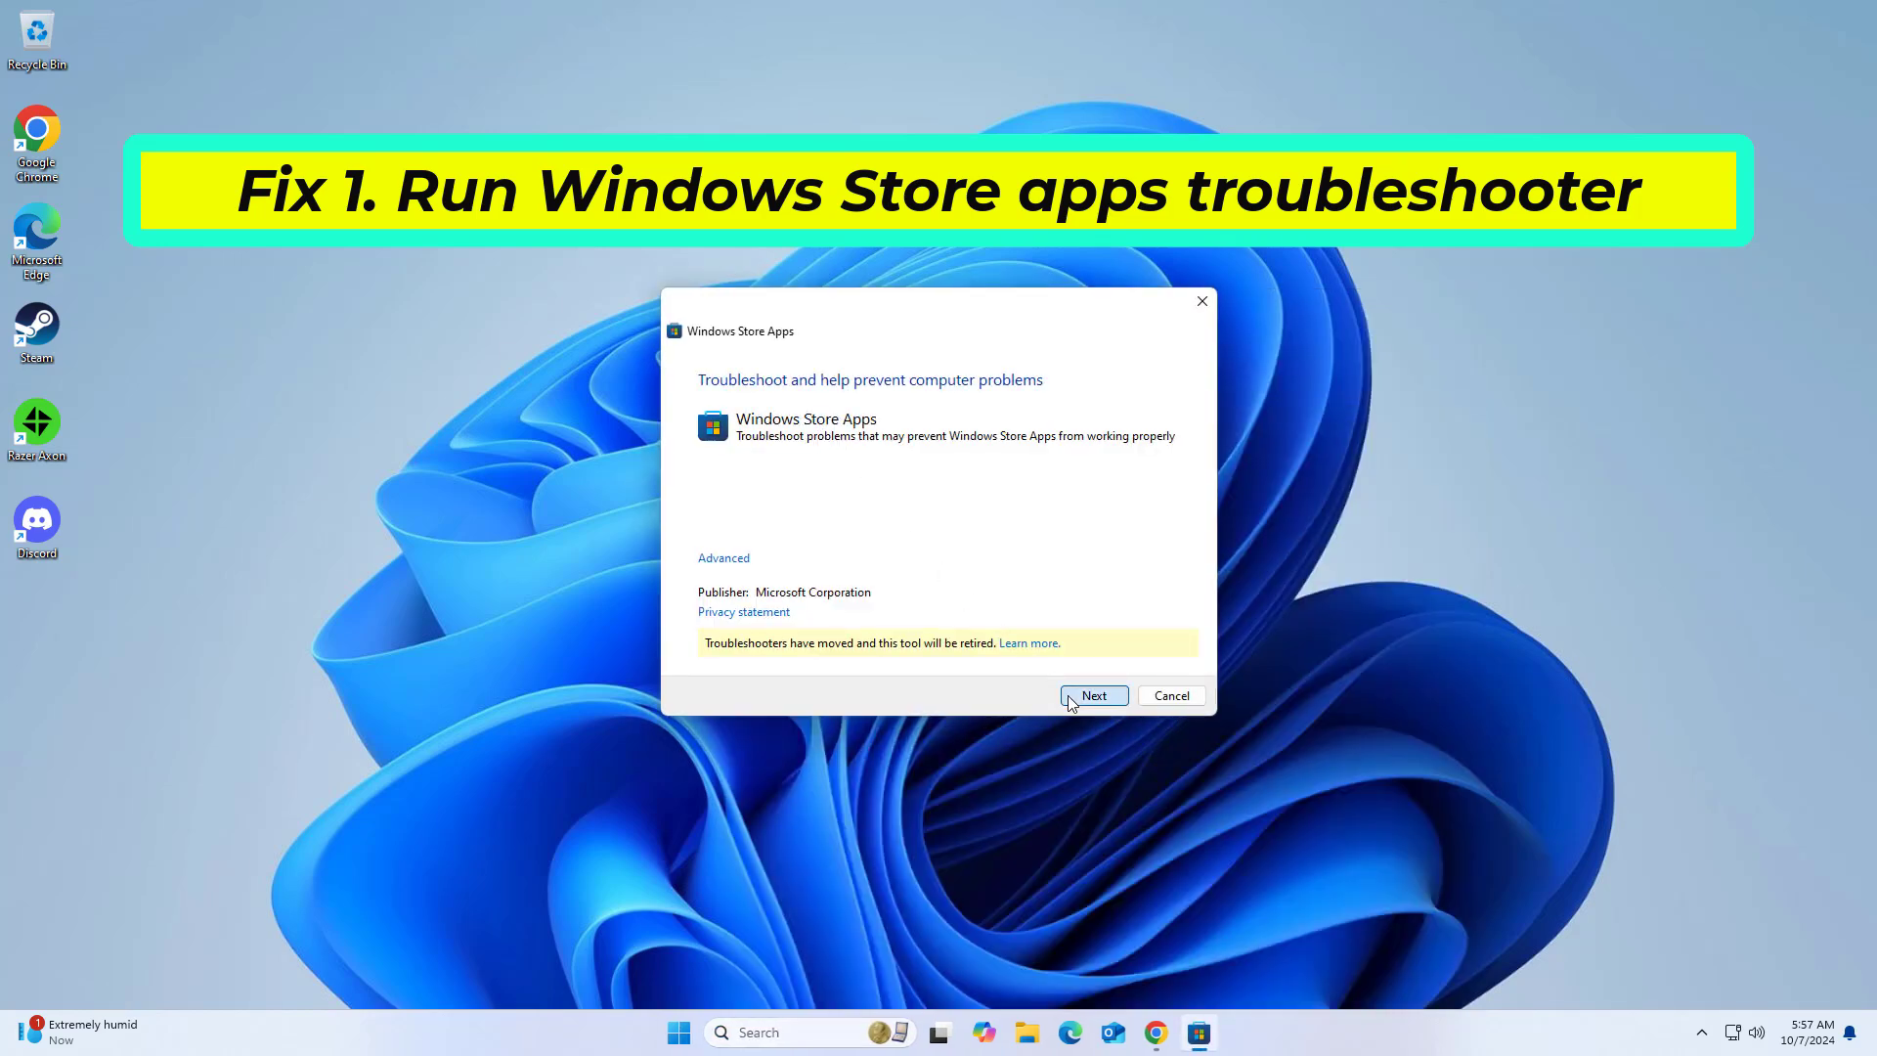
pyautogui.click(1071, 700)
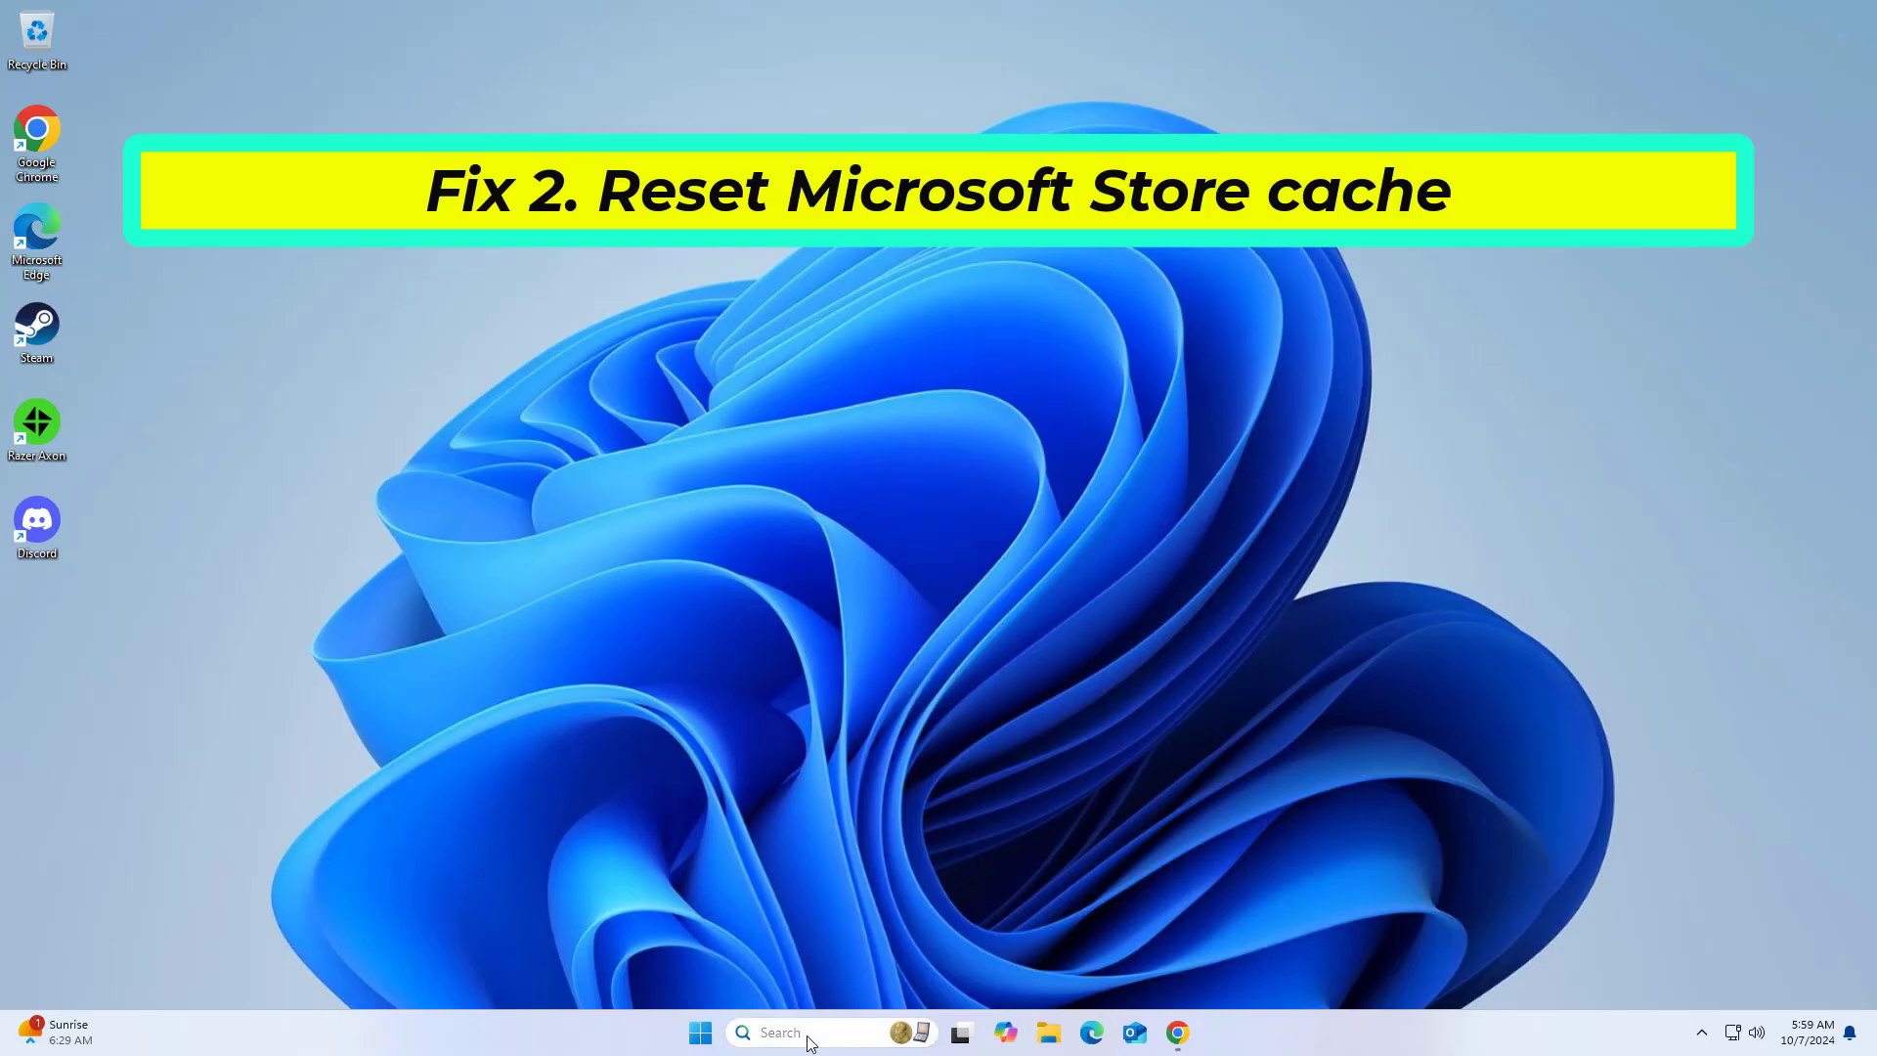
# Reset the Microsoft Store cache by running wsreset, and close the Store window that it launches.
pyautogui.click(808, 1036)
pyautogui.write('ws')
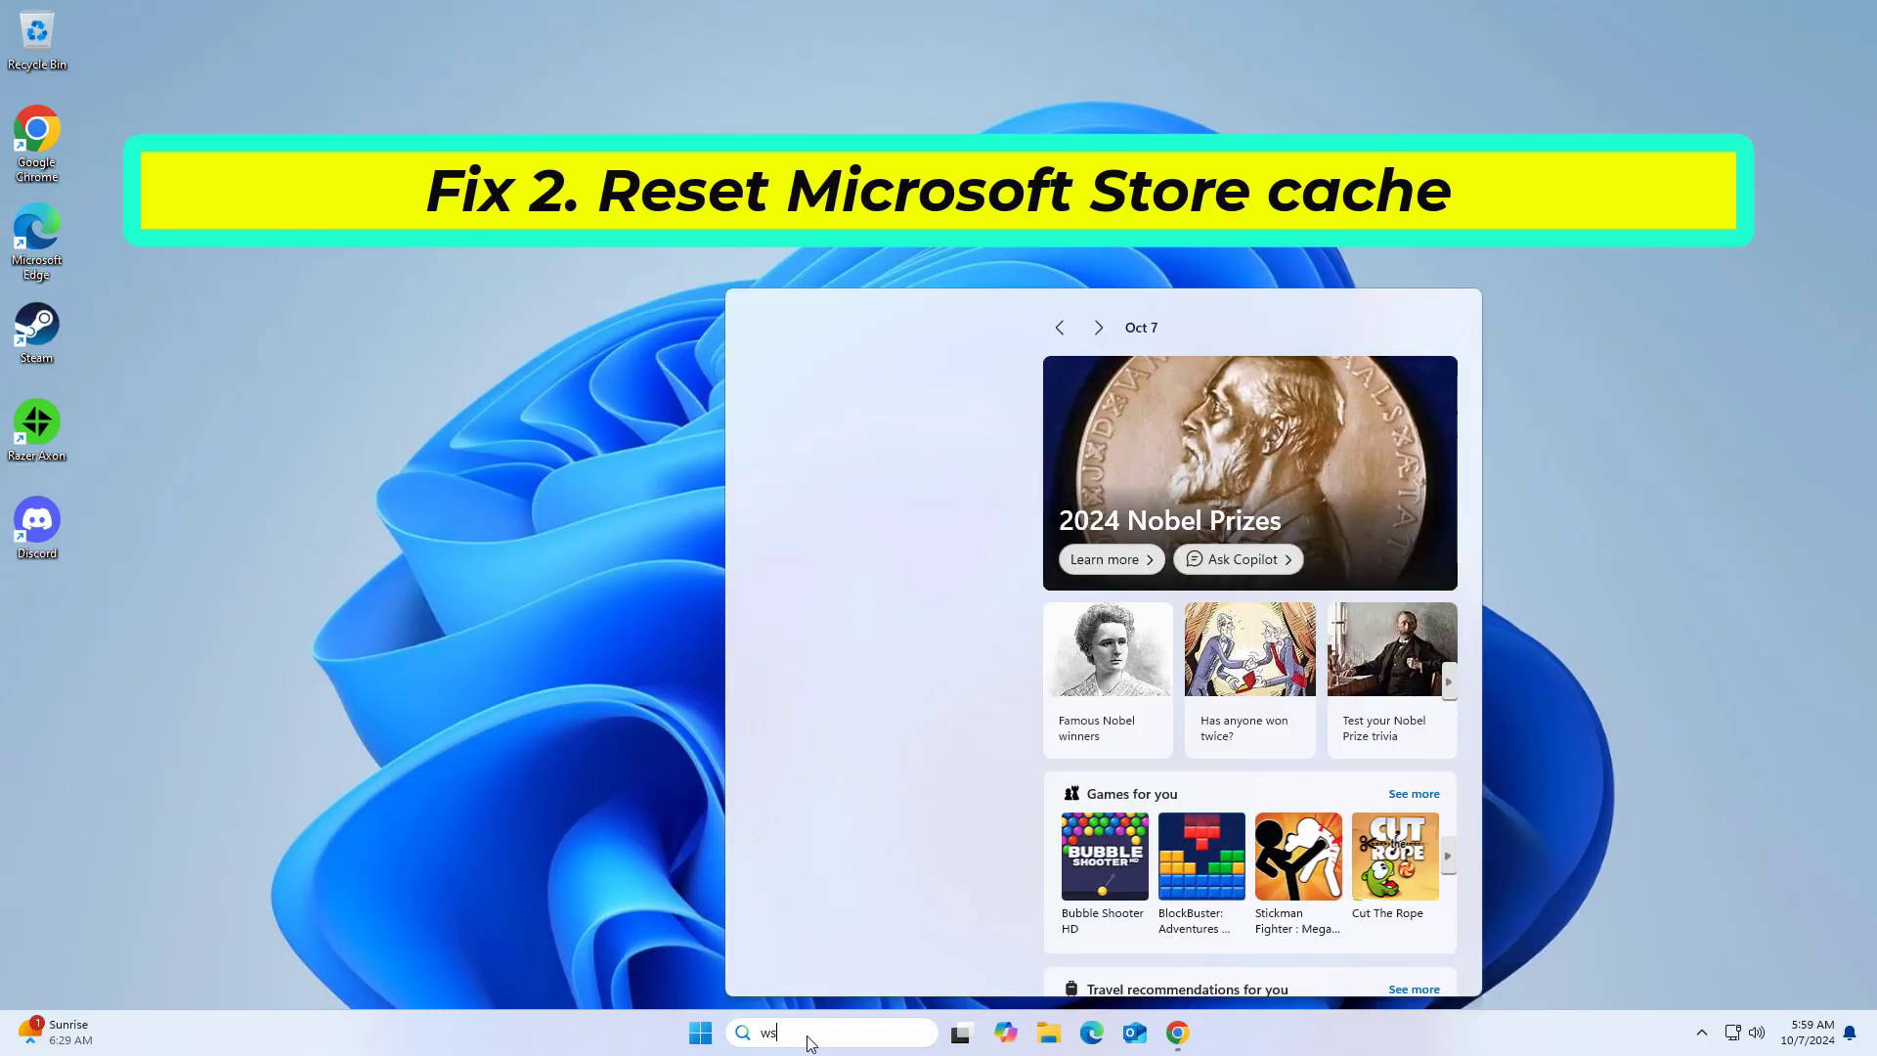
pyautogui.write('reset')
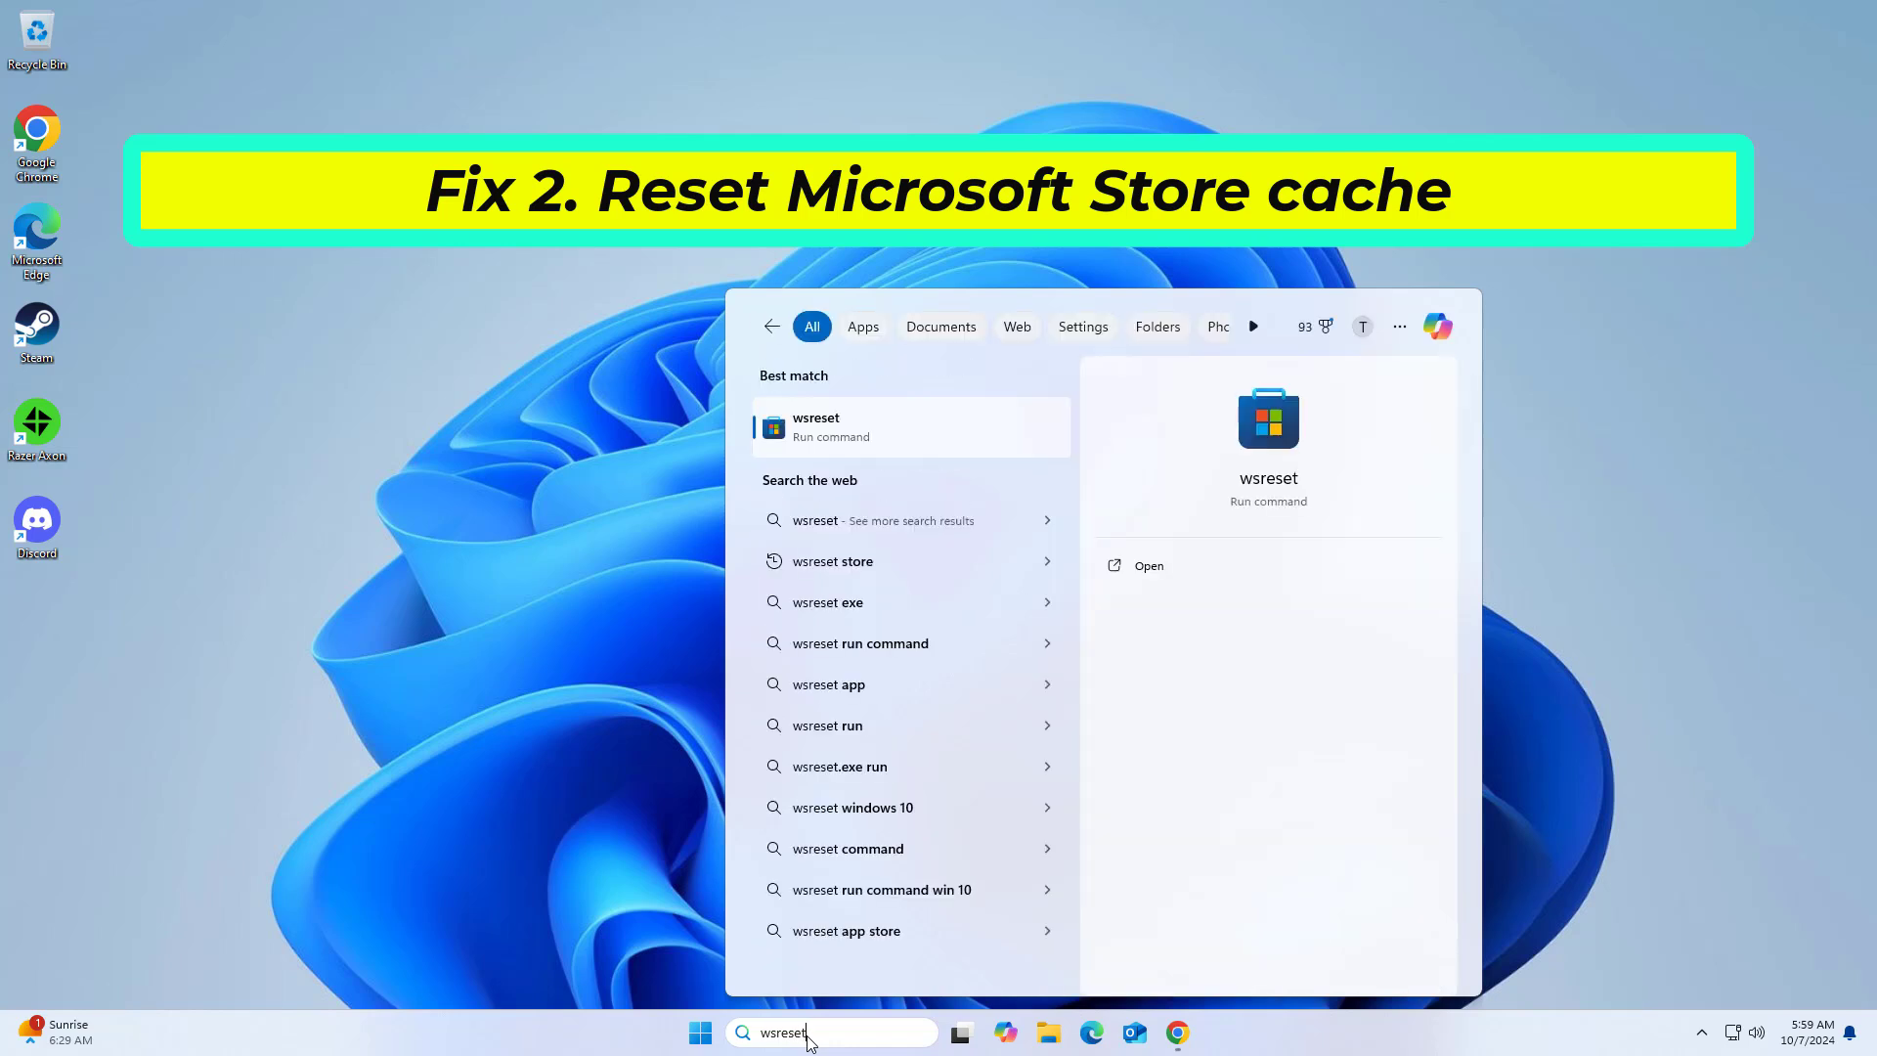
pyautogui.click(865, 425)
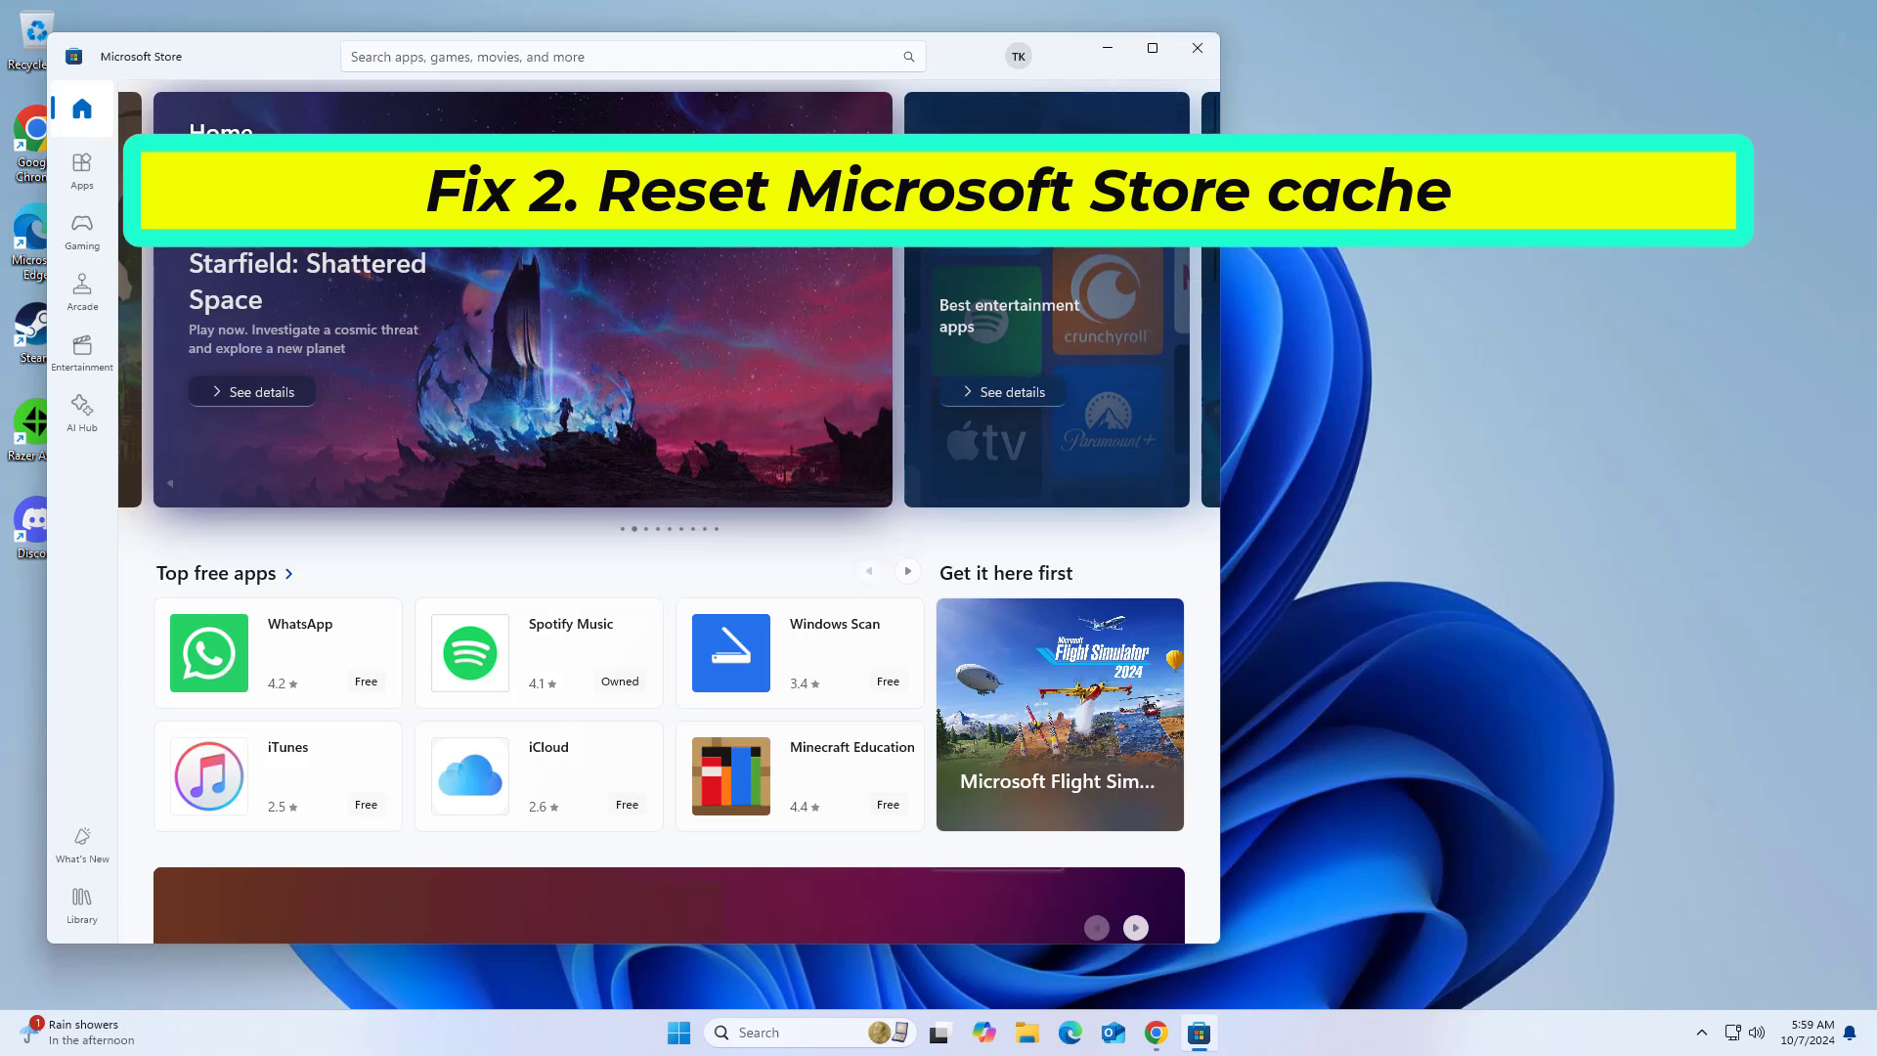
pyautogui.click(1197, 48)
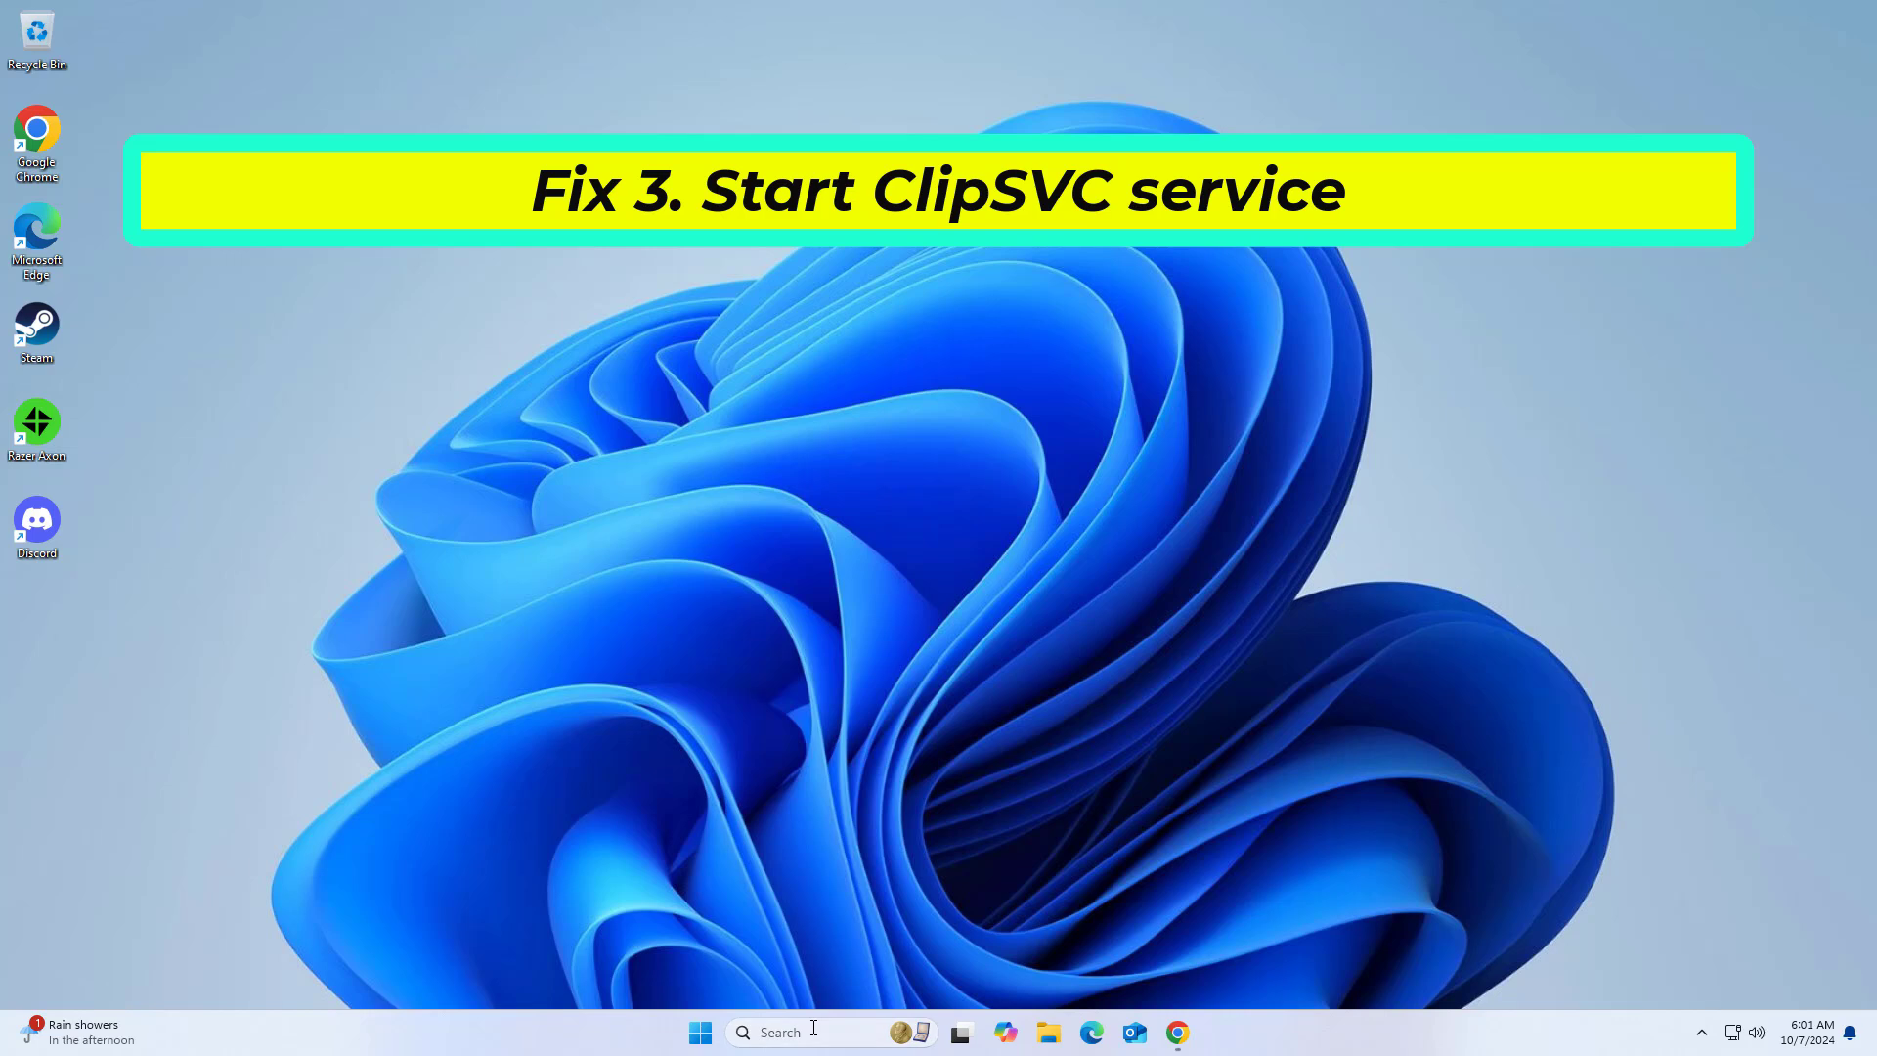
# Search Windows for "services" and open the Services console.
pyautogui.click(814, 1032)
pyautogui.write('services')
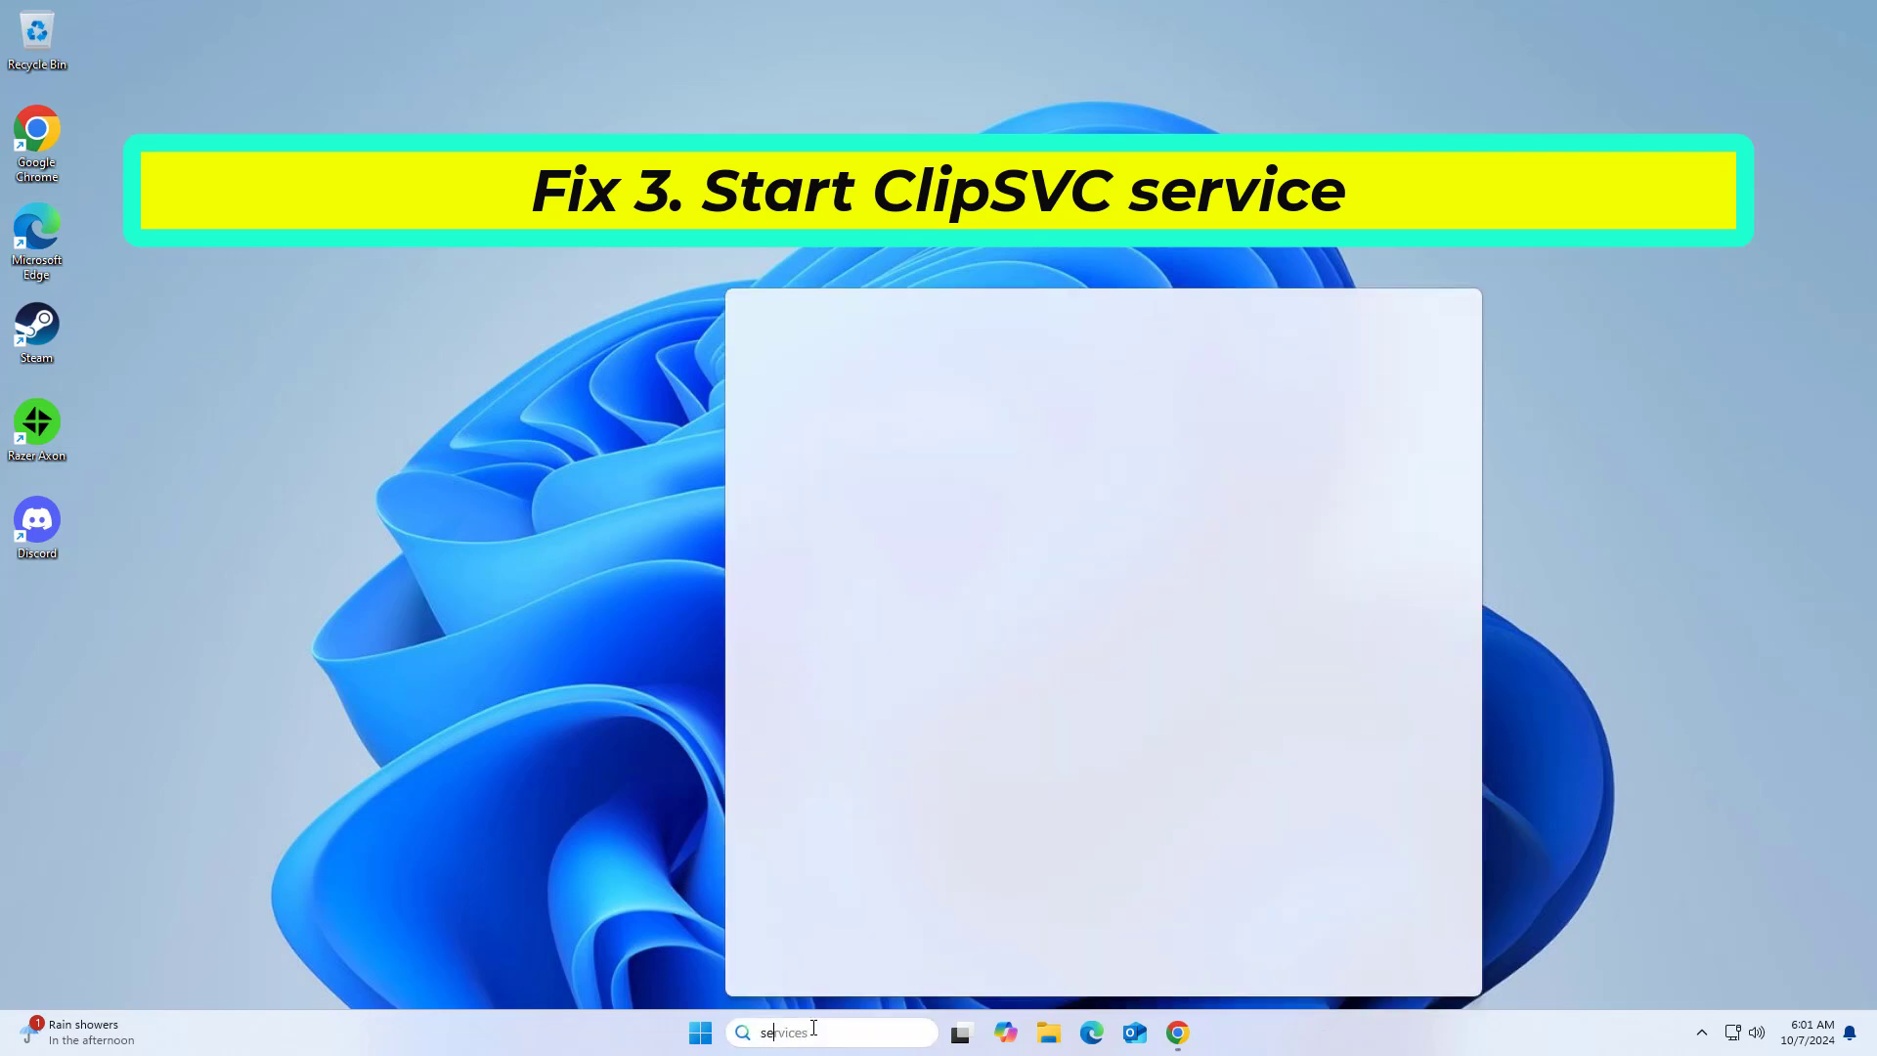
pyautogui.write('rv')
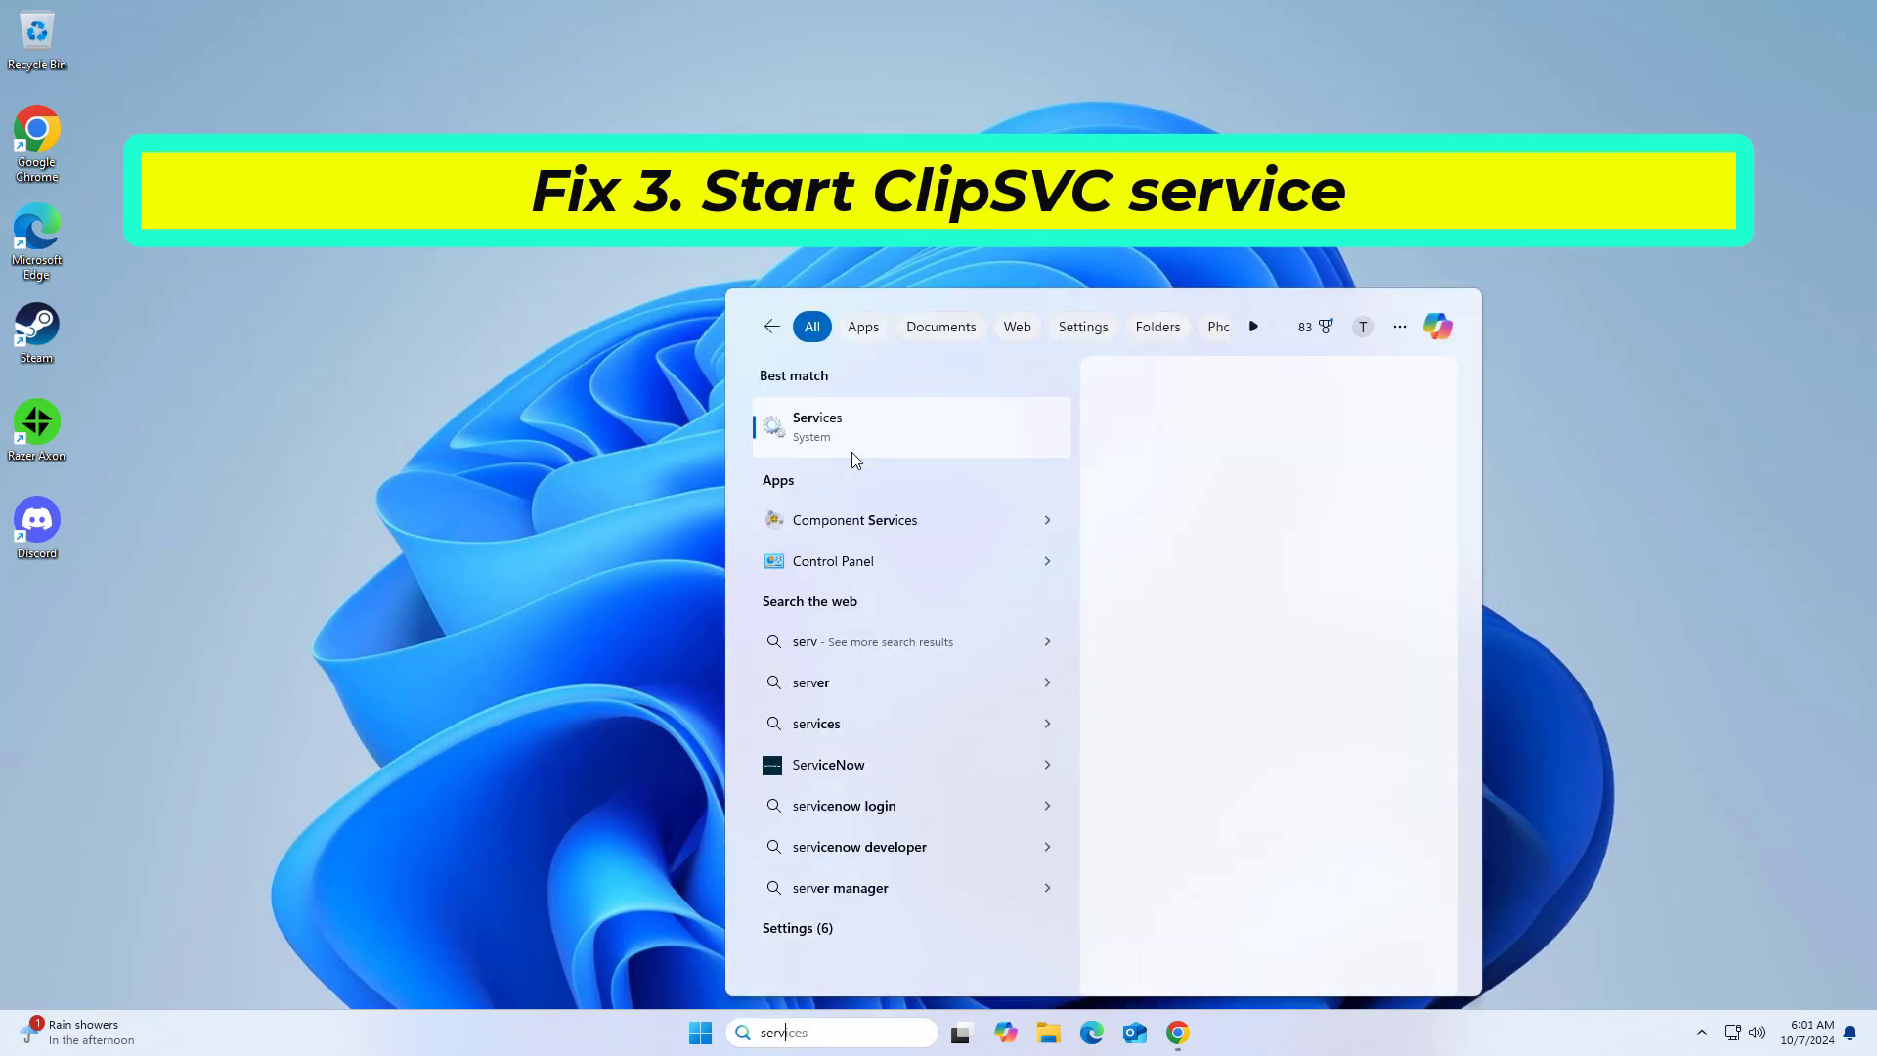
pyautogui.click(861, 423)
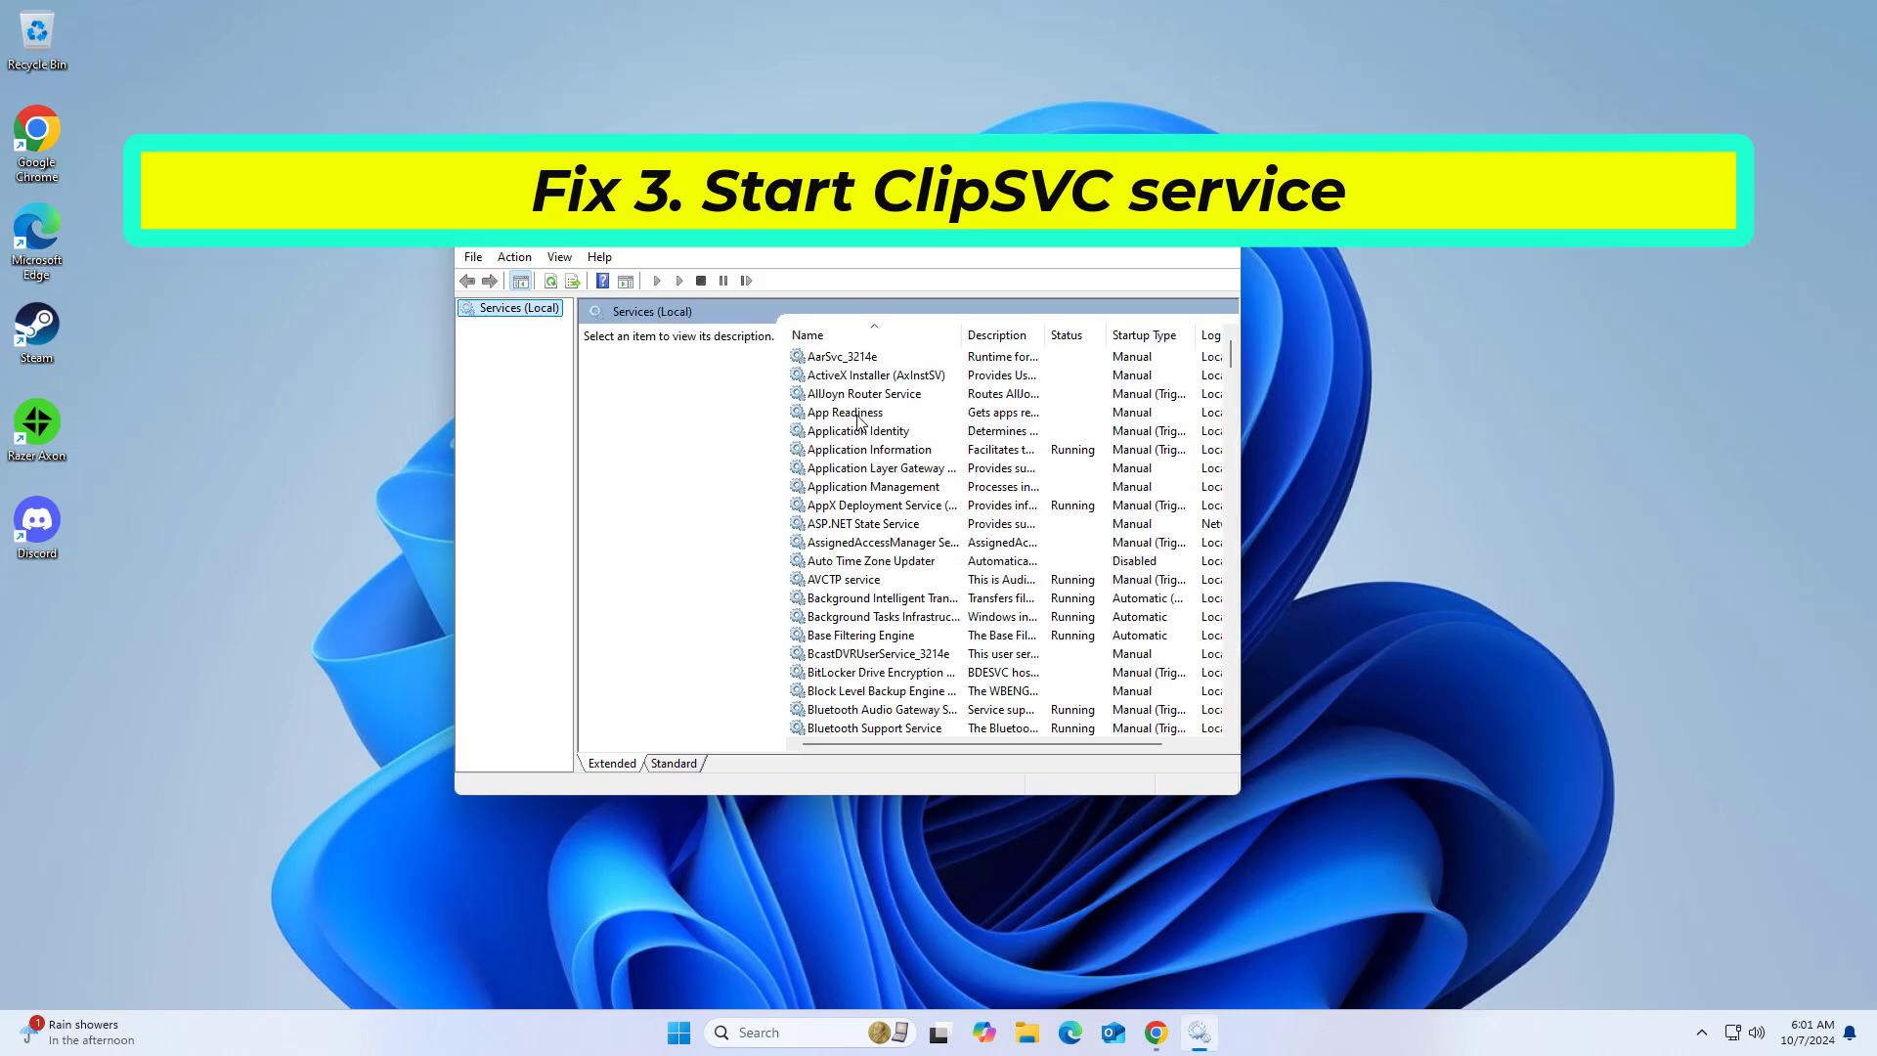
# Check the service status in the properties of Client License Service (ClipSVC) and dismiss the properties dialog.
pyautogui.click(885, 543)
pyautogui.press('c')
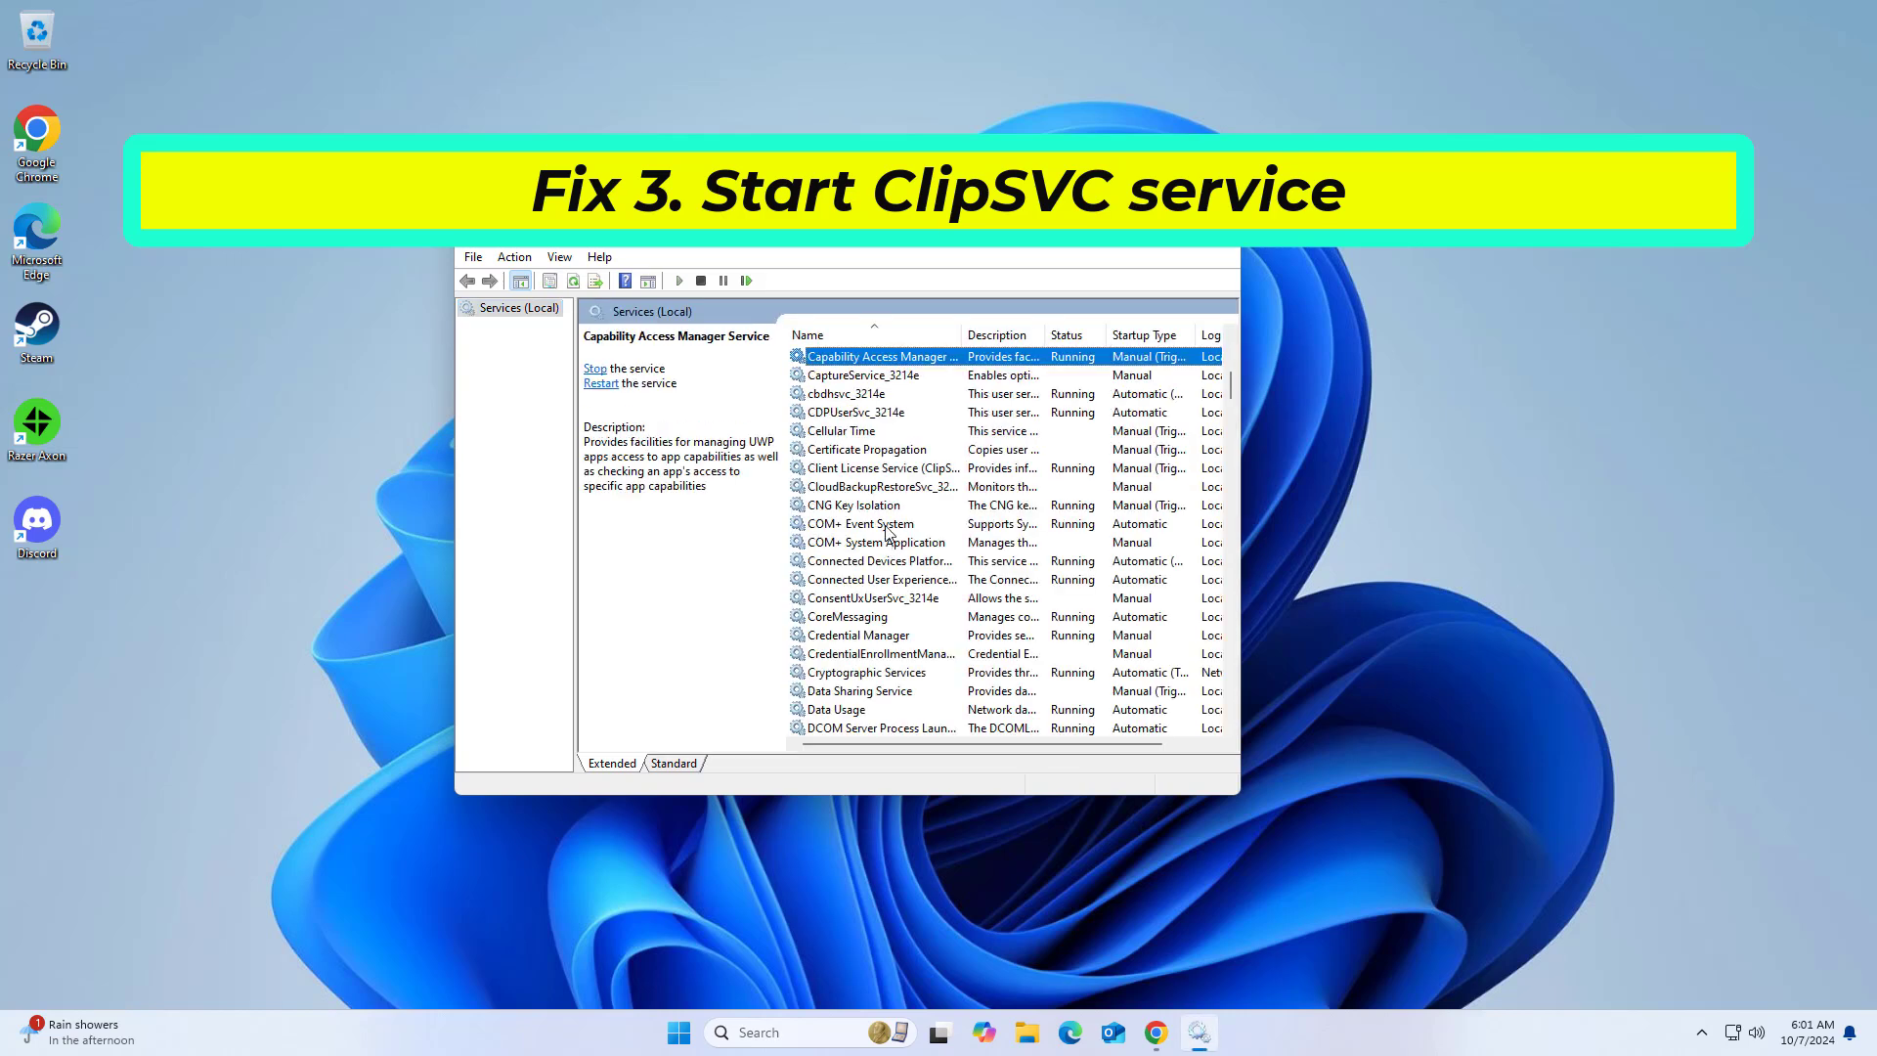
pyautogui.doubleClick(861, 468)
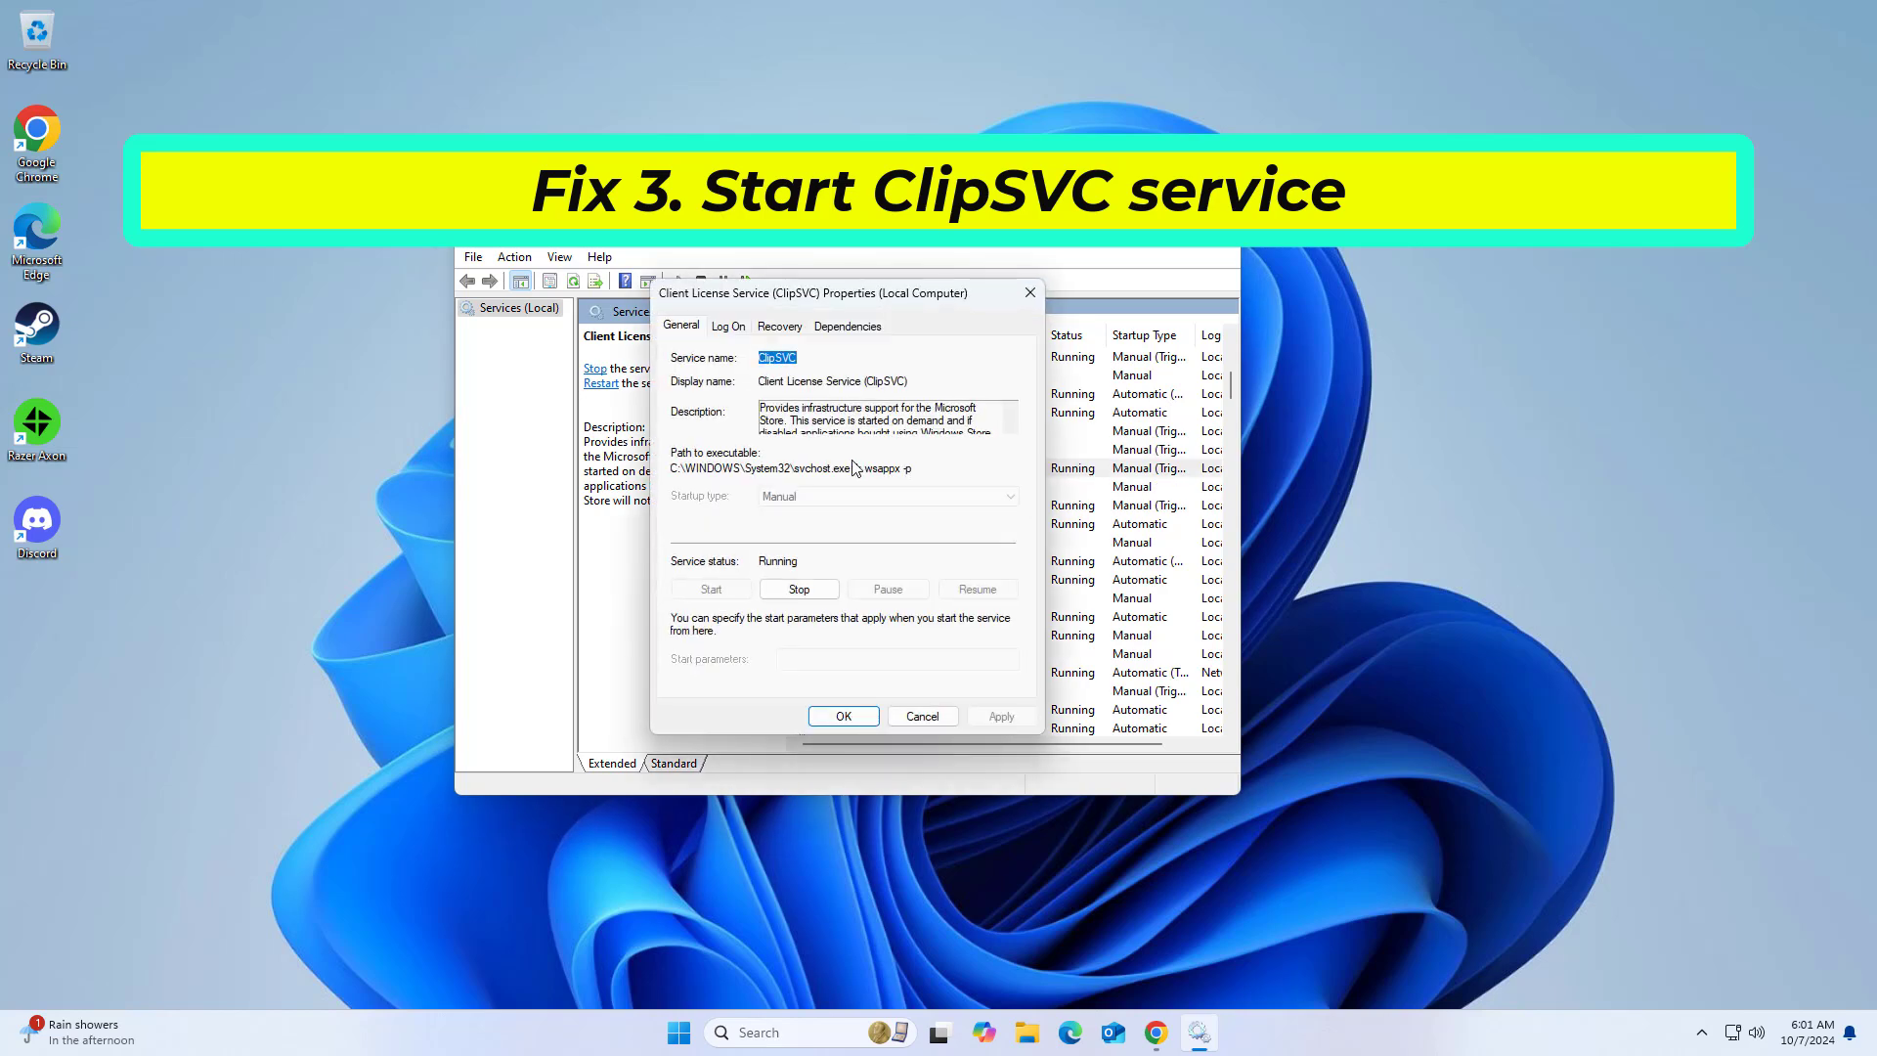
pyautogui.click(1032, 293)
pyautogui.click(866, 469)
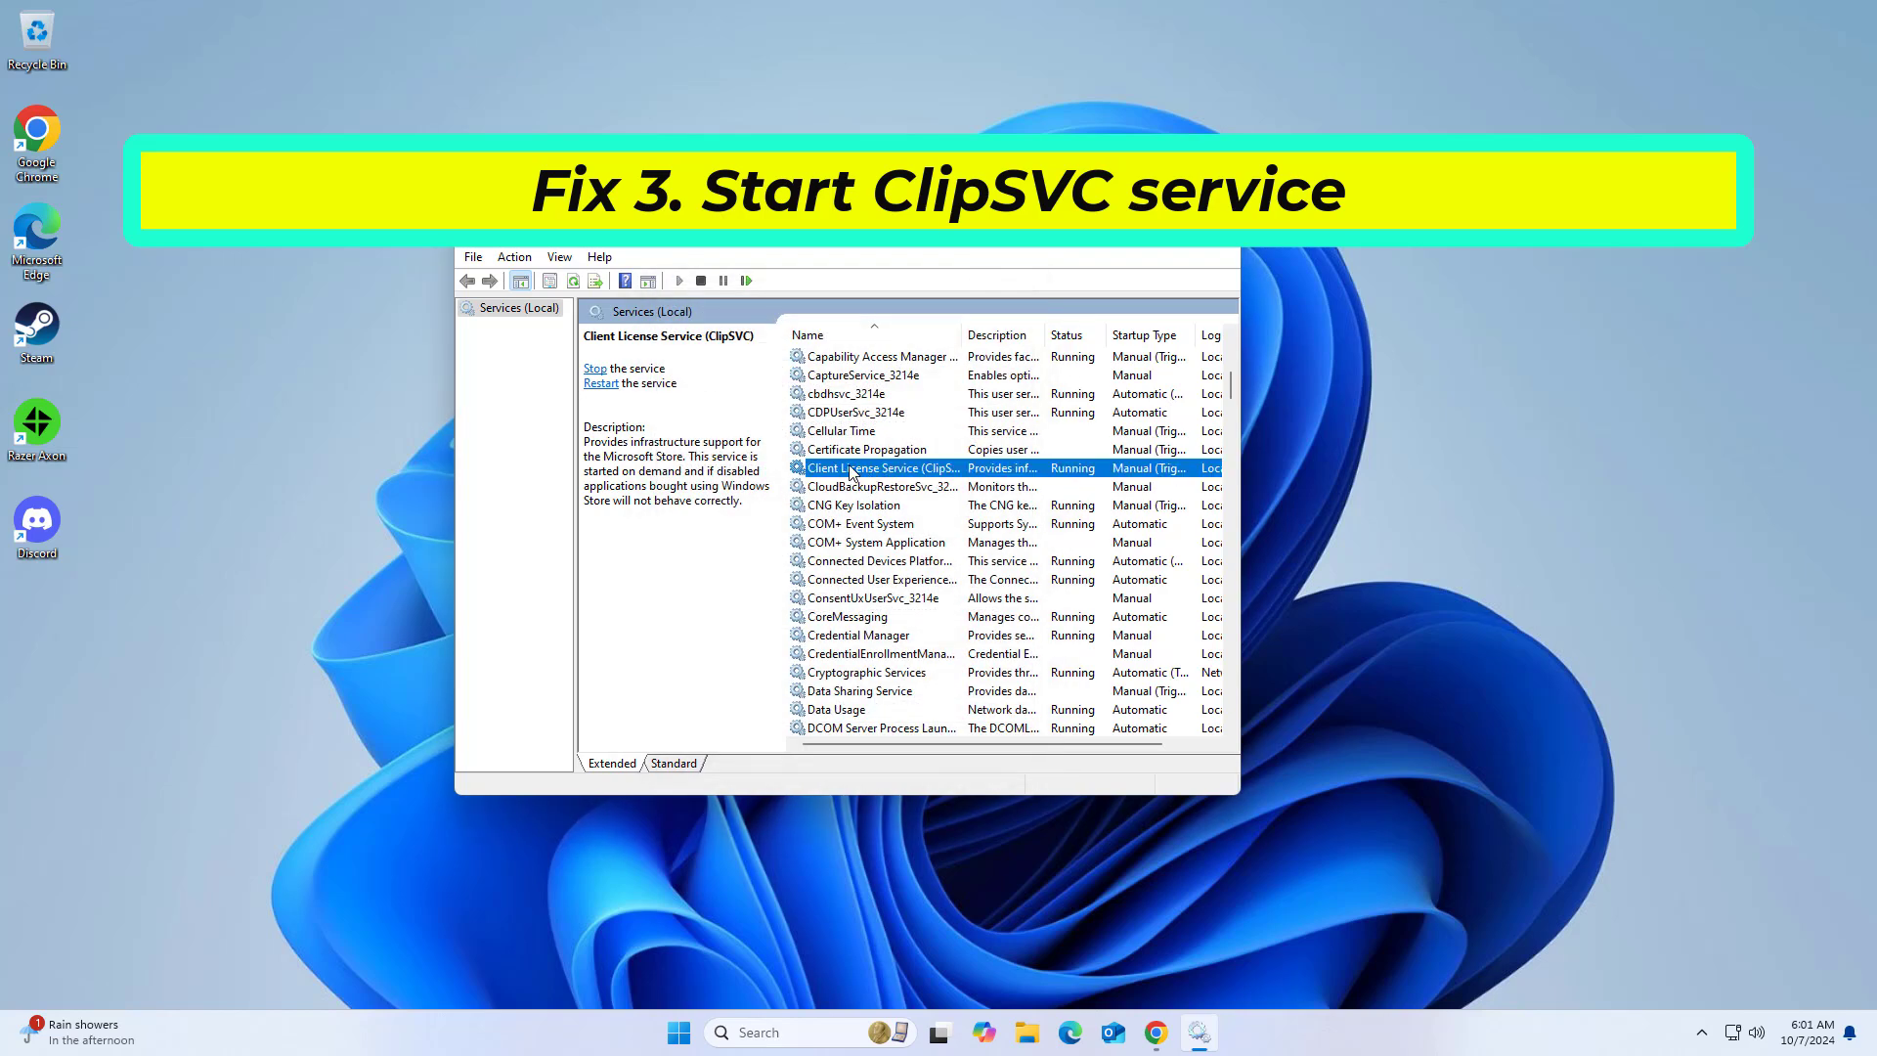
pyautogui.doubleClick(890, 468)
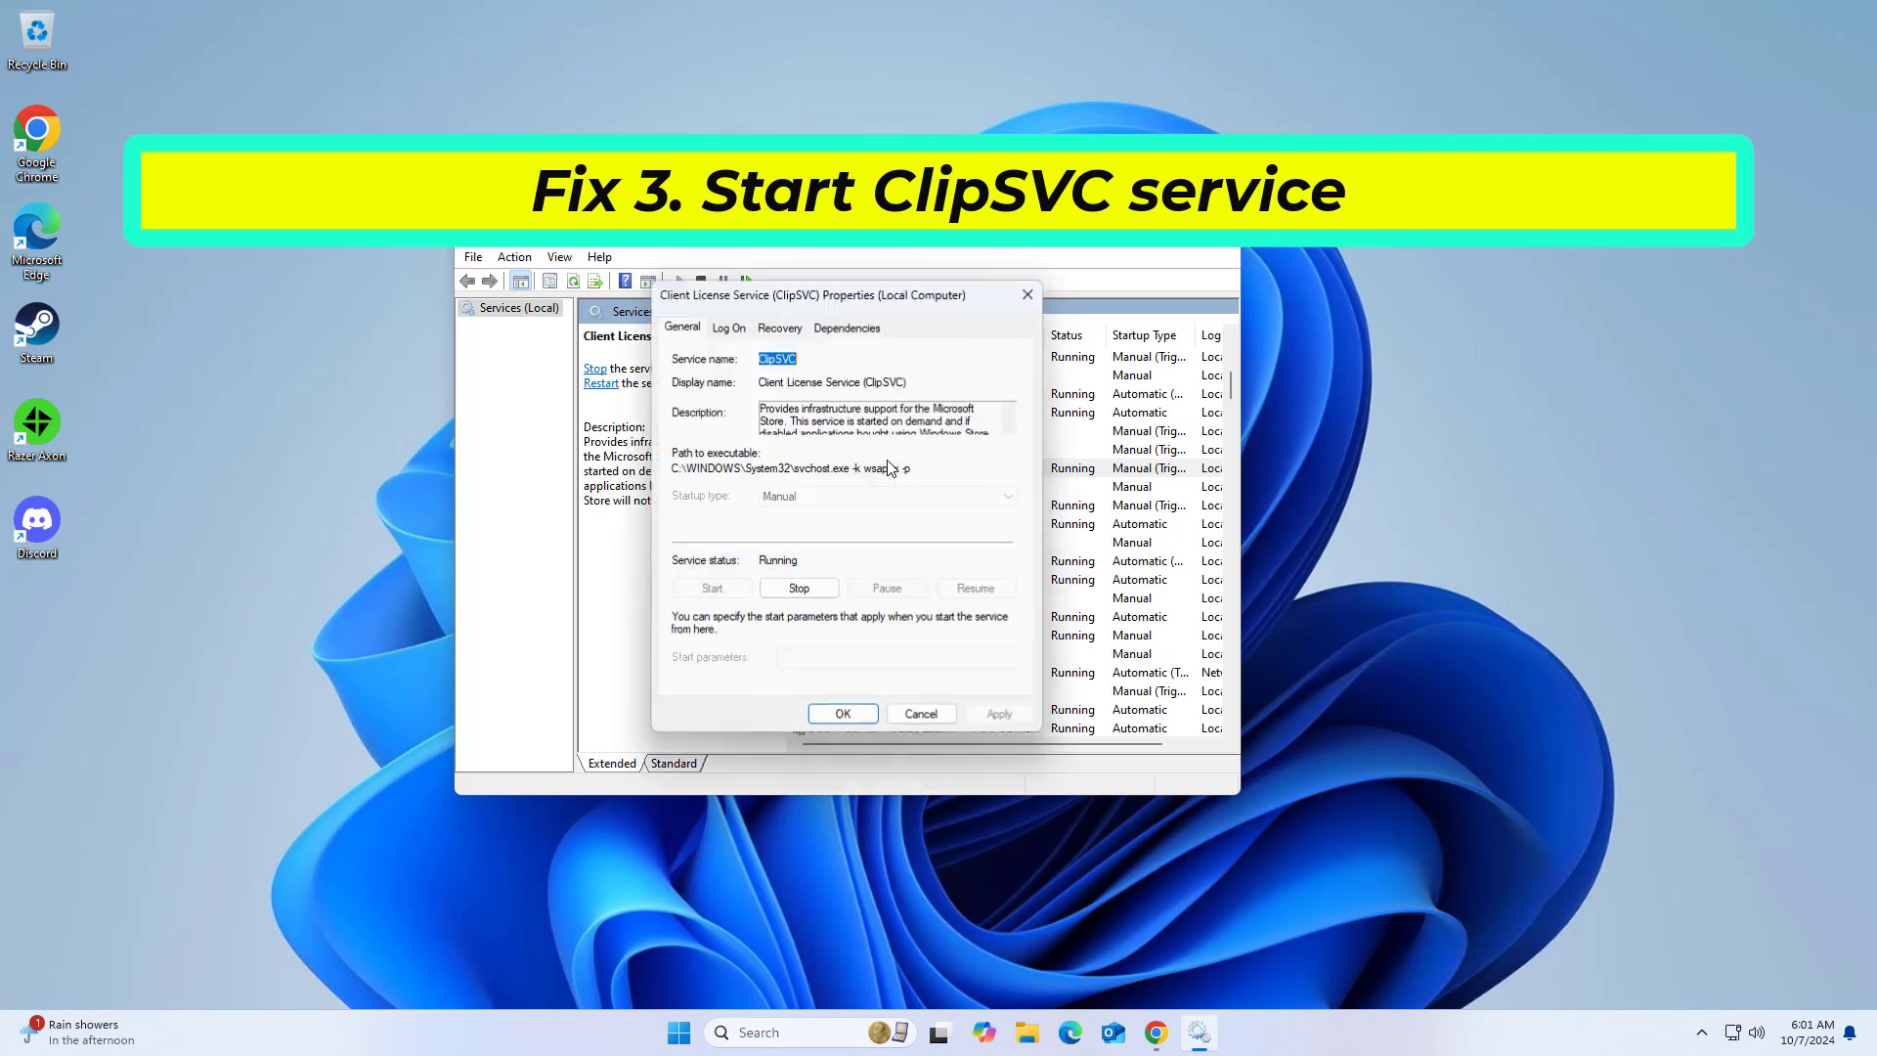
pyautogui.click(859, 718)
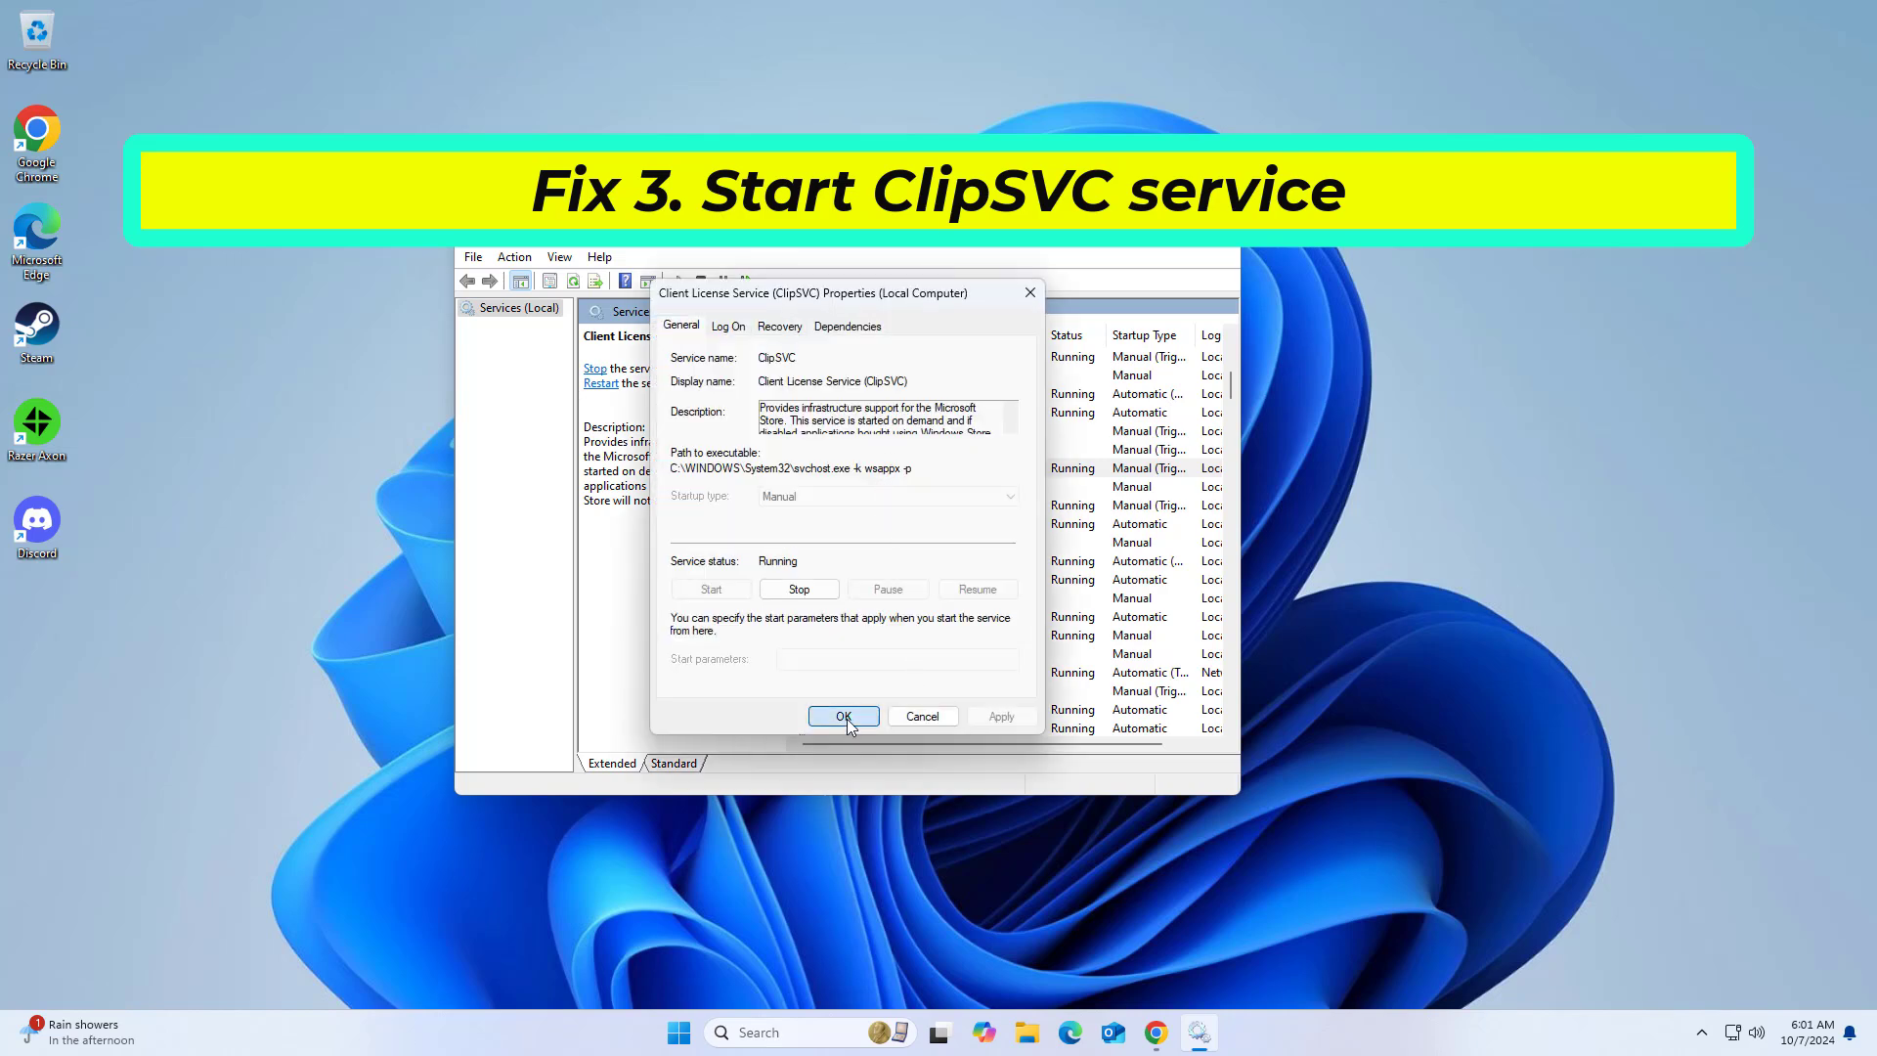
# Restart the Client License Service (ClipSVC).
pyautogui.click(881, 471)
pyautogui.rightClick(879, 472)
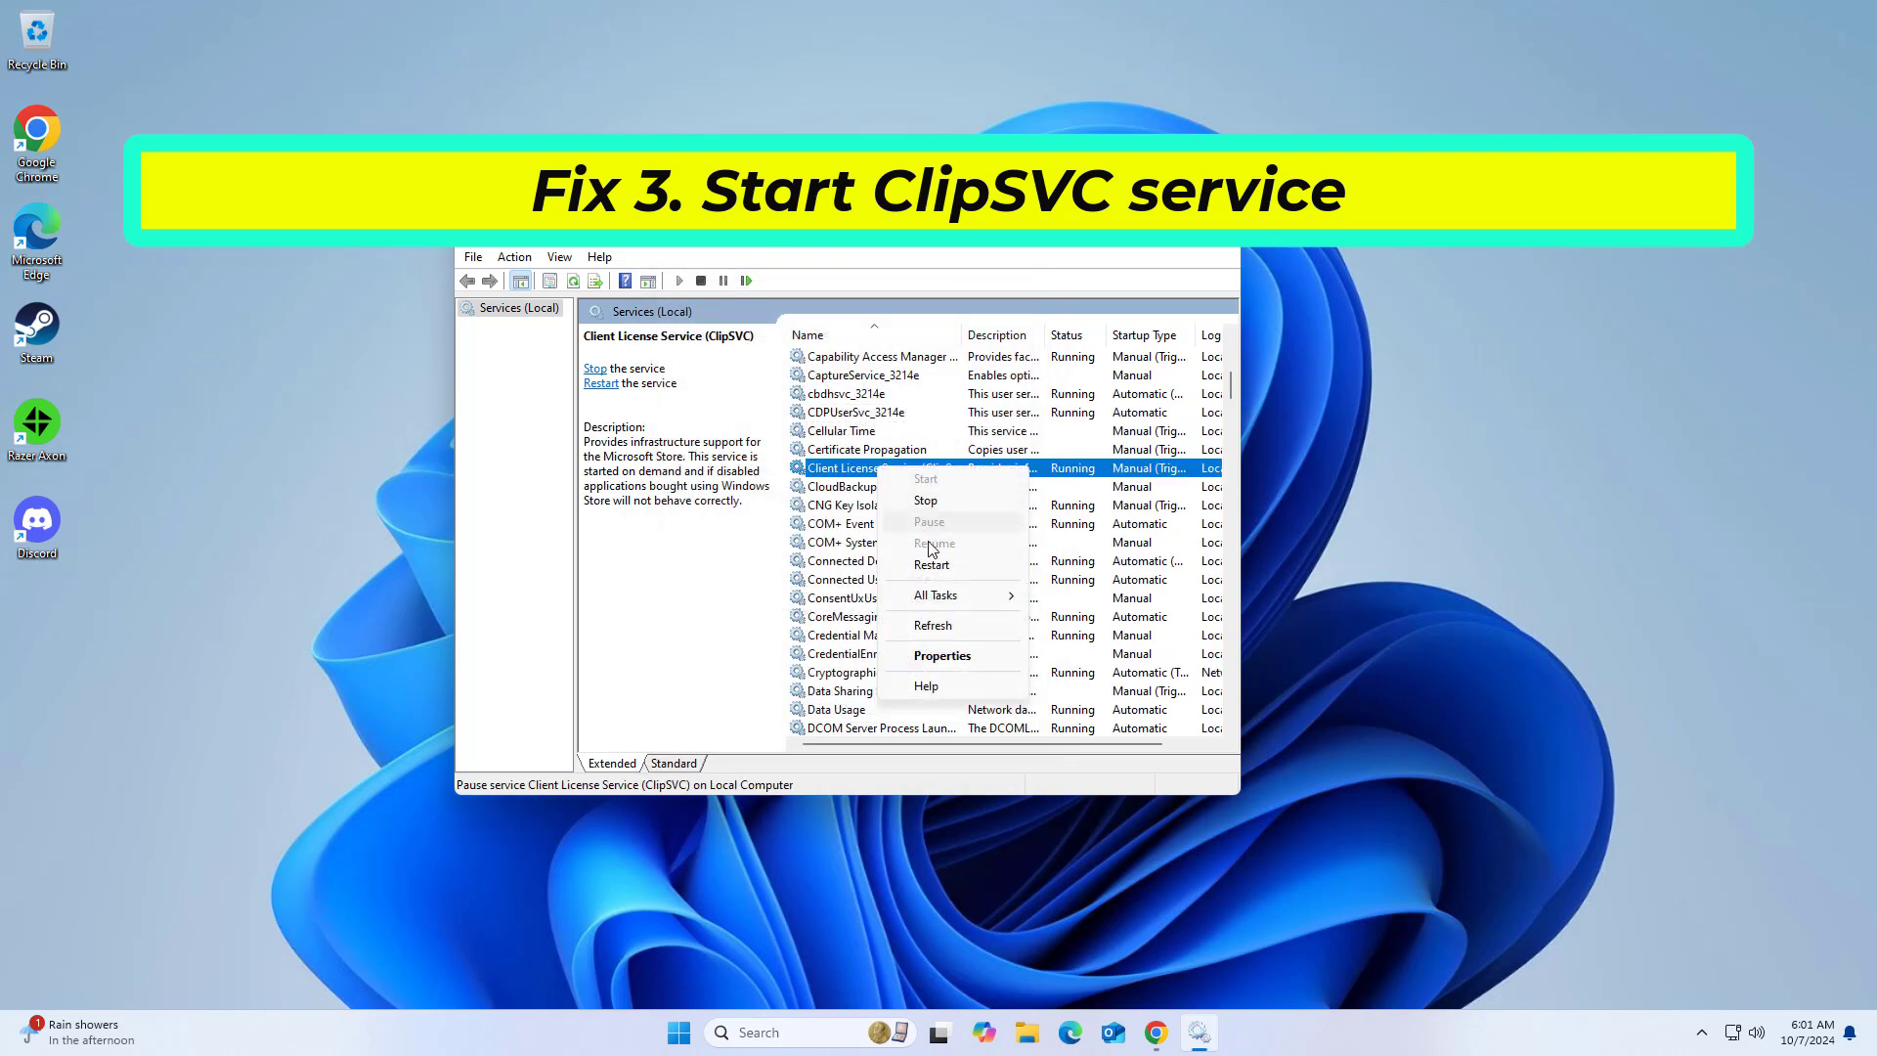
pyautogui.click(945, 572)
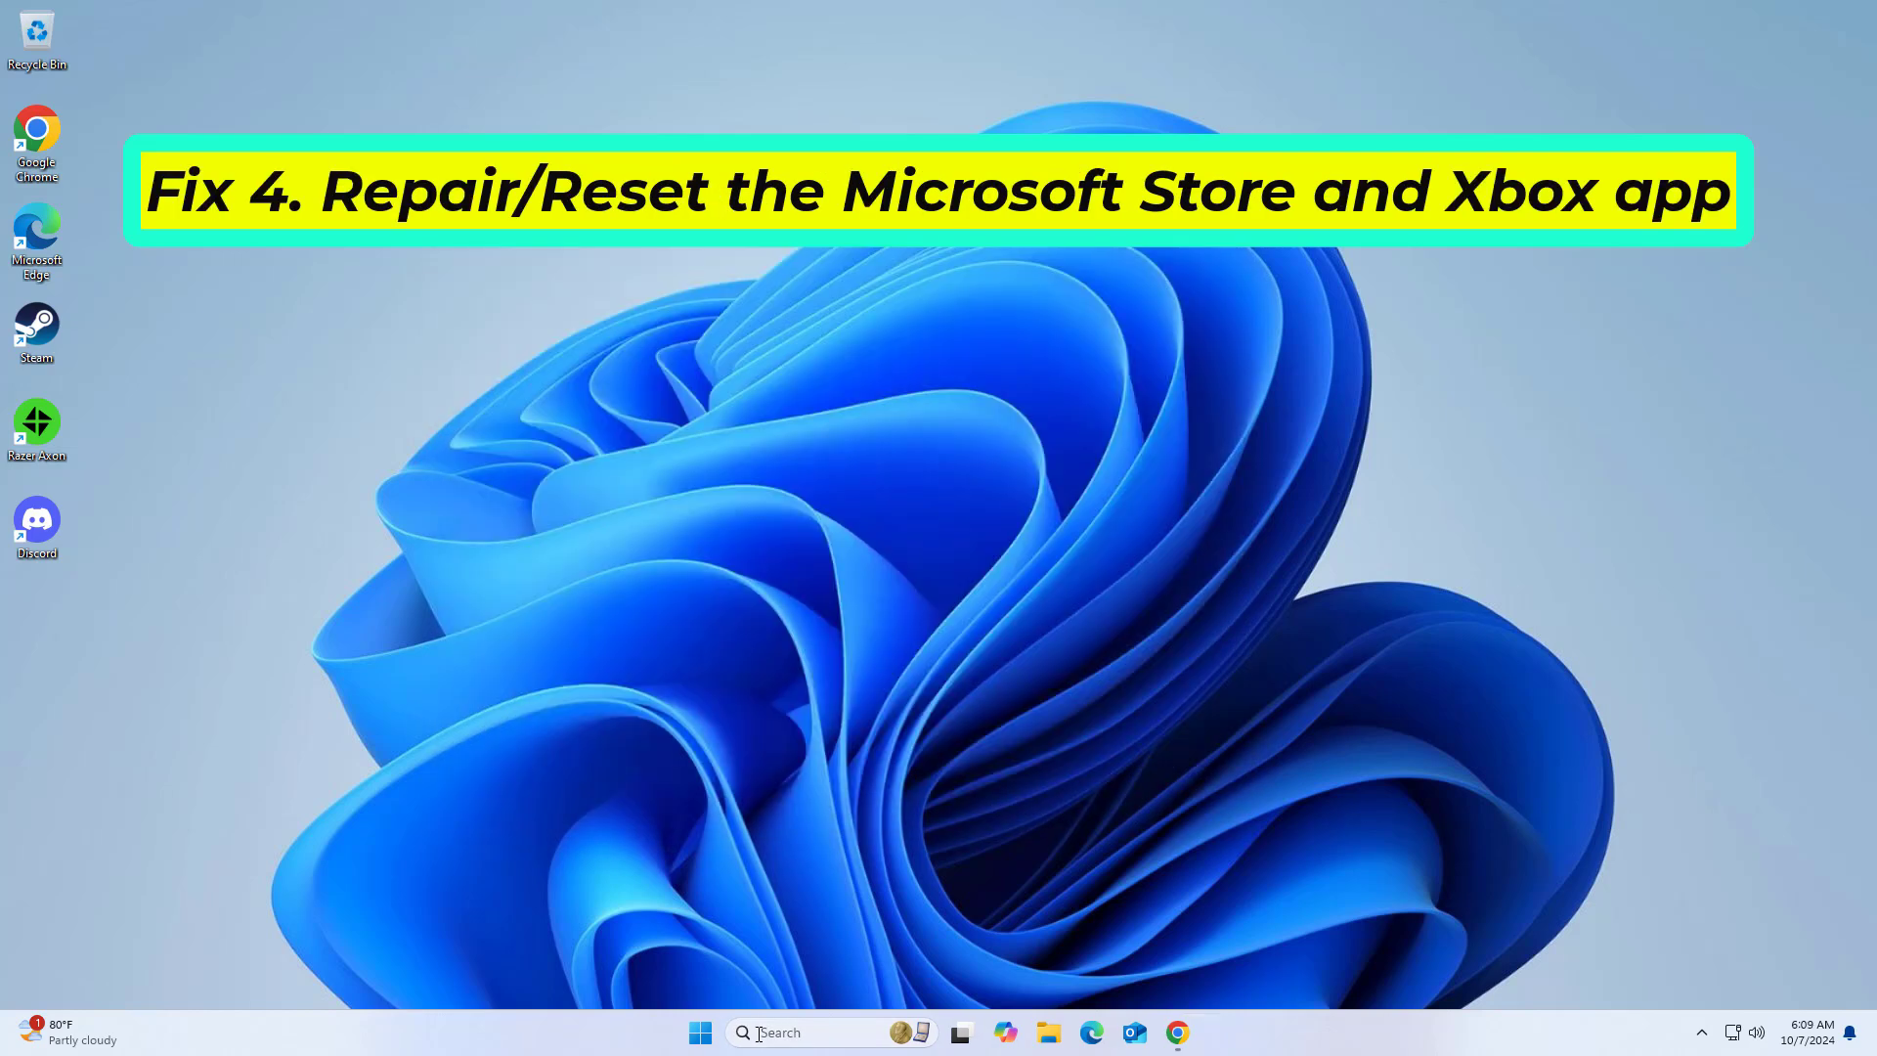
# Search Windows for "store" and open the app settings of Microsoft Store.
pyautogui.click(758, 1033)
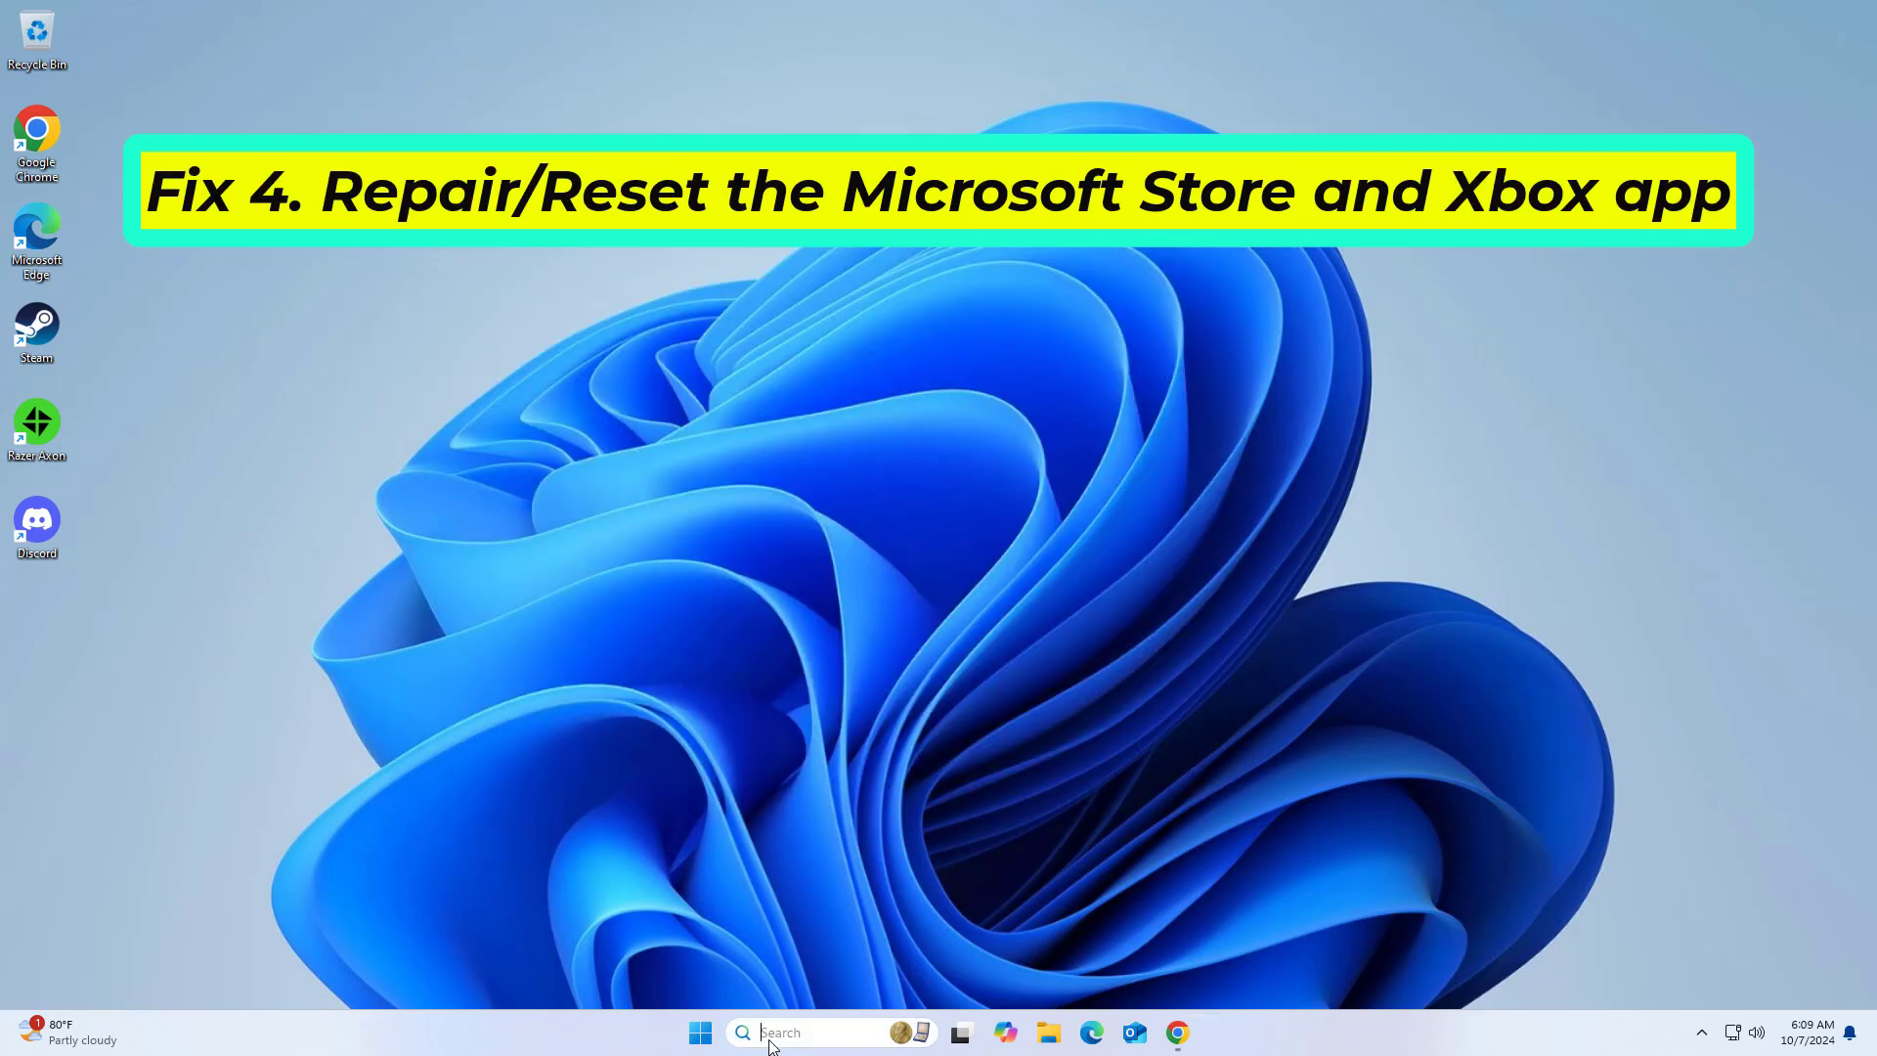
pyautogui.write('store')
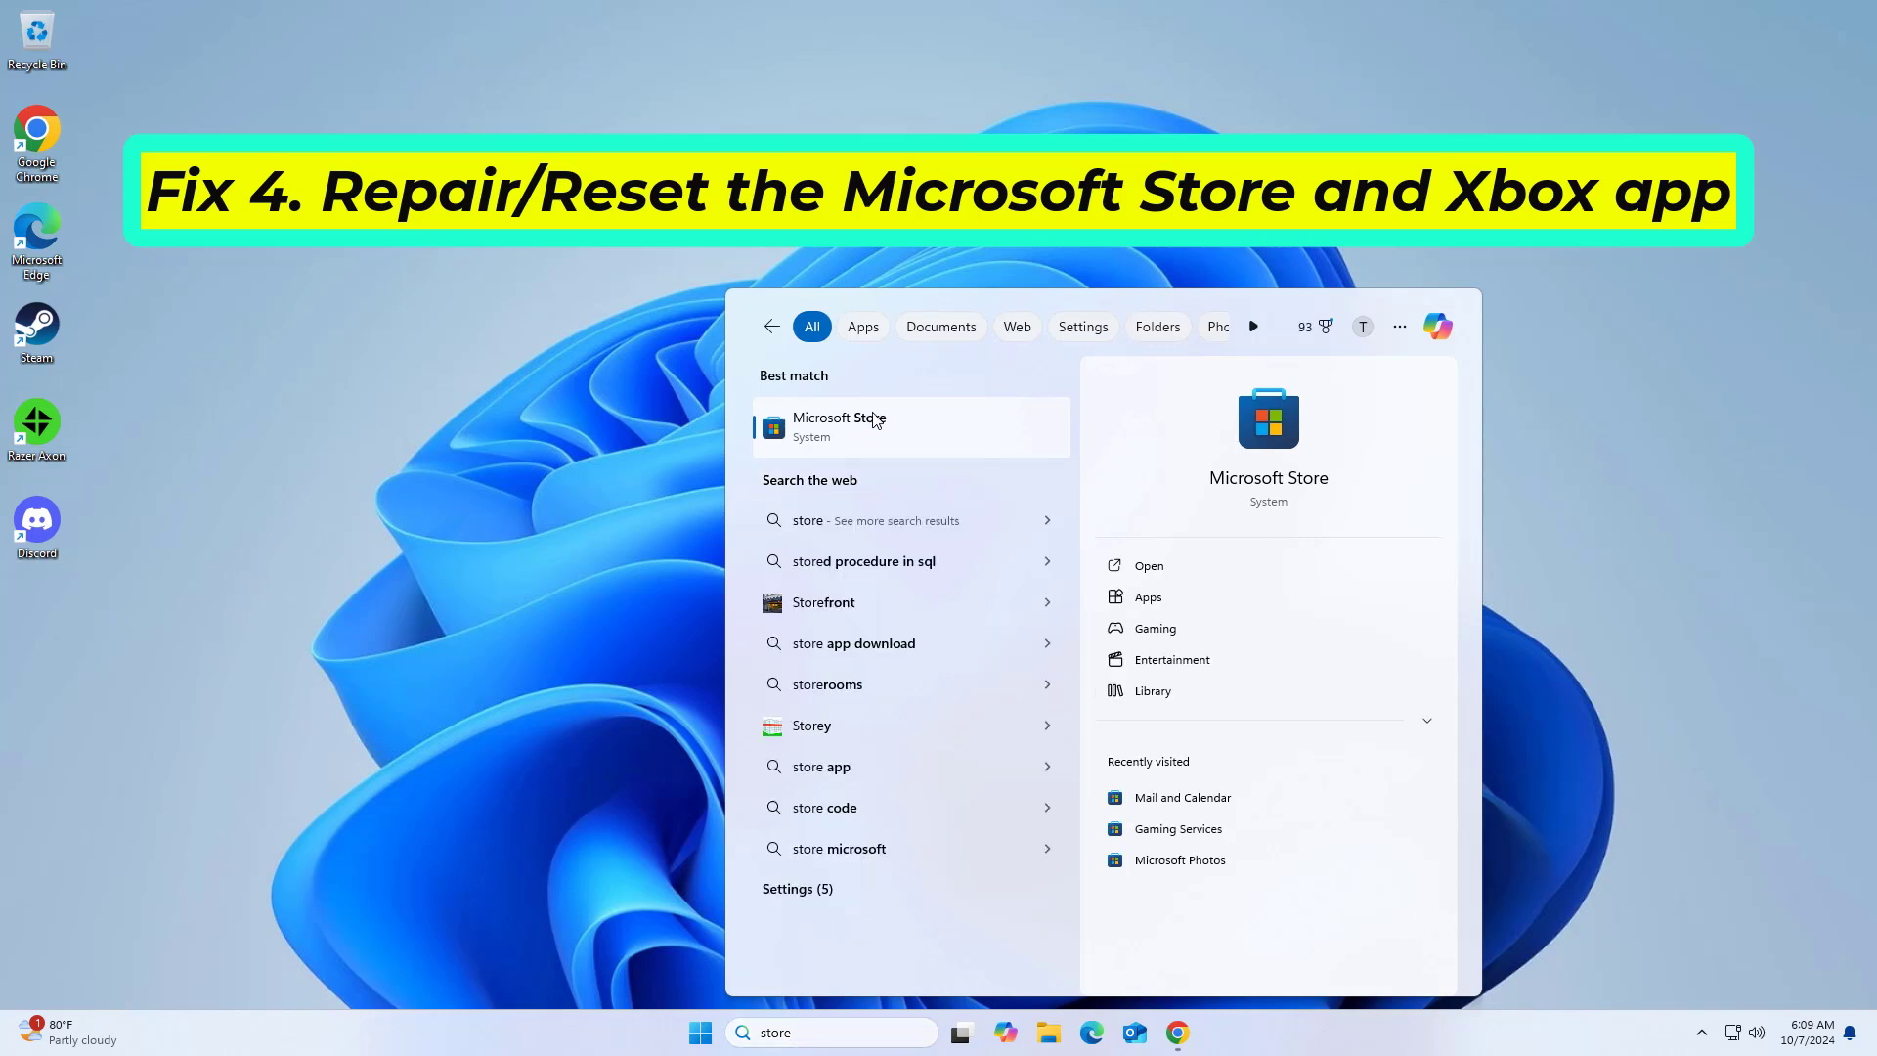
pyautogui.rightClick(871, 422)
pyautogui.click(929, 519)
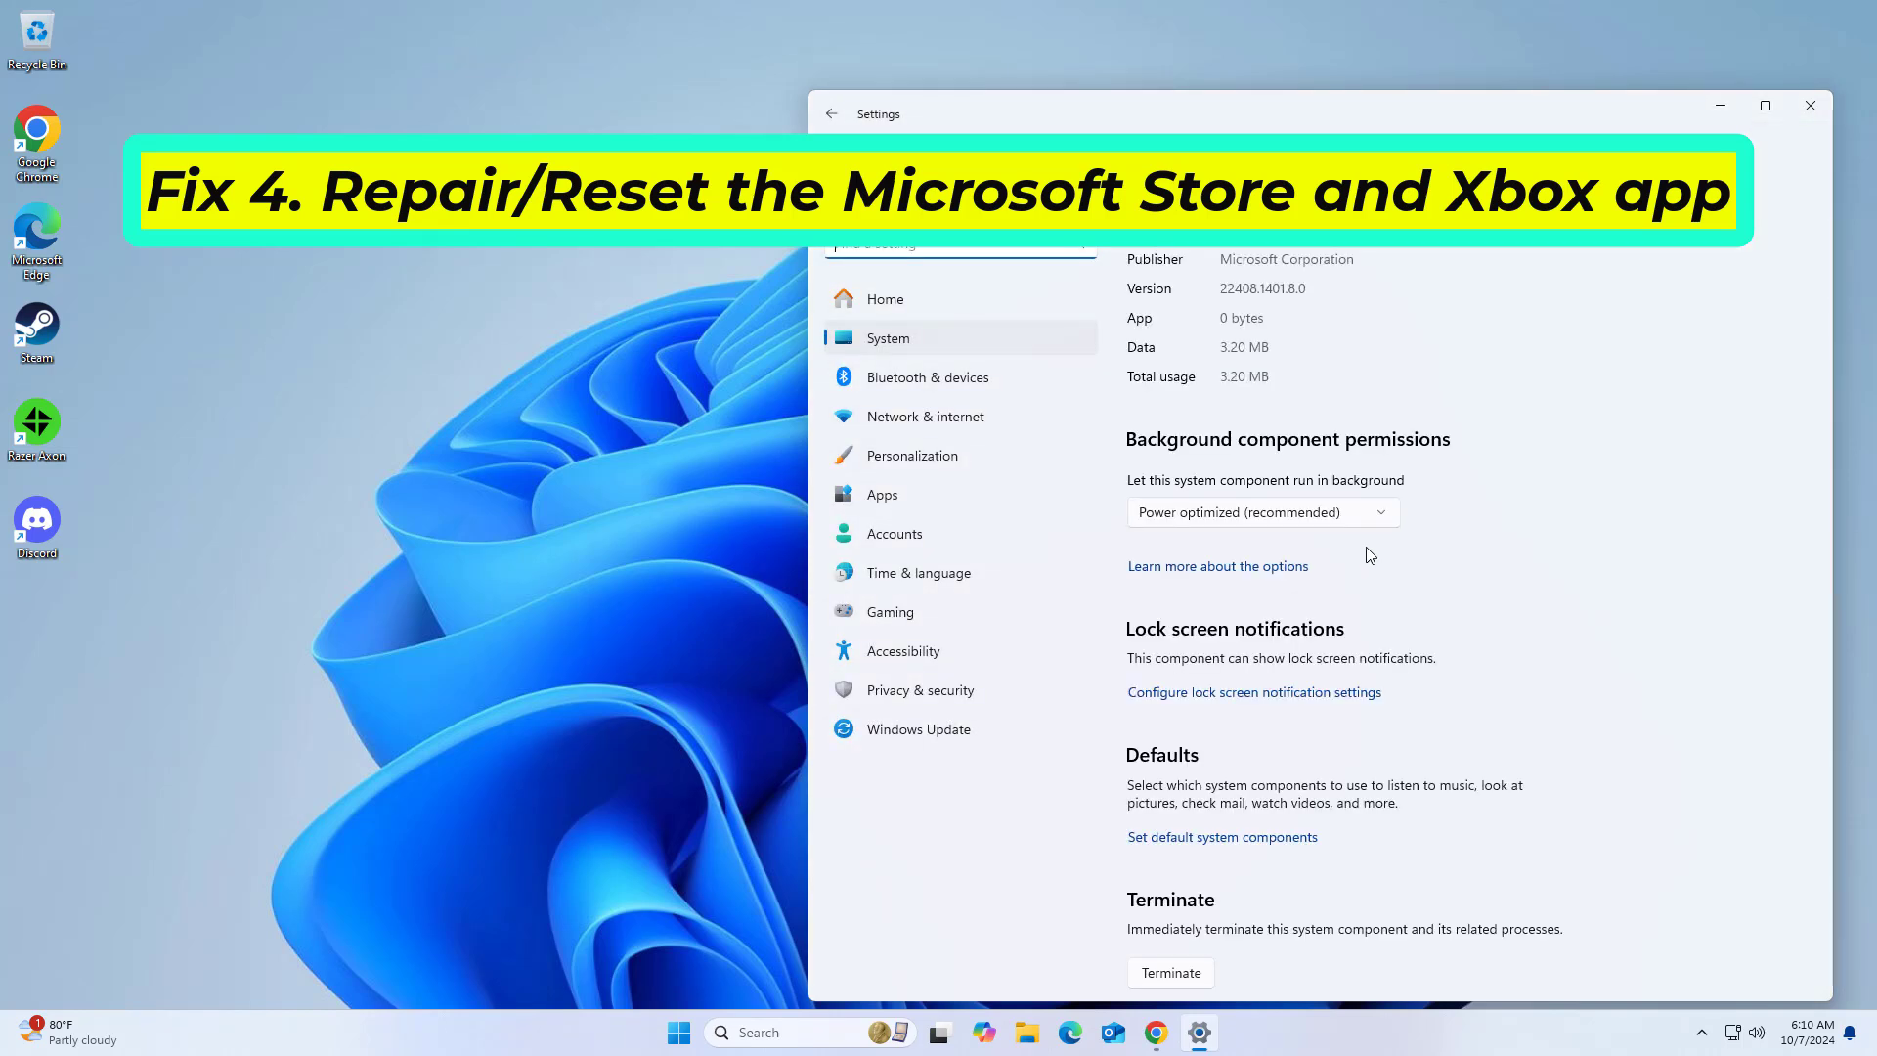
# Repair Microsoft Store and reset it including its data, closing Settings when done.
pyautogui.scroll(-5, 1369, 553)
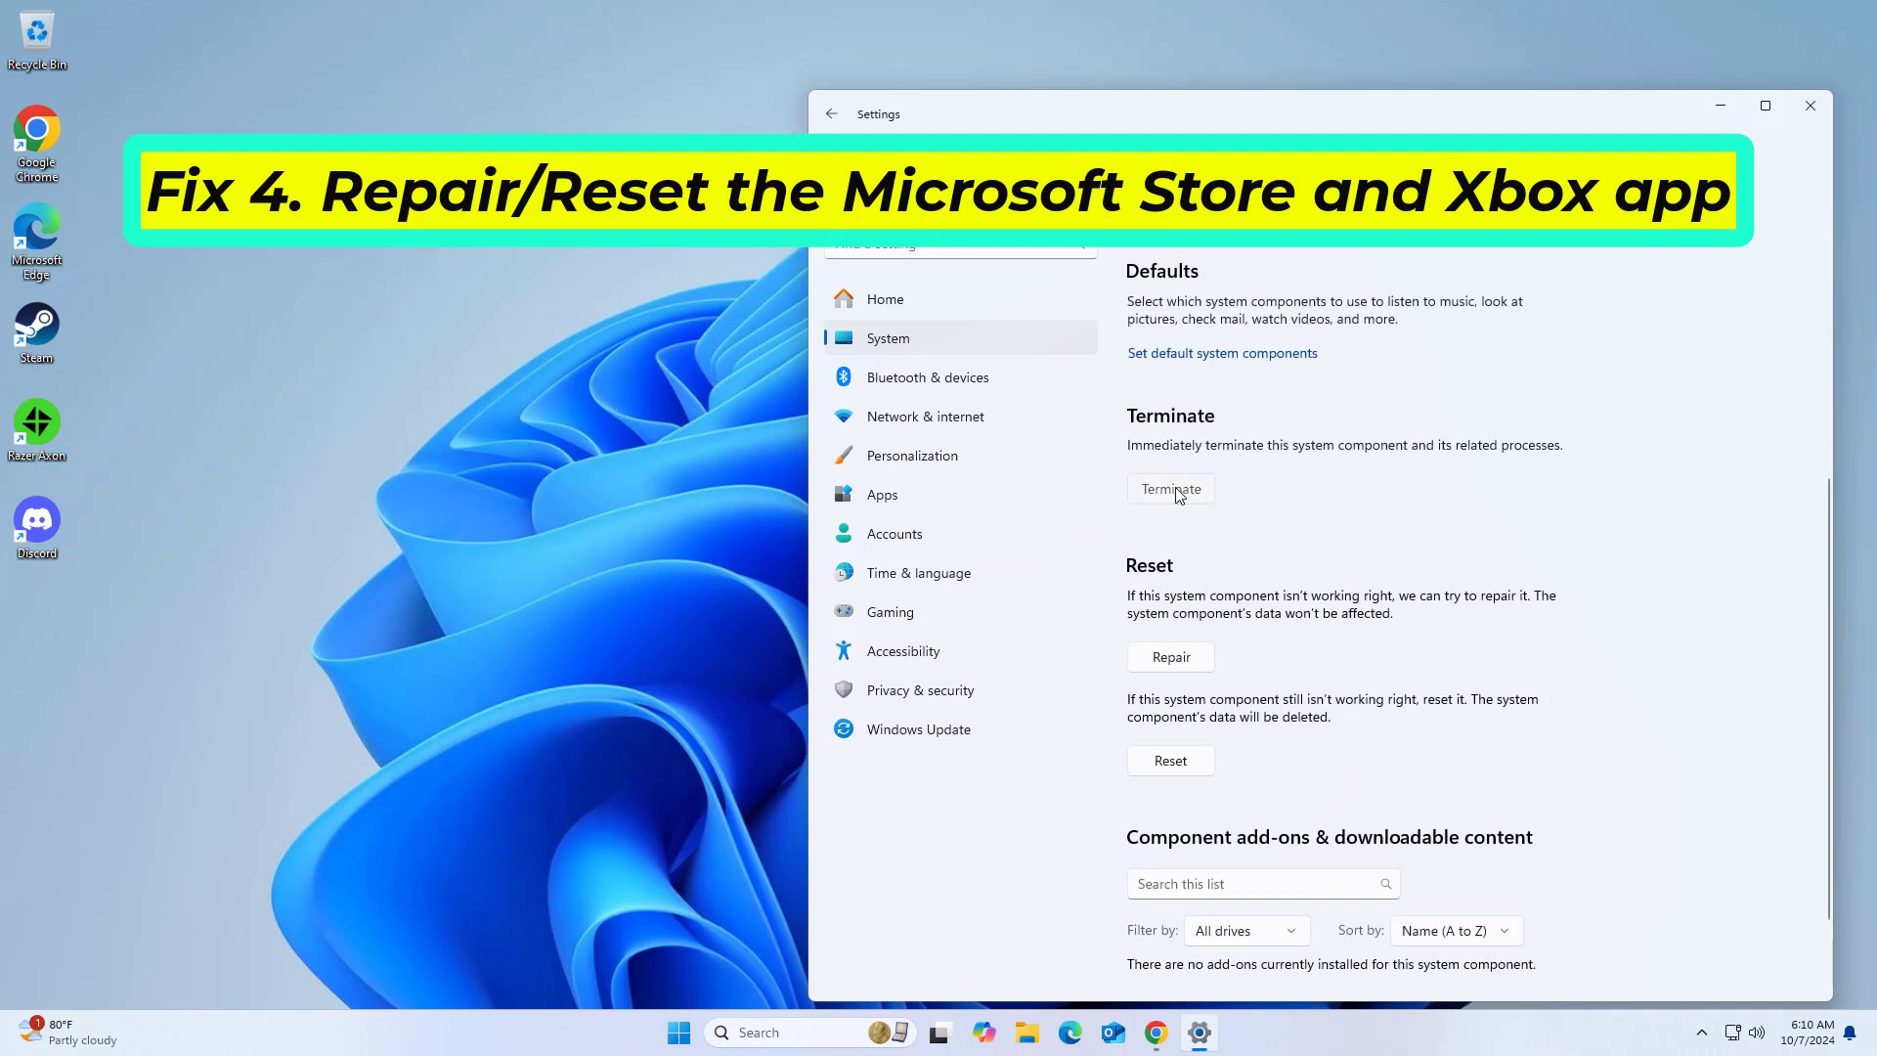
pyautogui.click(1188, 661)
pyautogui.click(1202, 761)
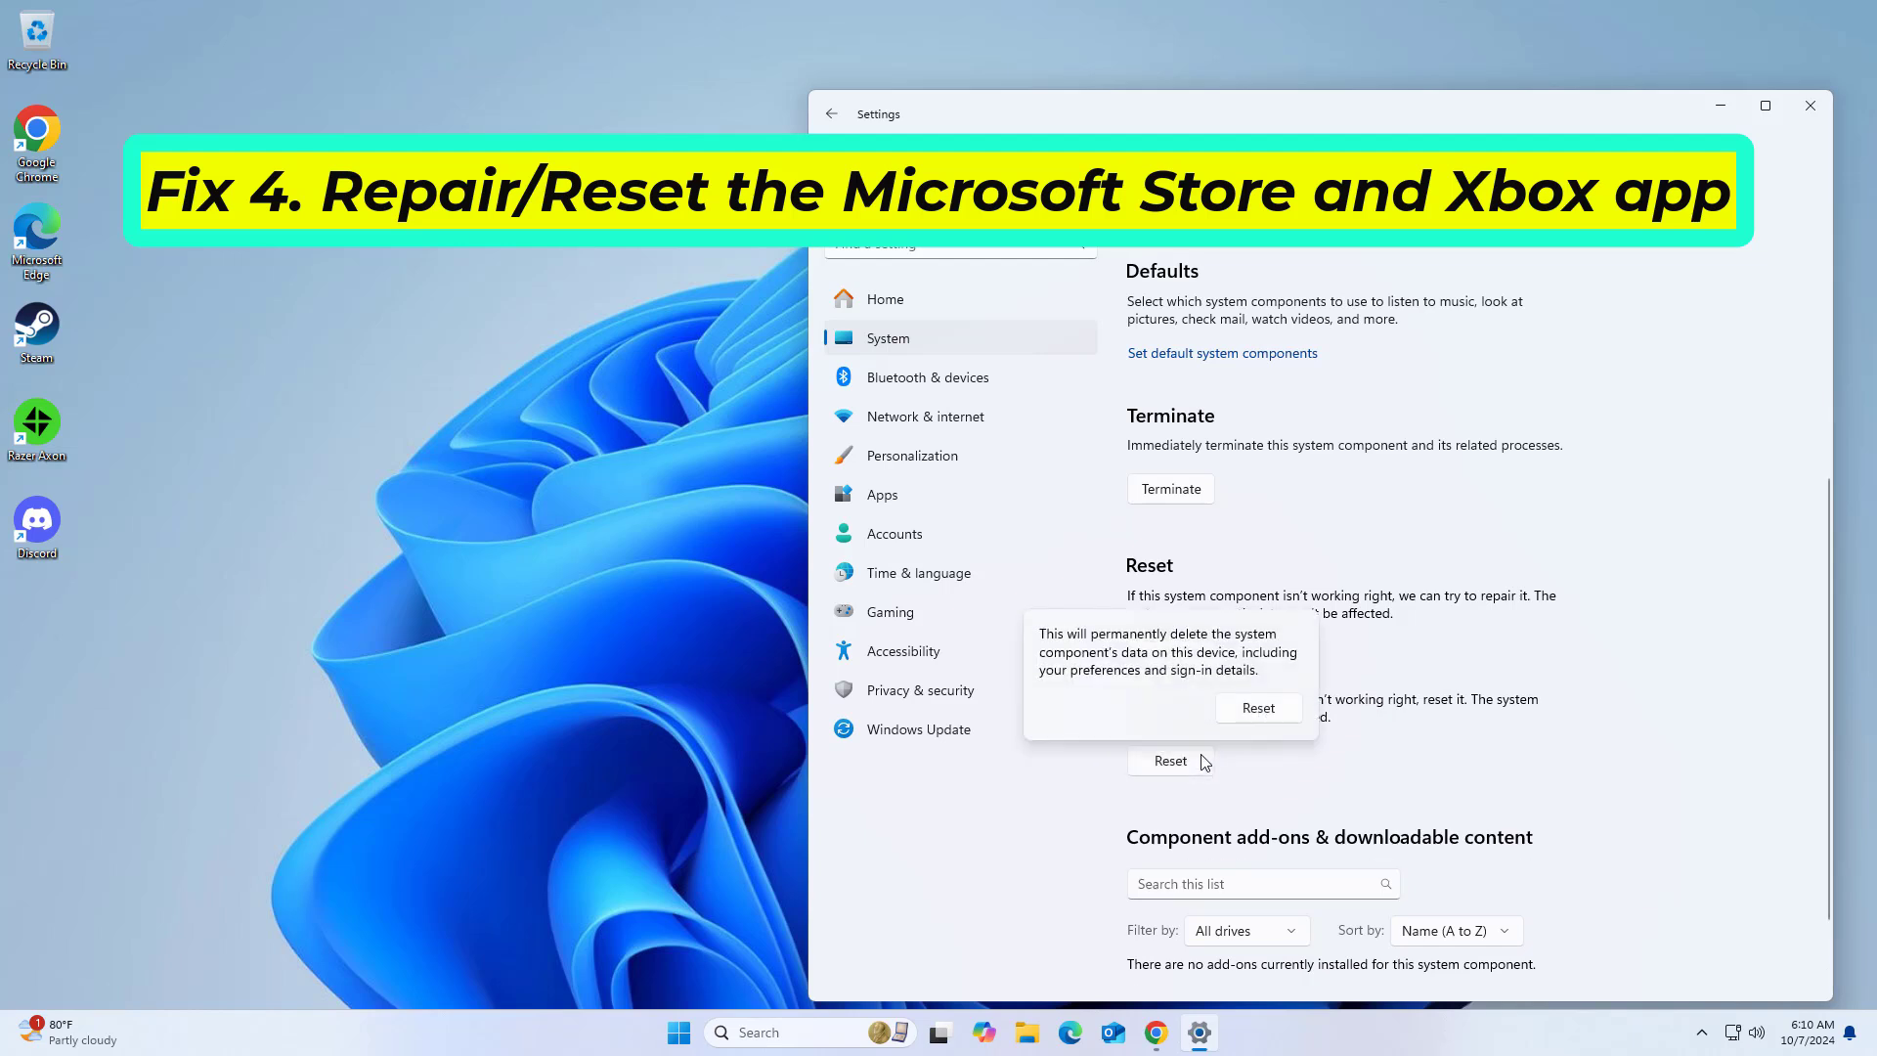
pyautogui.click(1250, 706)
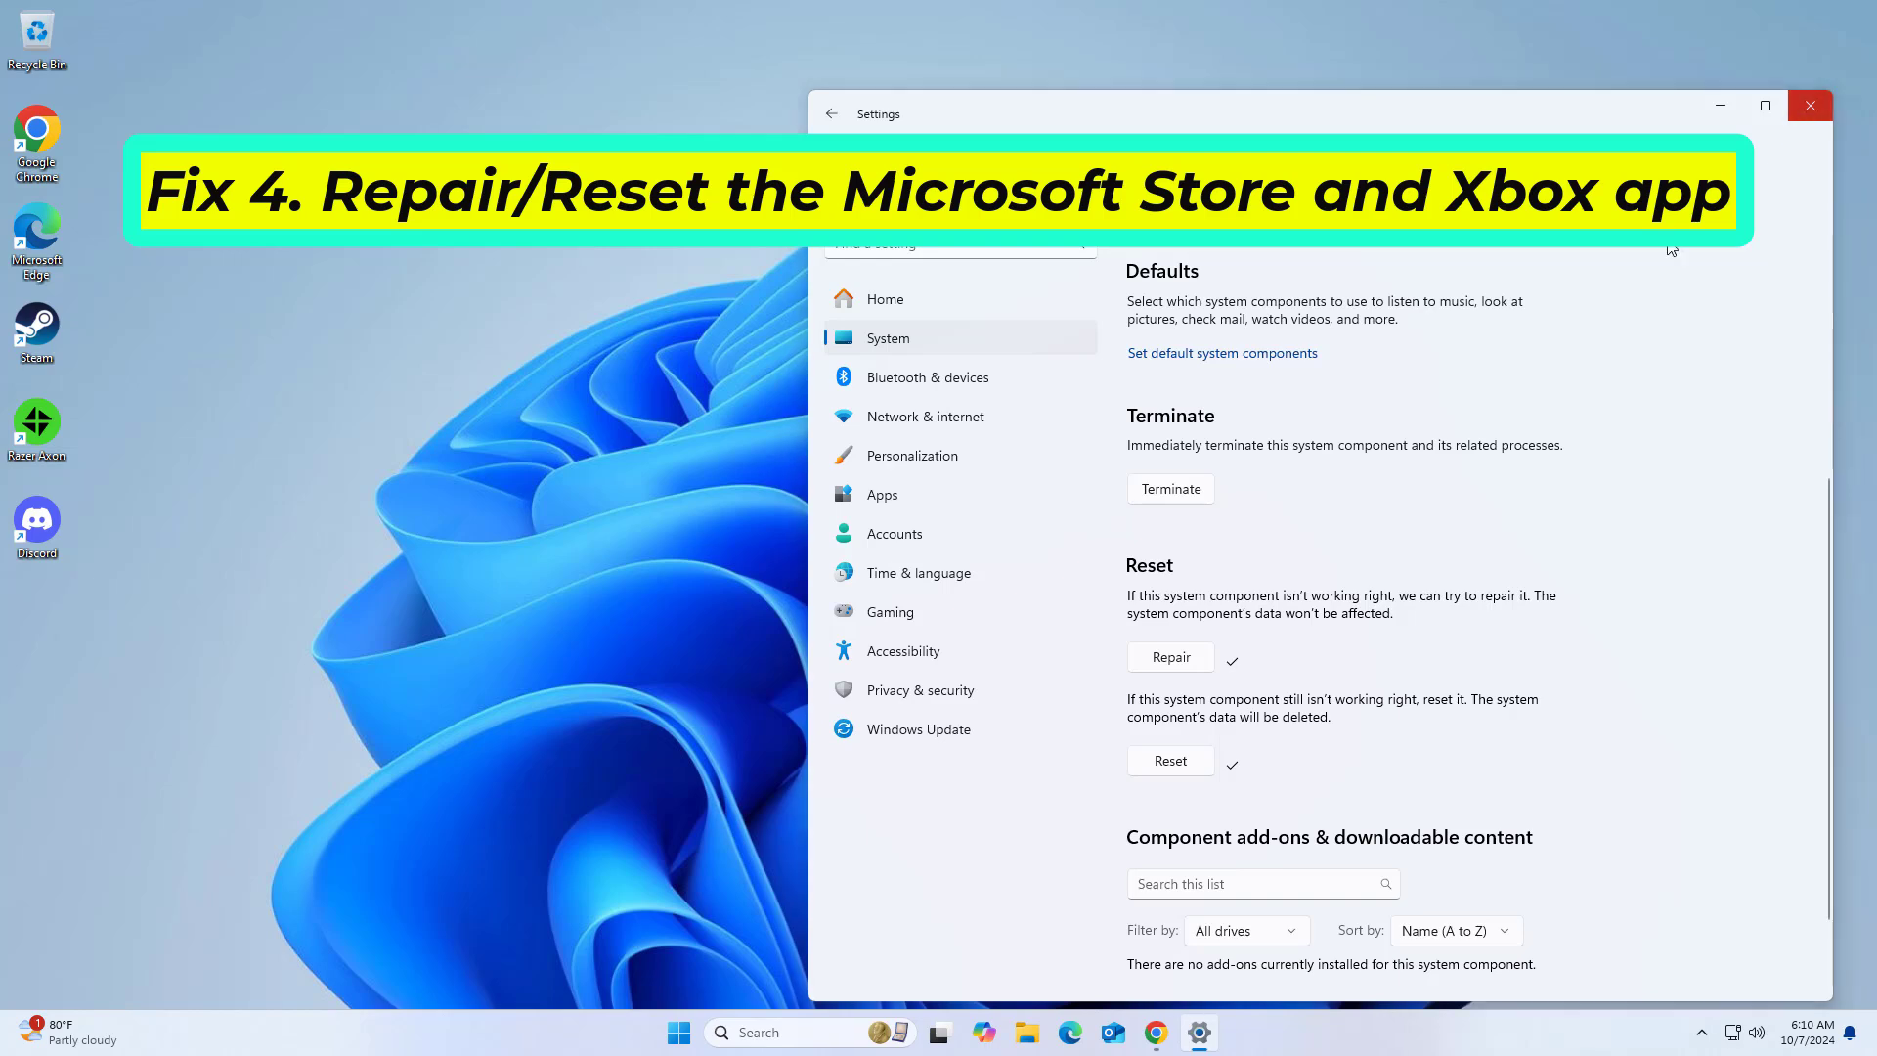
pyautogui.click(1809, 106)
# Search Windows for "xbox" and open the app settings of the Xbox app.
pyautogui.click(840, 1023)
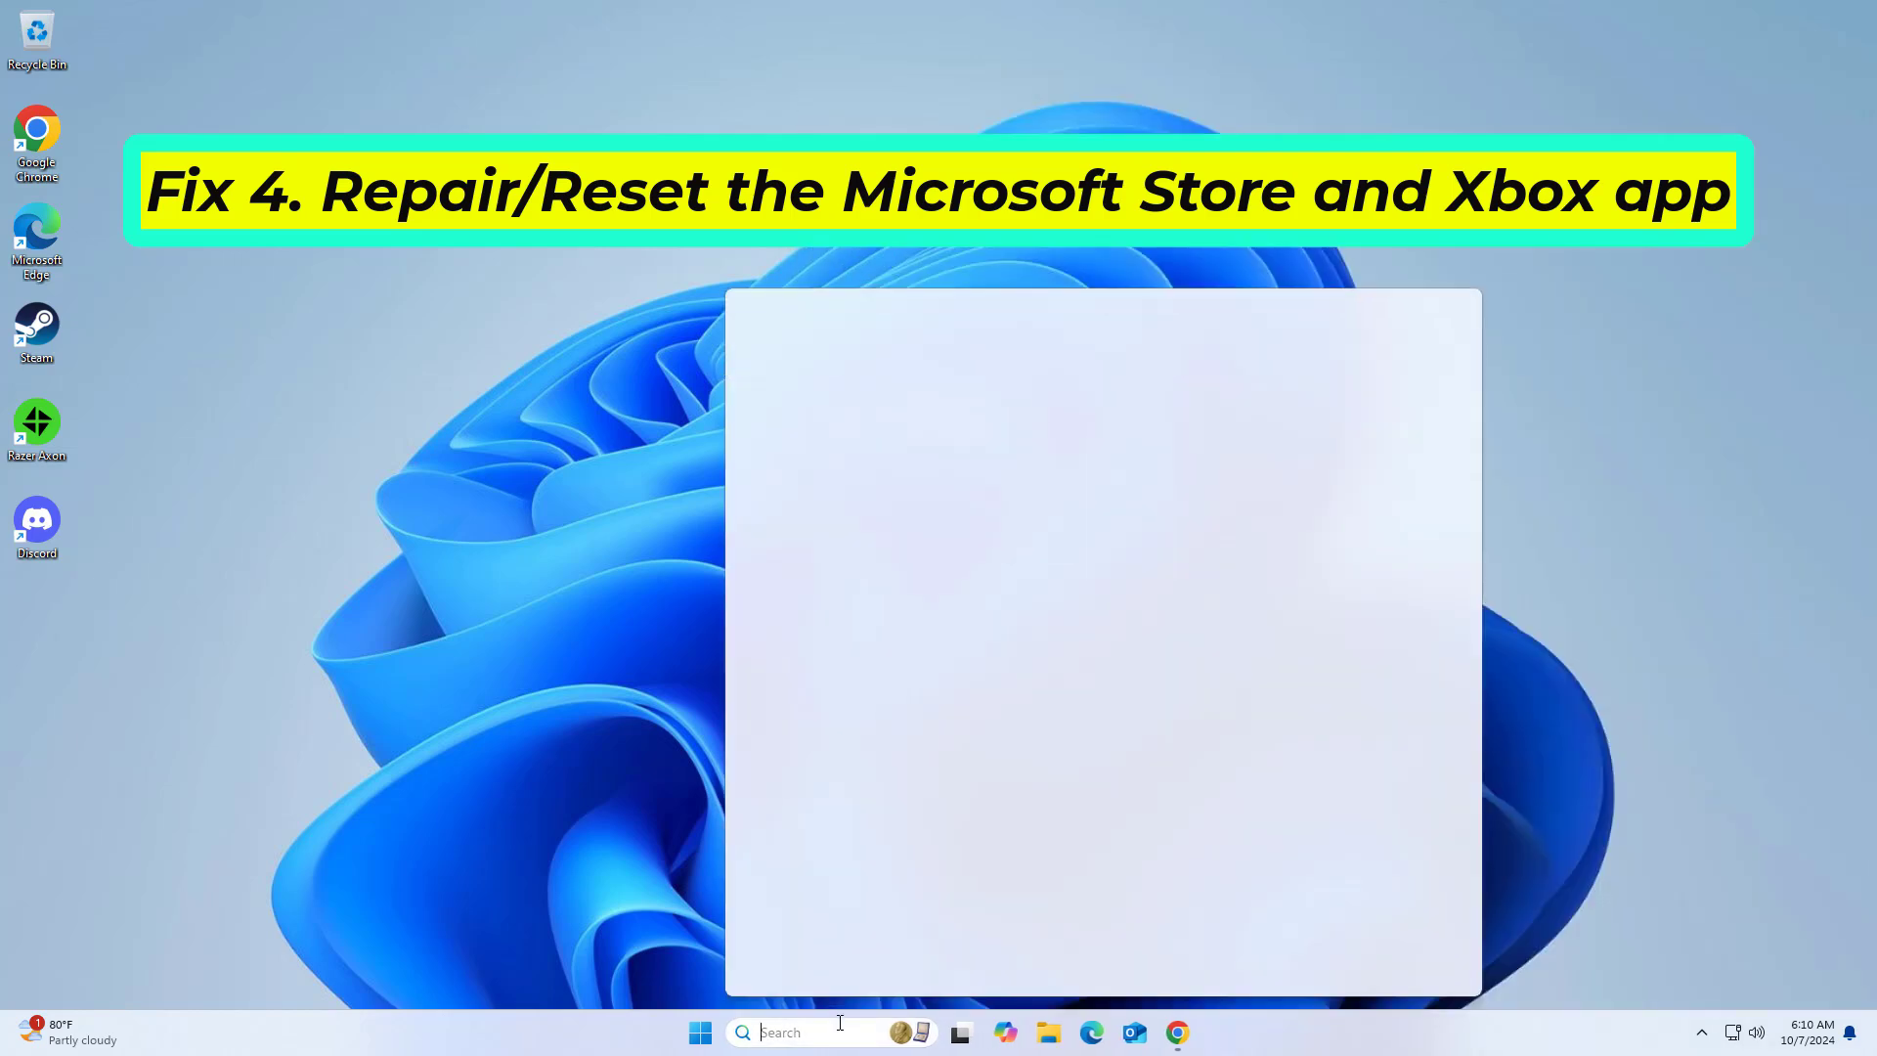
pyautogui.write('xbox')
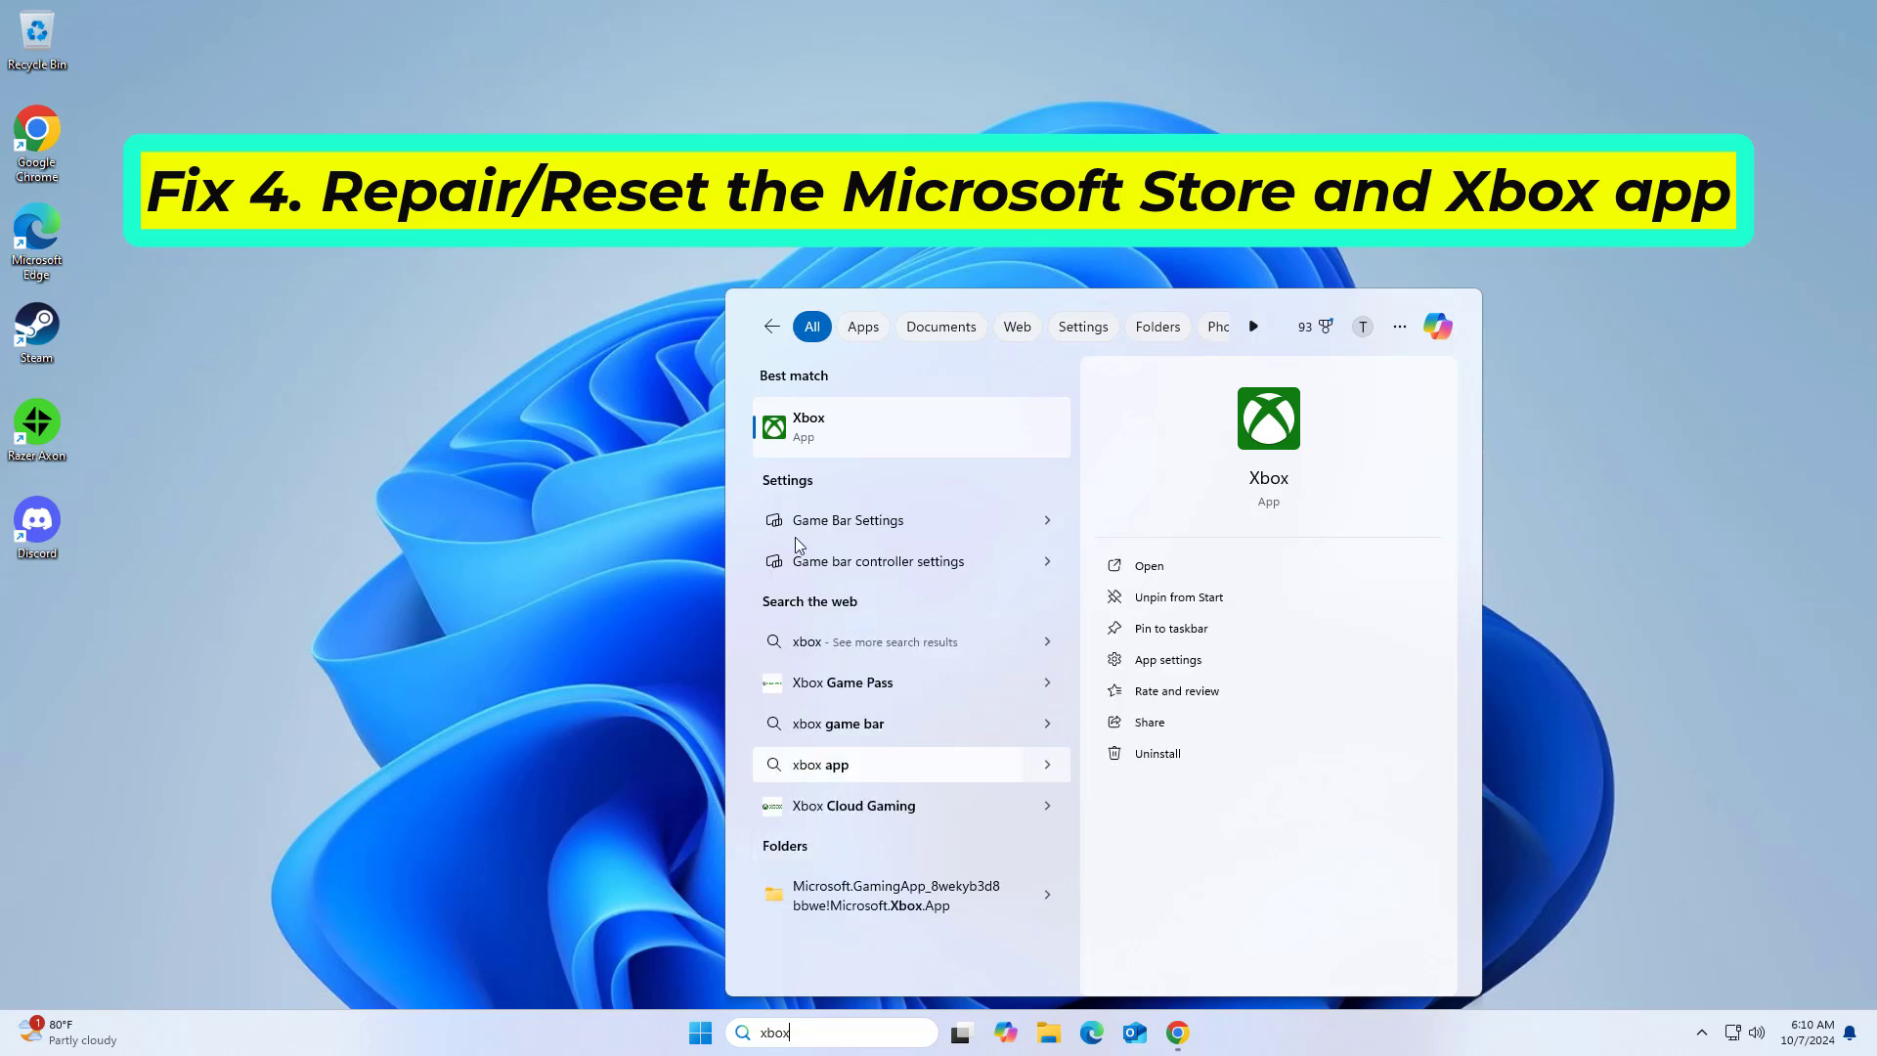
pyautogui.rightClick(846, 436)
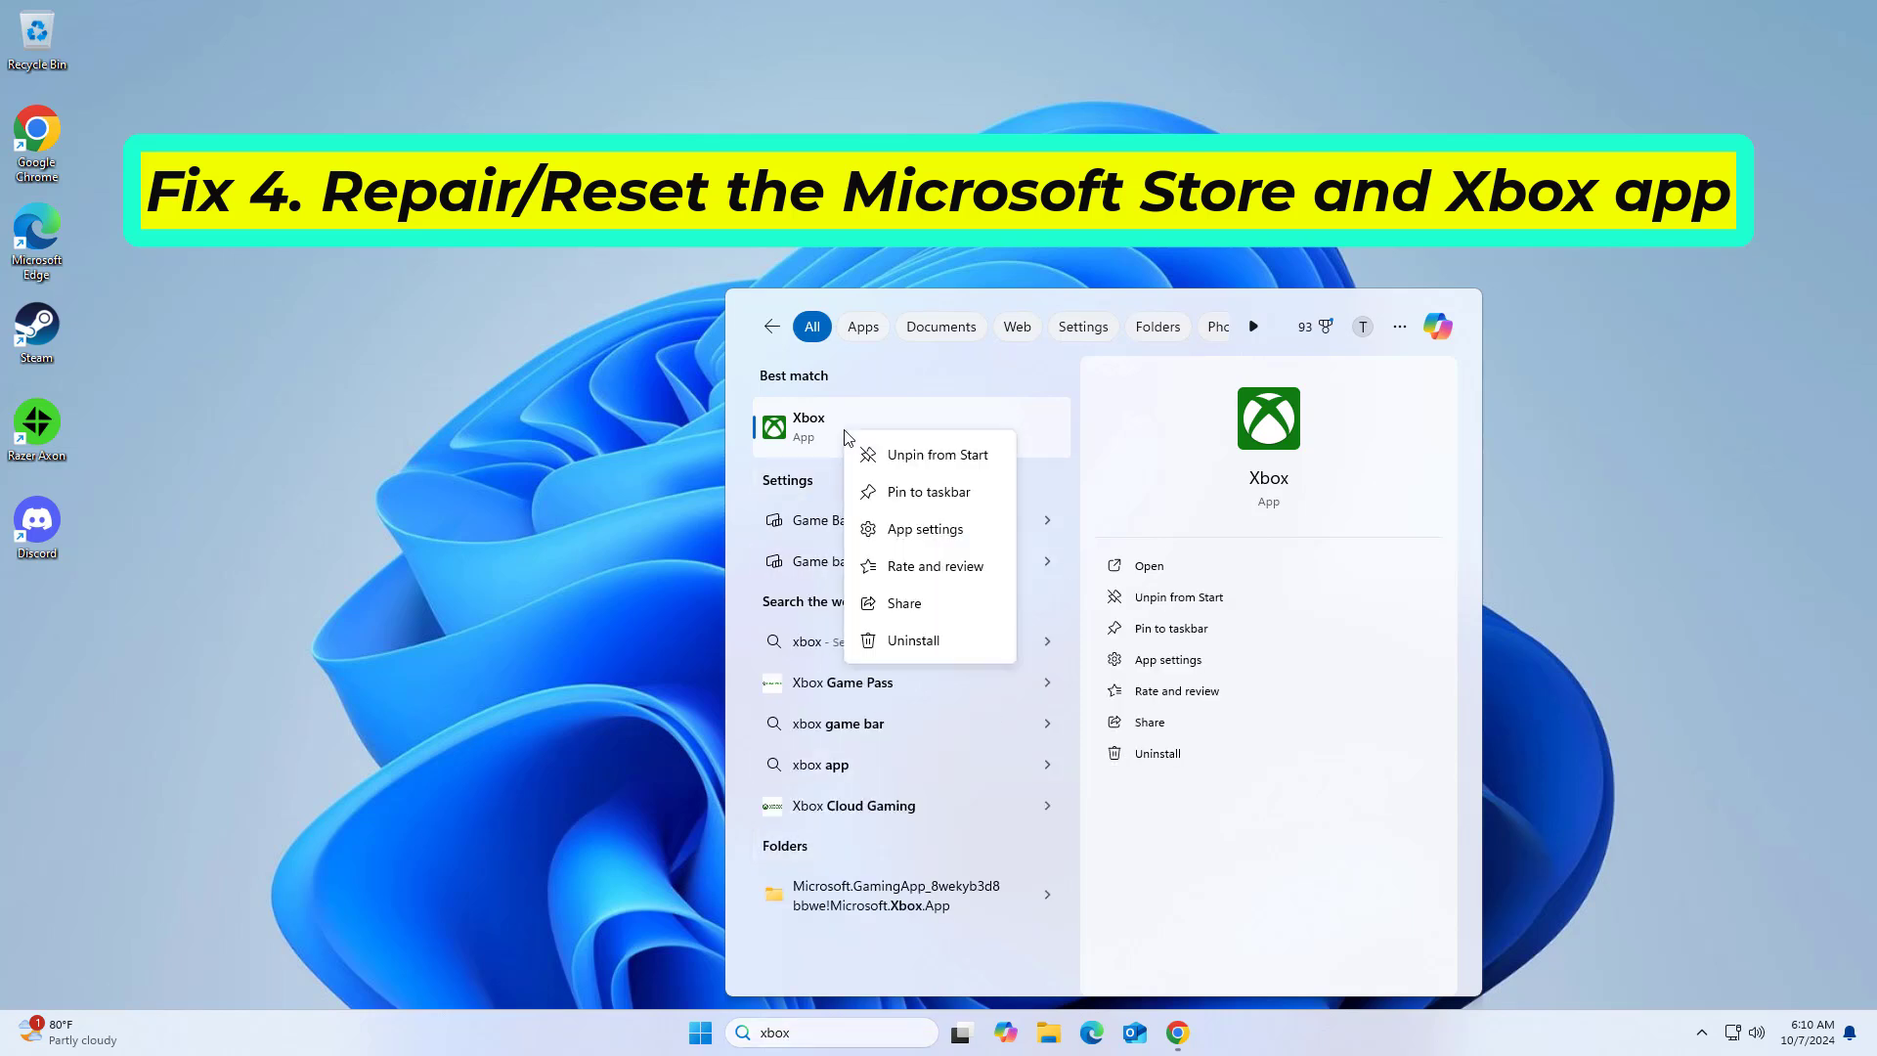
pyautogui.click(904, 538)
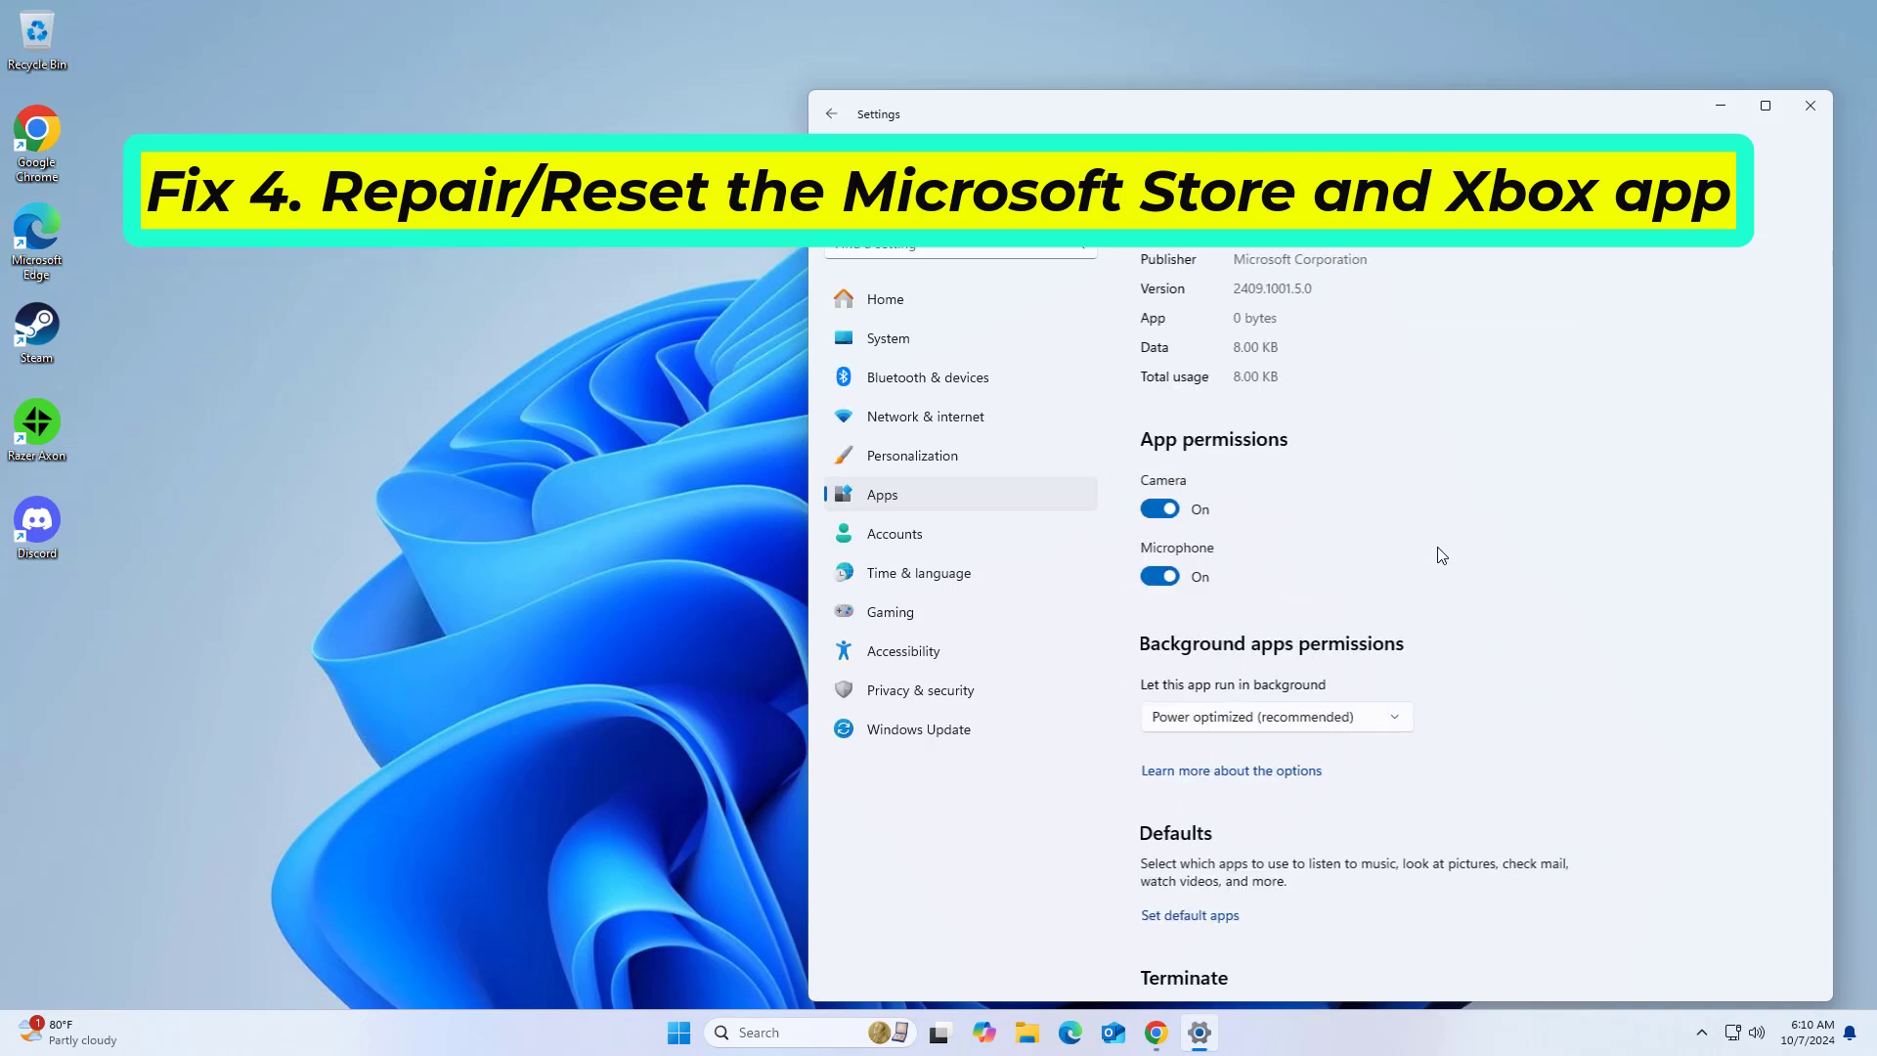
# Repair the Xbox app and reset it, confirming the deletion of its data.
pyautogui.scroll(-5, 1440, 555)
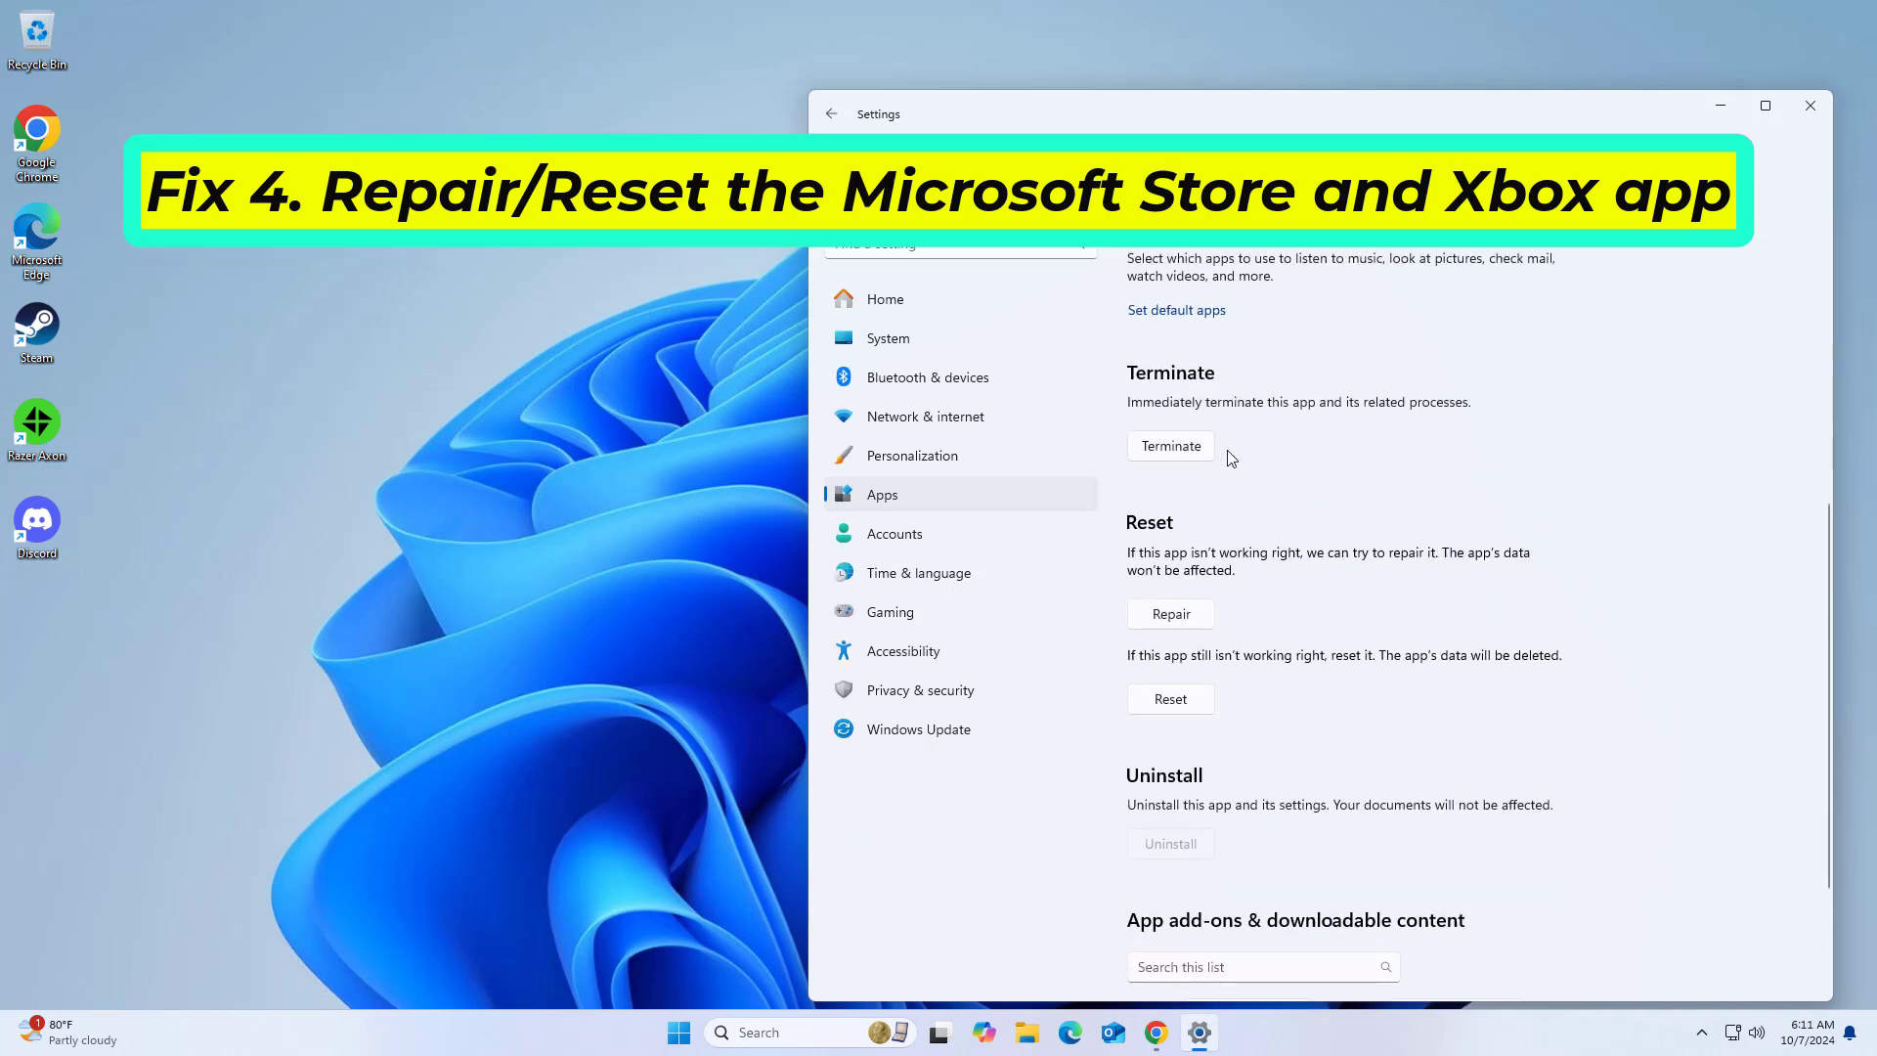
pyautogui.click(1193, 626)
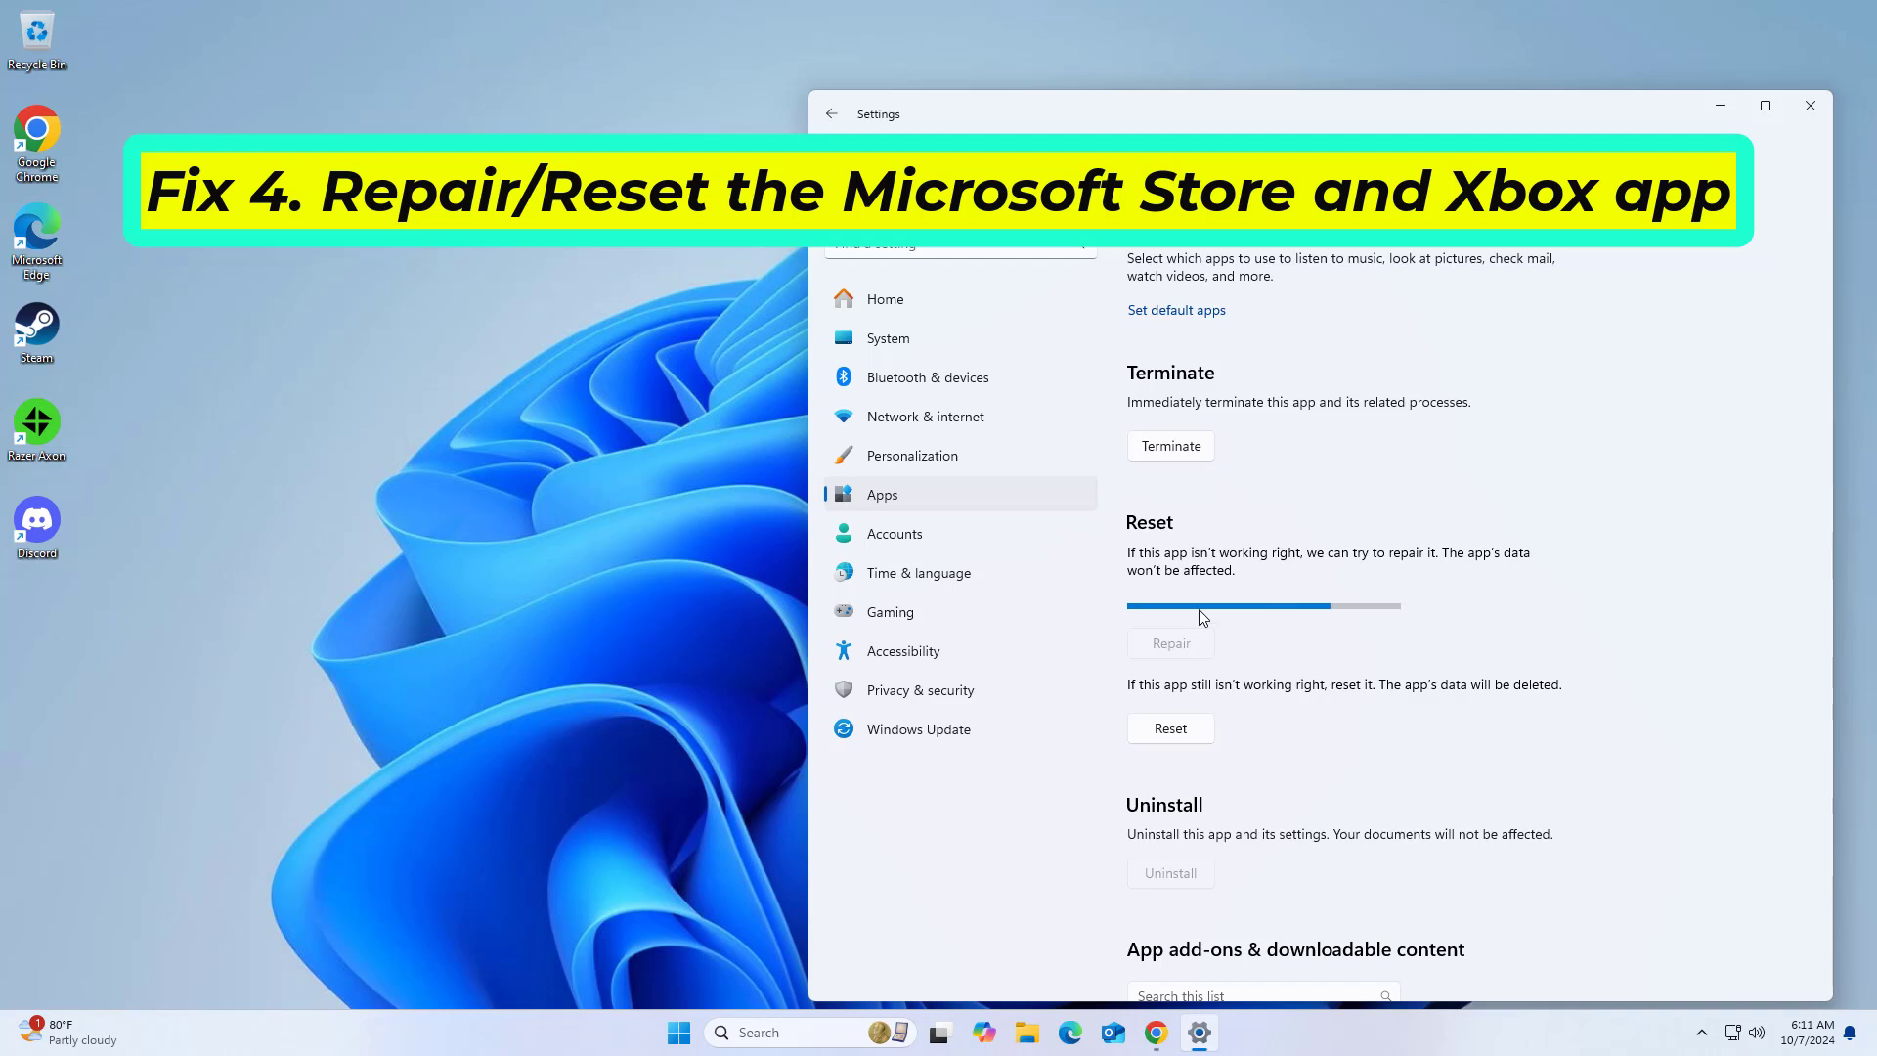
pyautogui.click(1197, 699)
pyautogui.click(1261, 648)
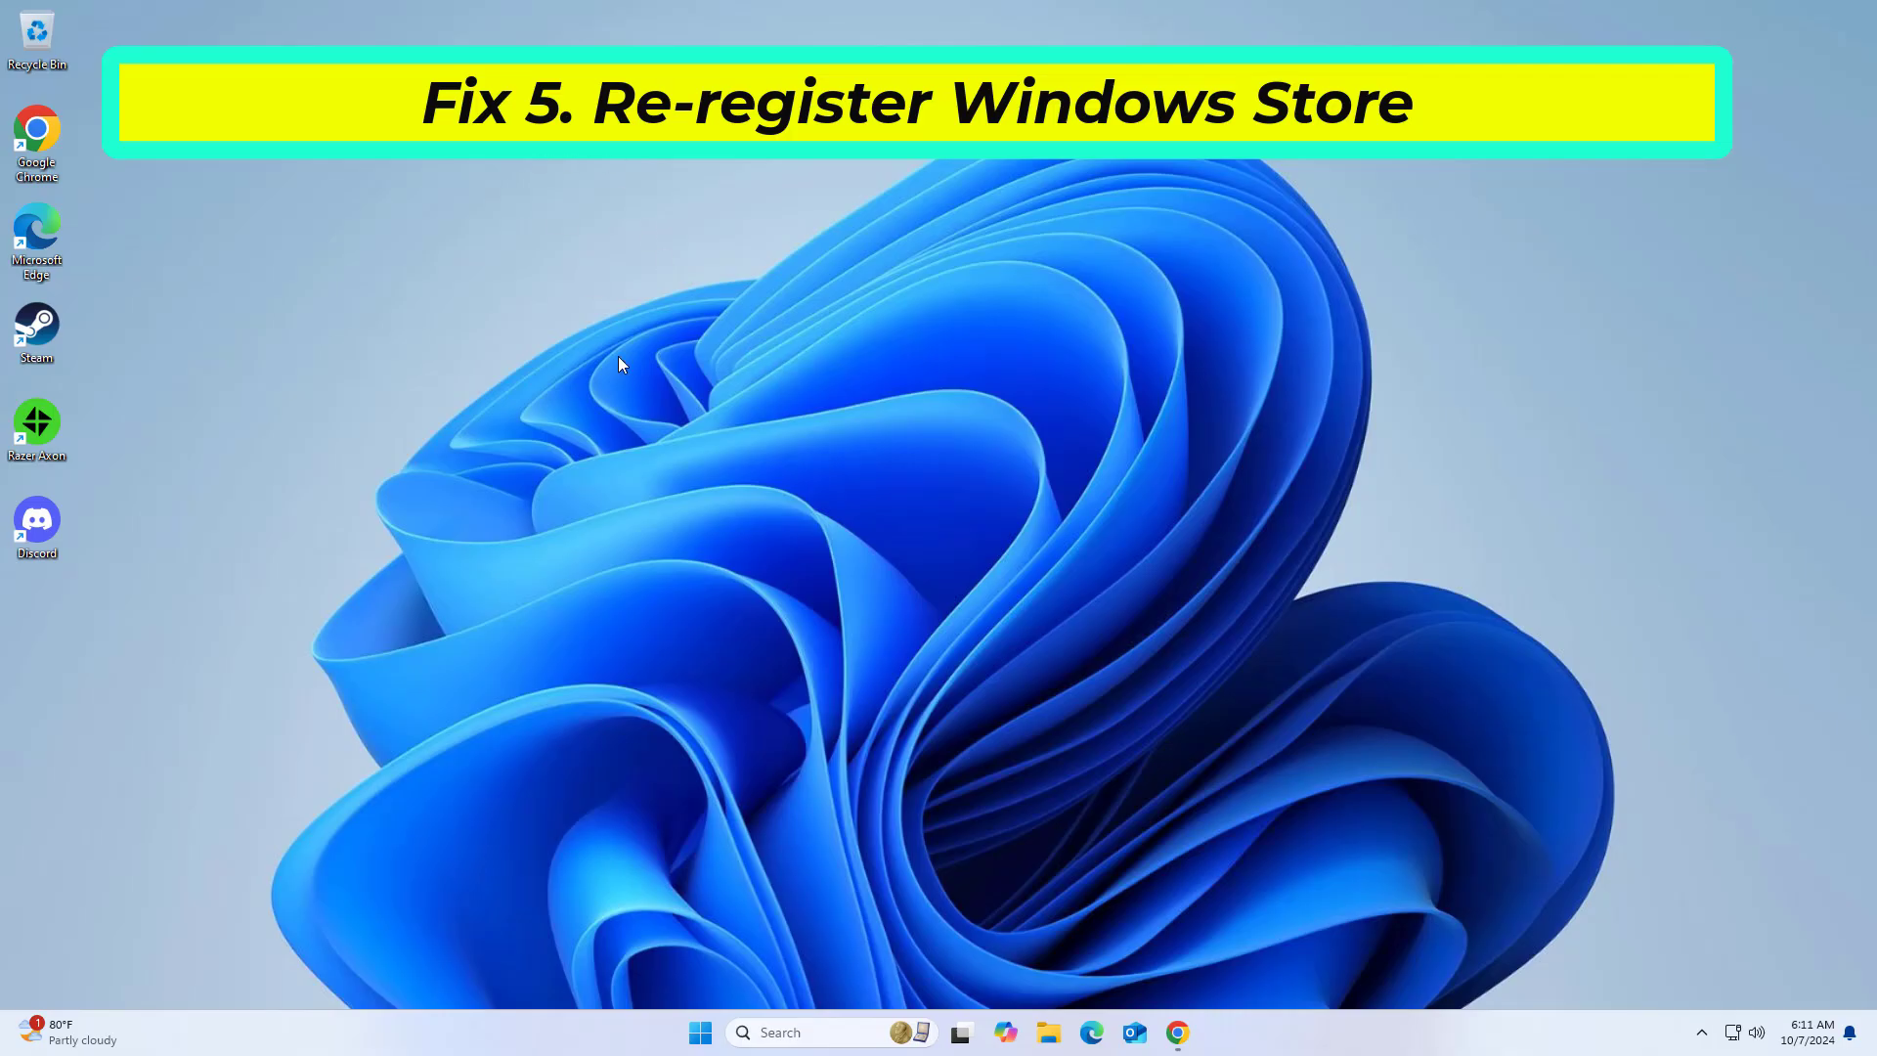
# Search Windows for "powers" and run Windows PowerShell as administrator, allowing it to make changes.
pyautogui.click(789, 1033)
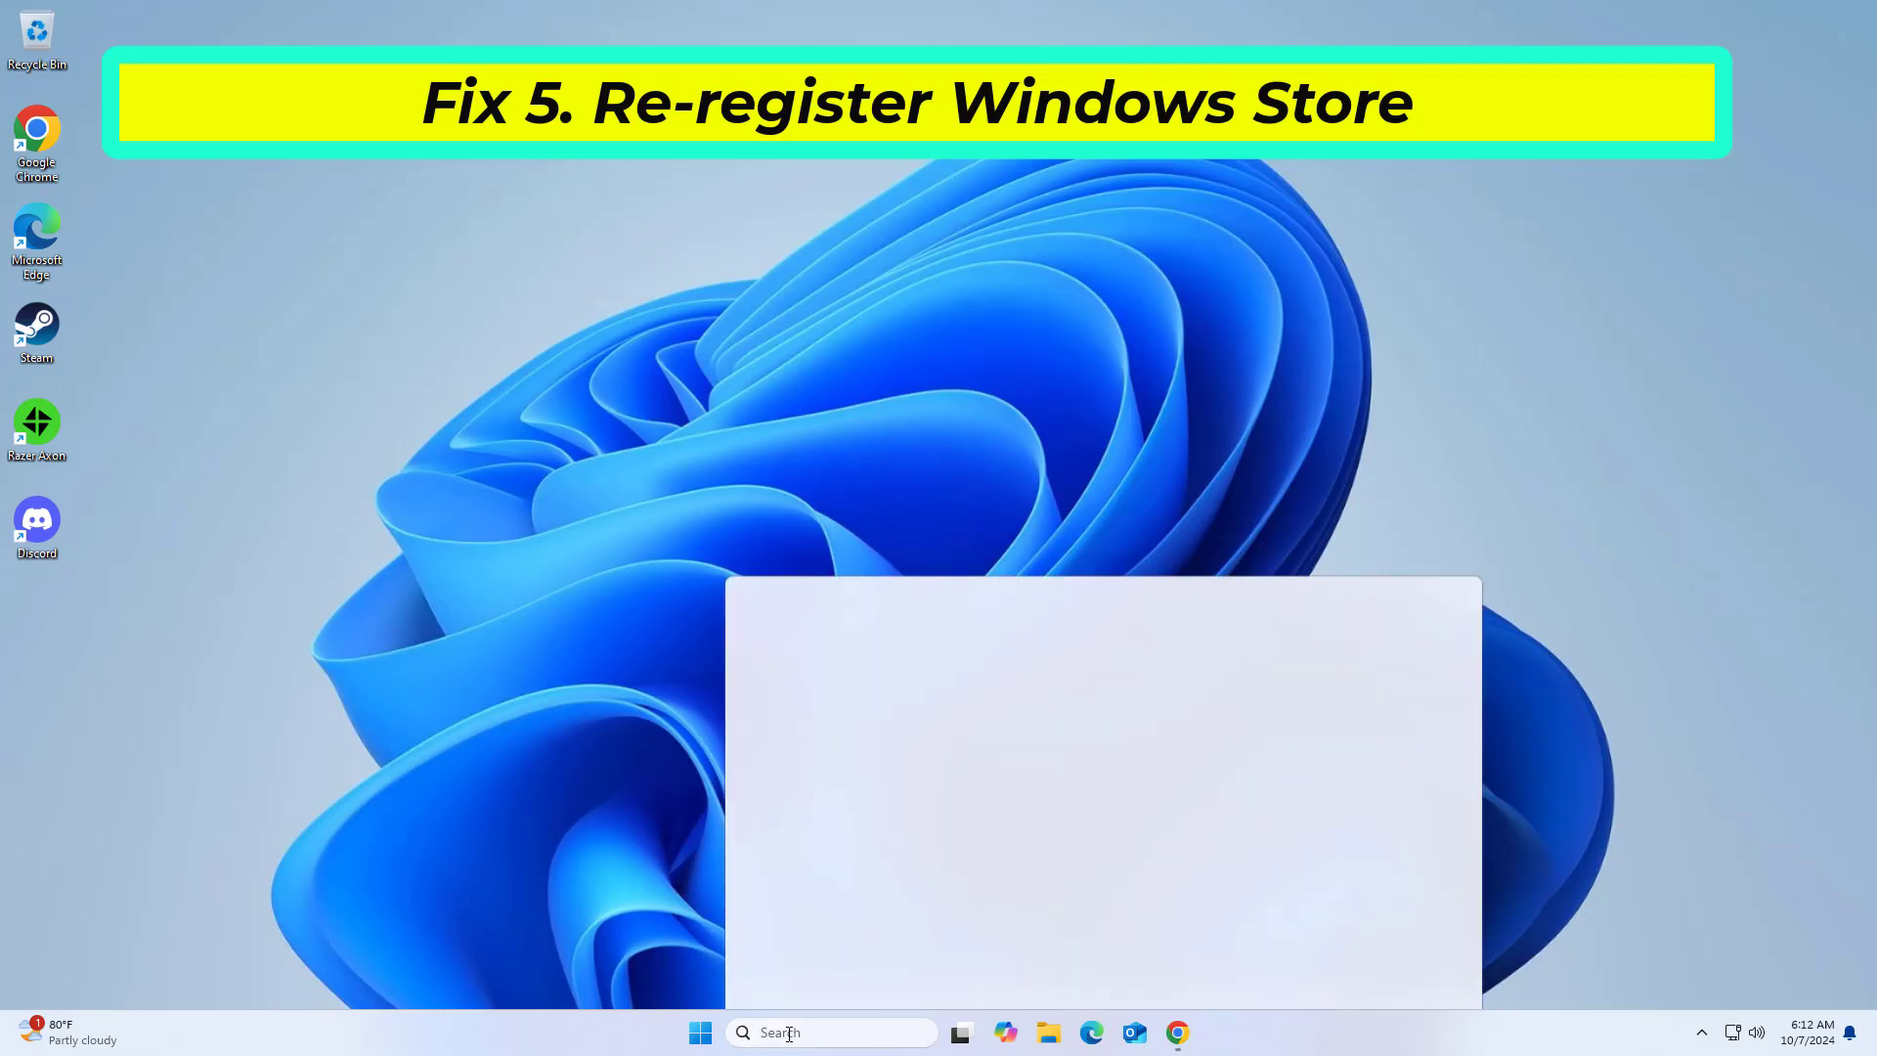
pyautogui.write('powers')
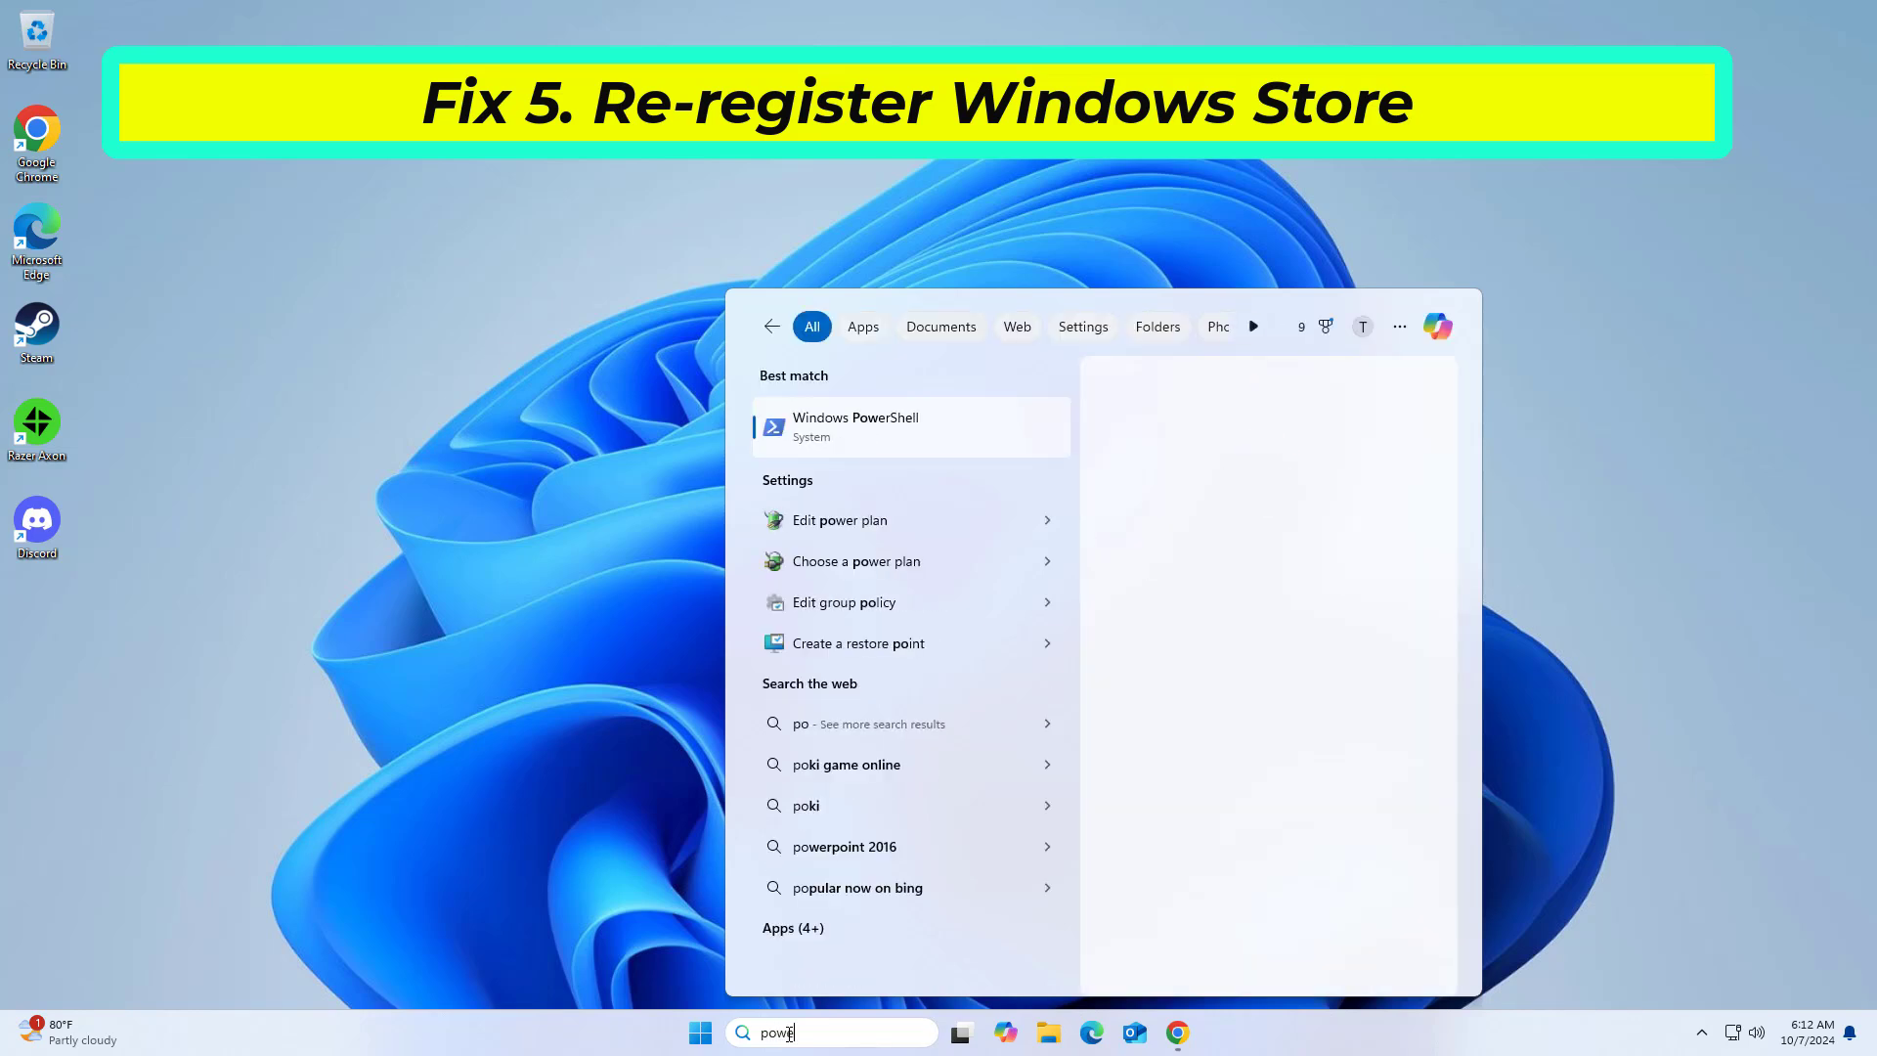
pyautogui.rightClick(892, 421)
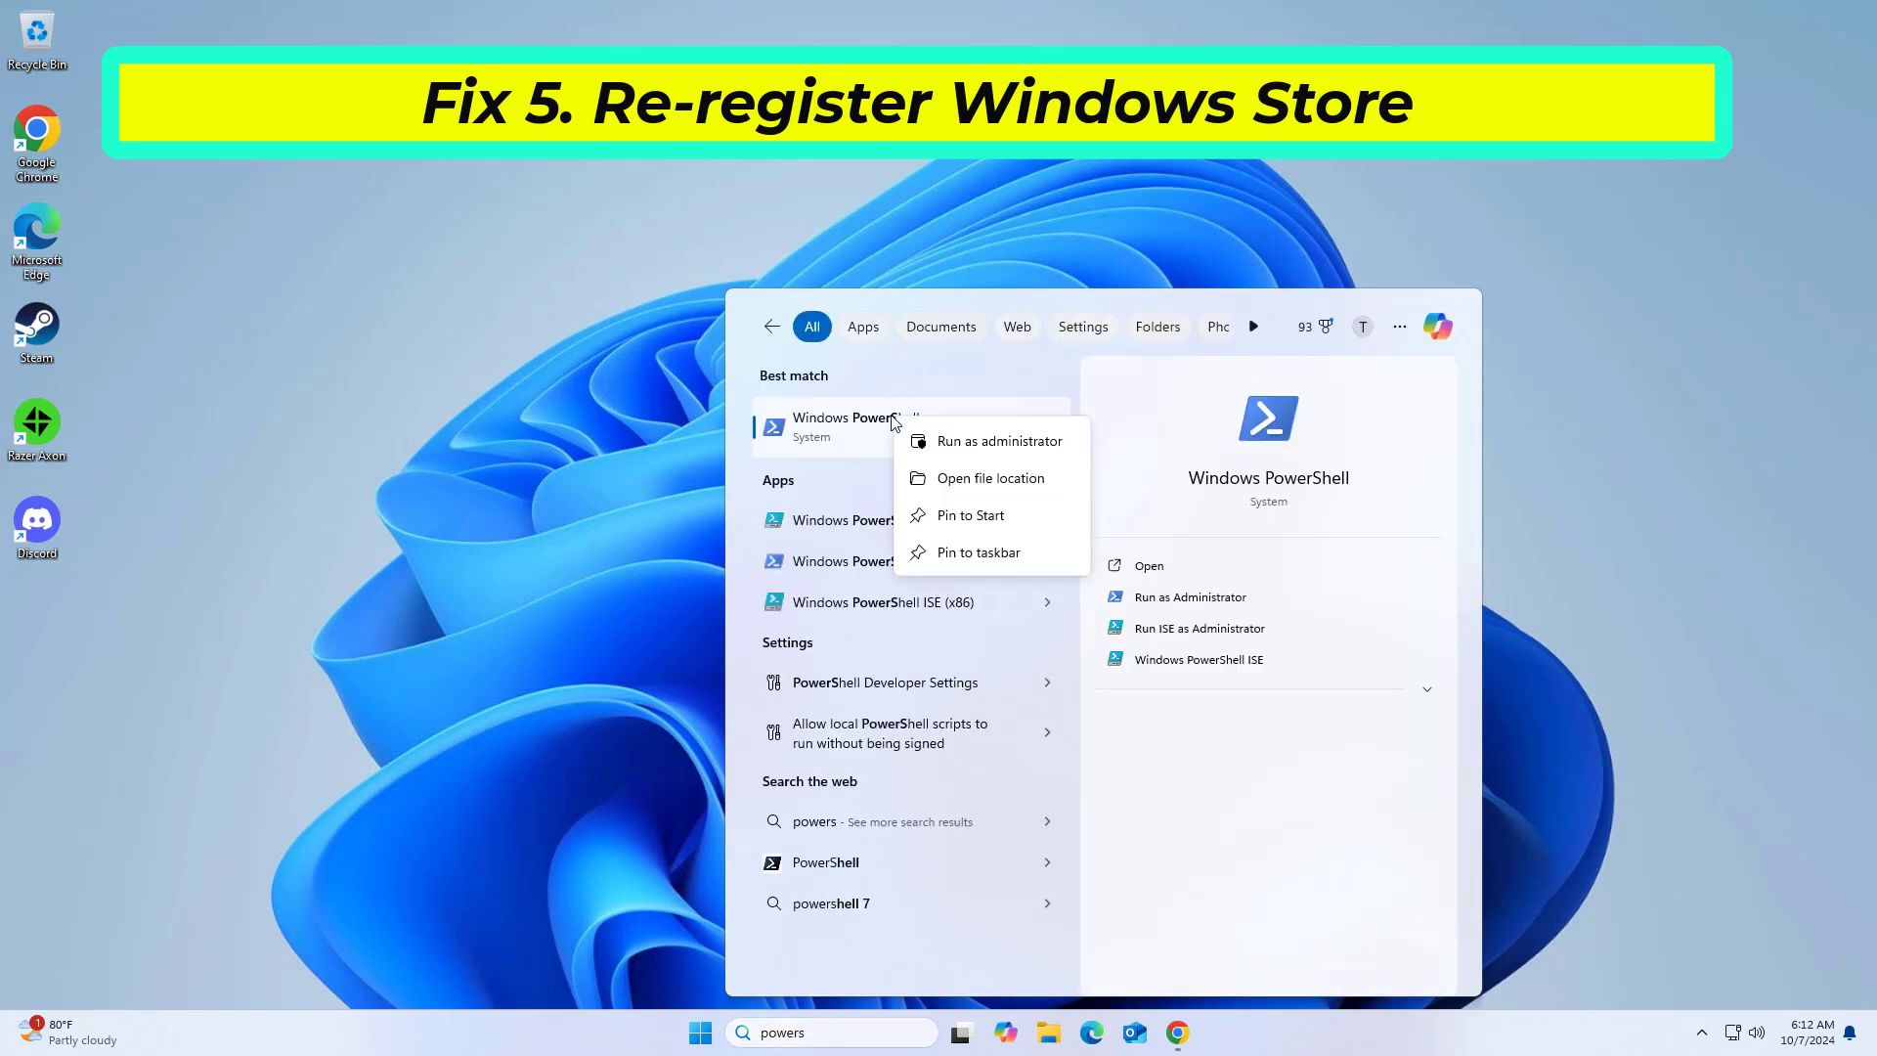
pyautogui.click(1004, 442)
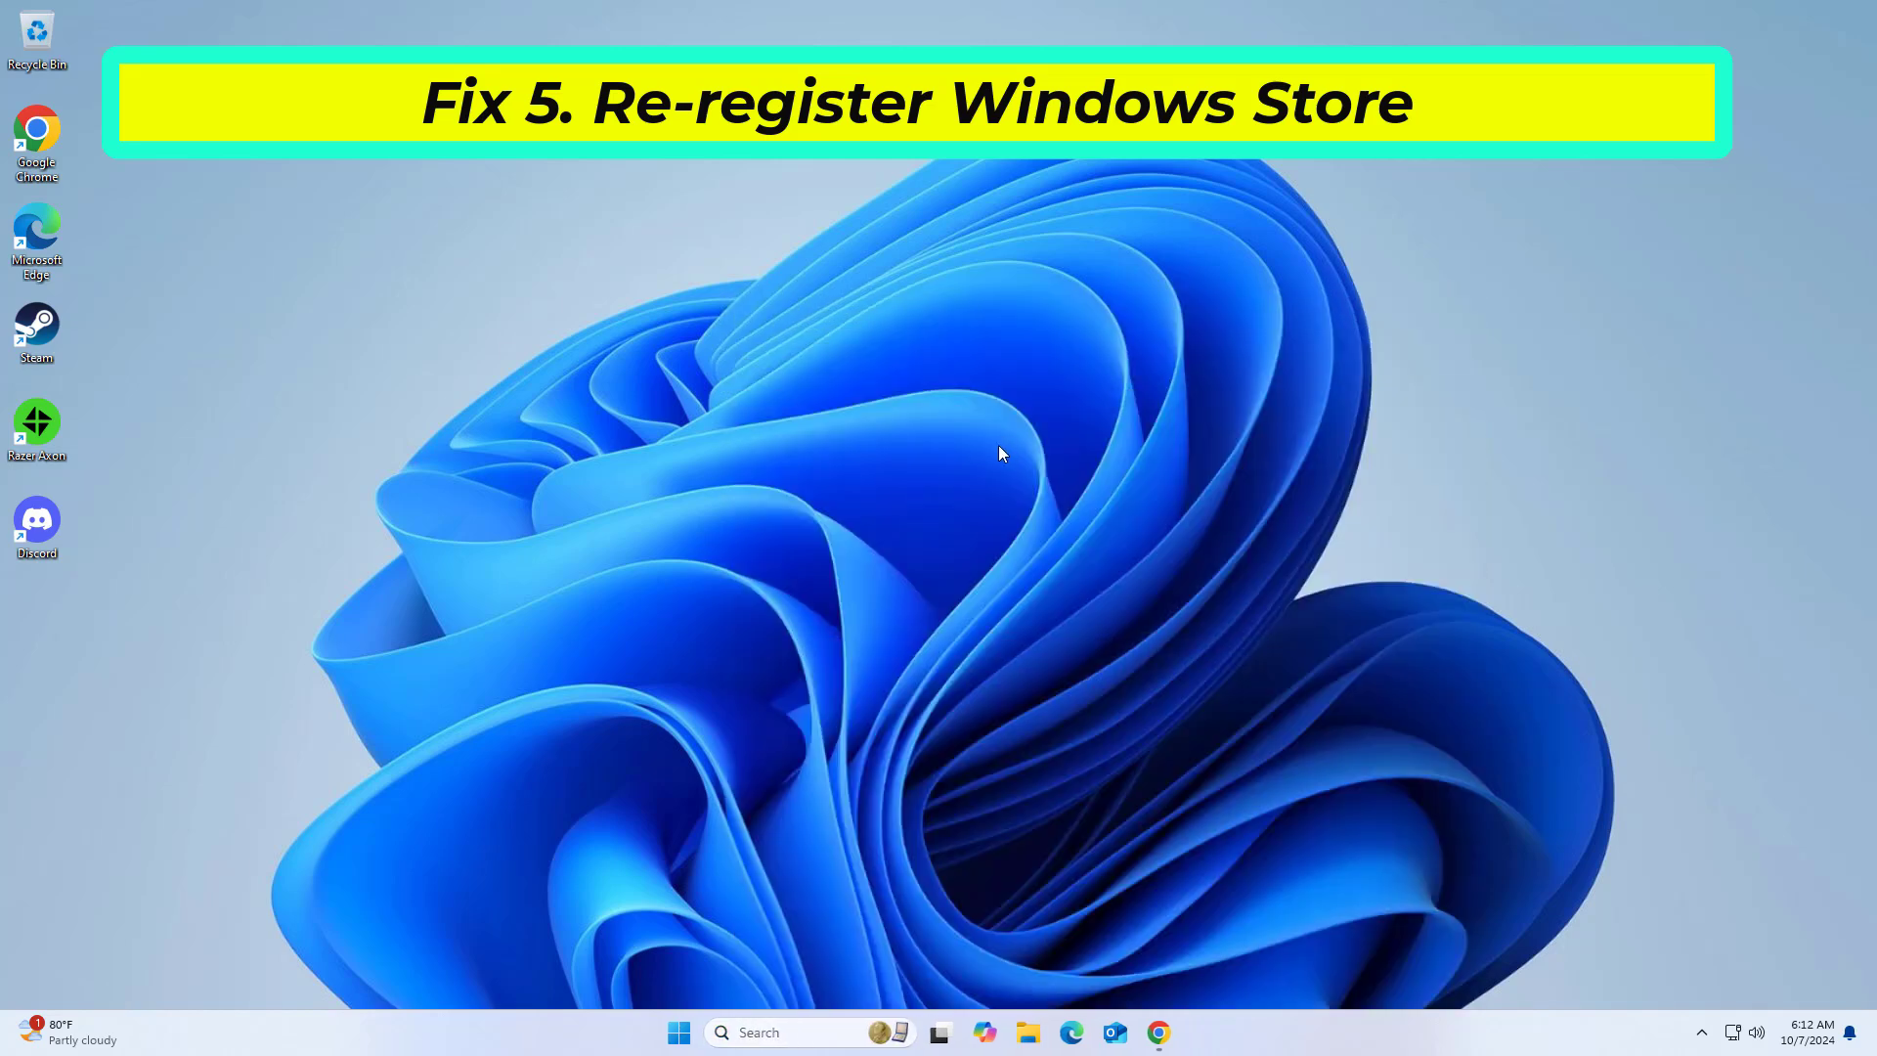
pyautogui.click(865, 671)
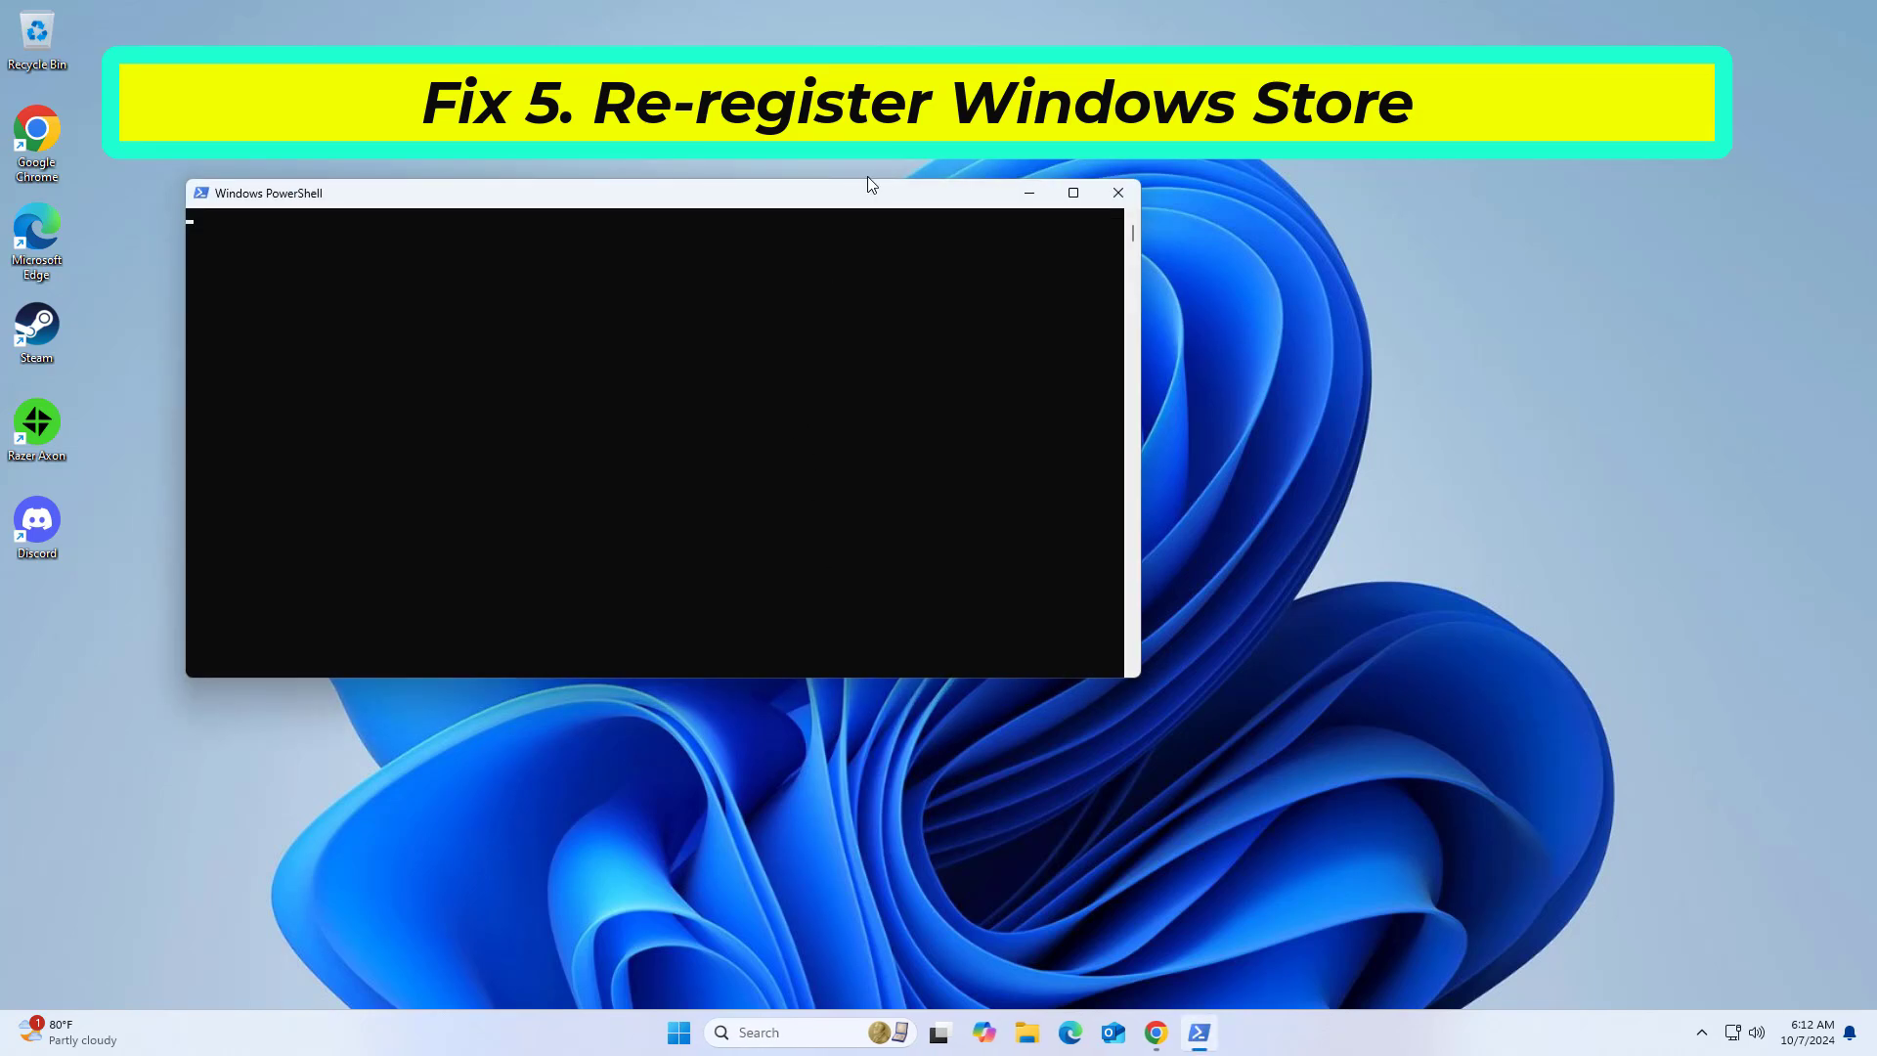
# Run the pasted command Get-AppXPackage *Microsoft.WindowsStore* | Foreach {Add-AppxPackage -DisableDevelopmentMode -Register "$($_.InstallLocation)\AppXManifest.xml"}, closing PowerShell when done.
pyautogui.rightClick(887, 203)
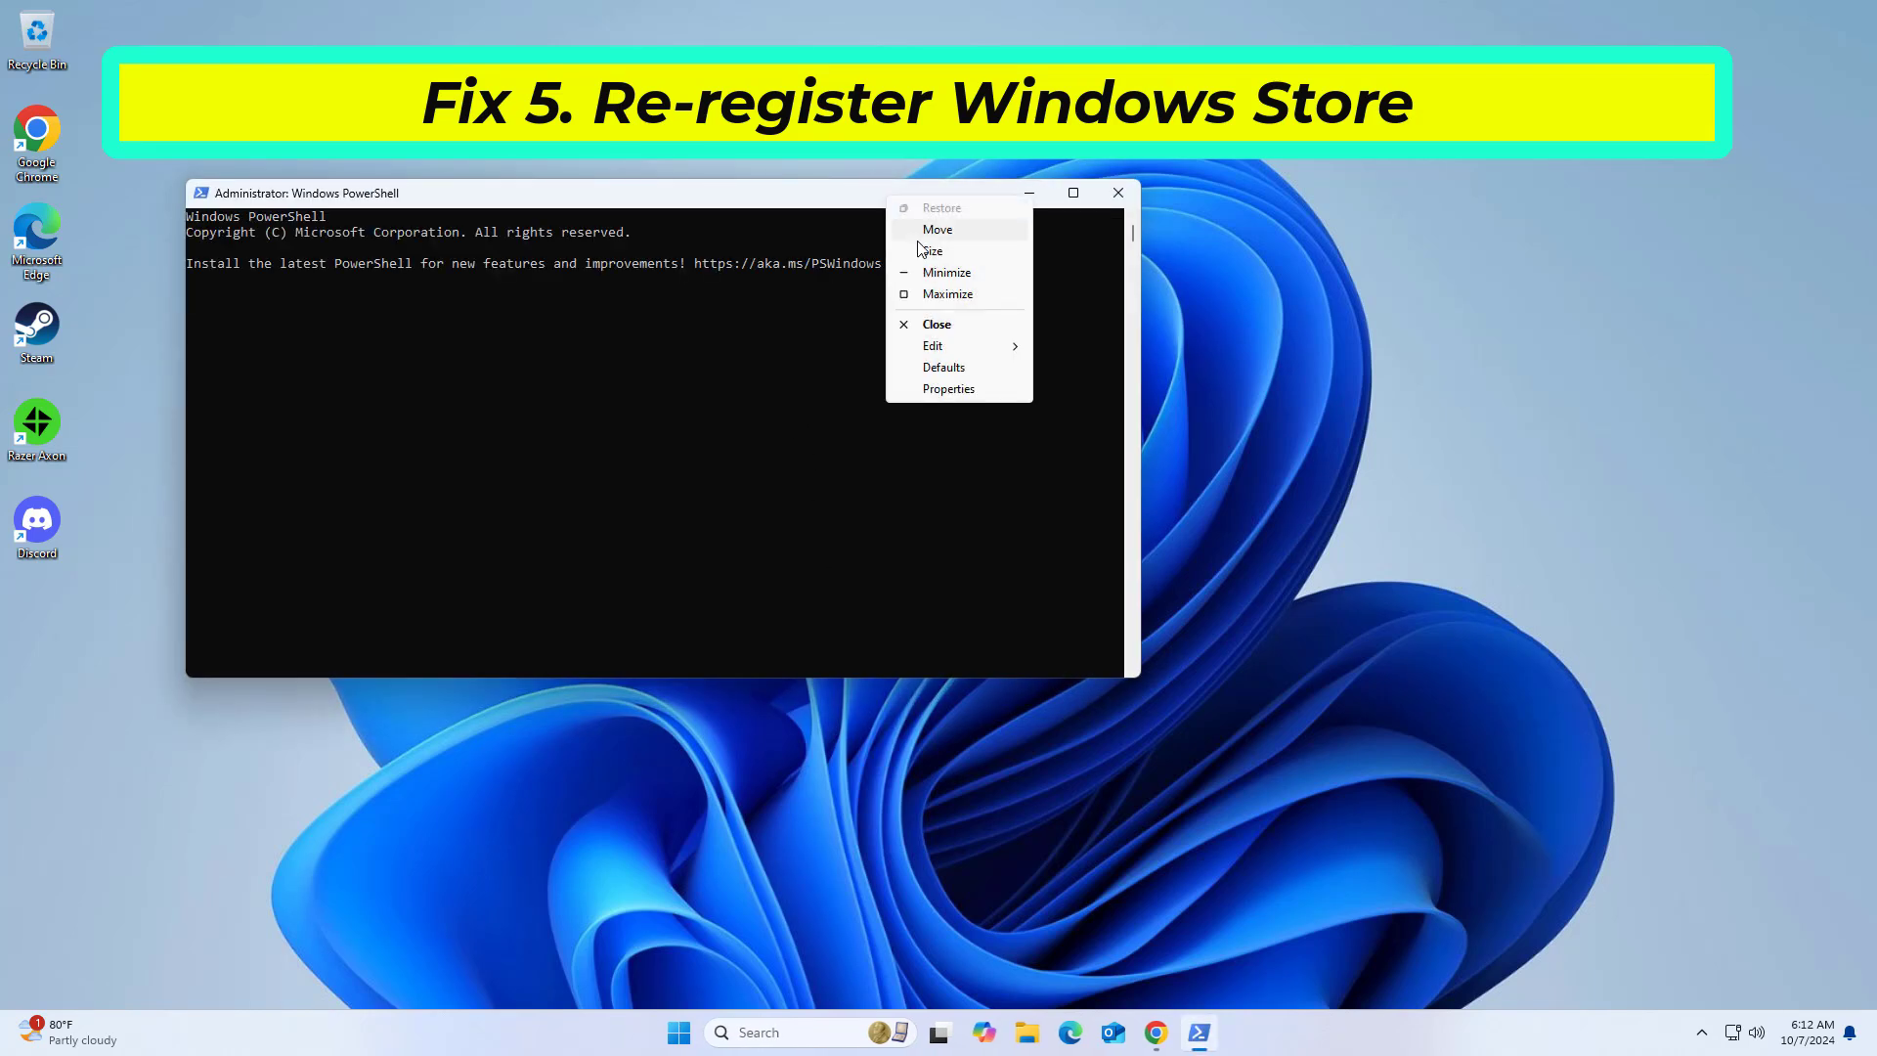
pyautogui.moveTo(953, 349)
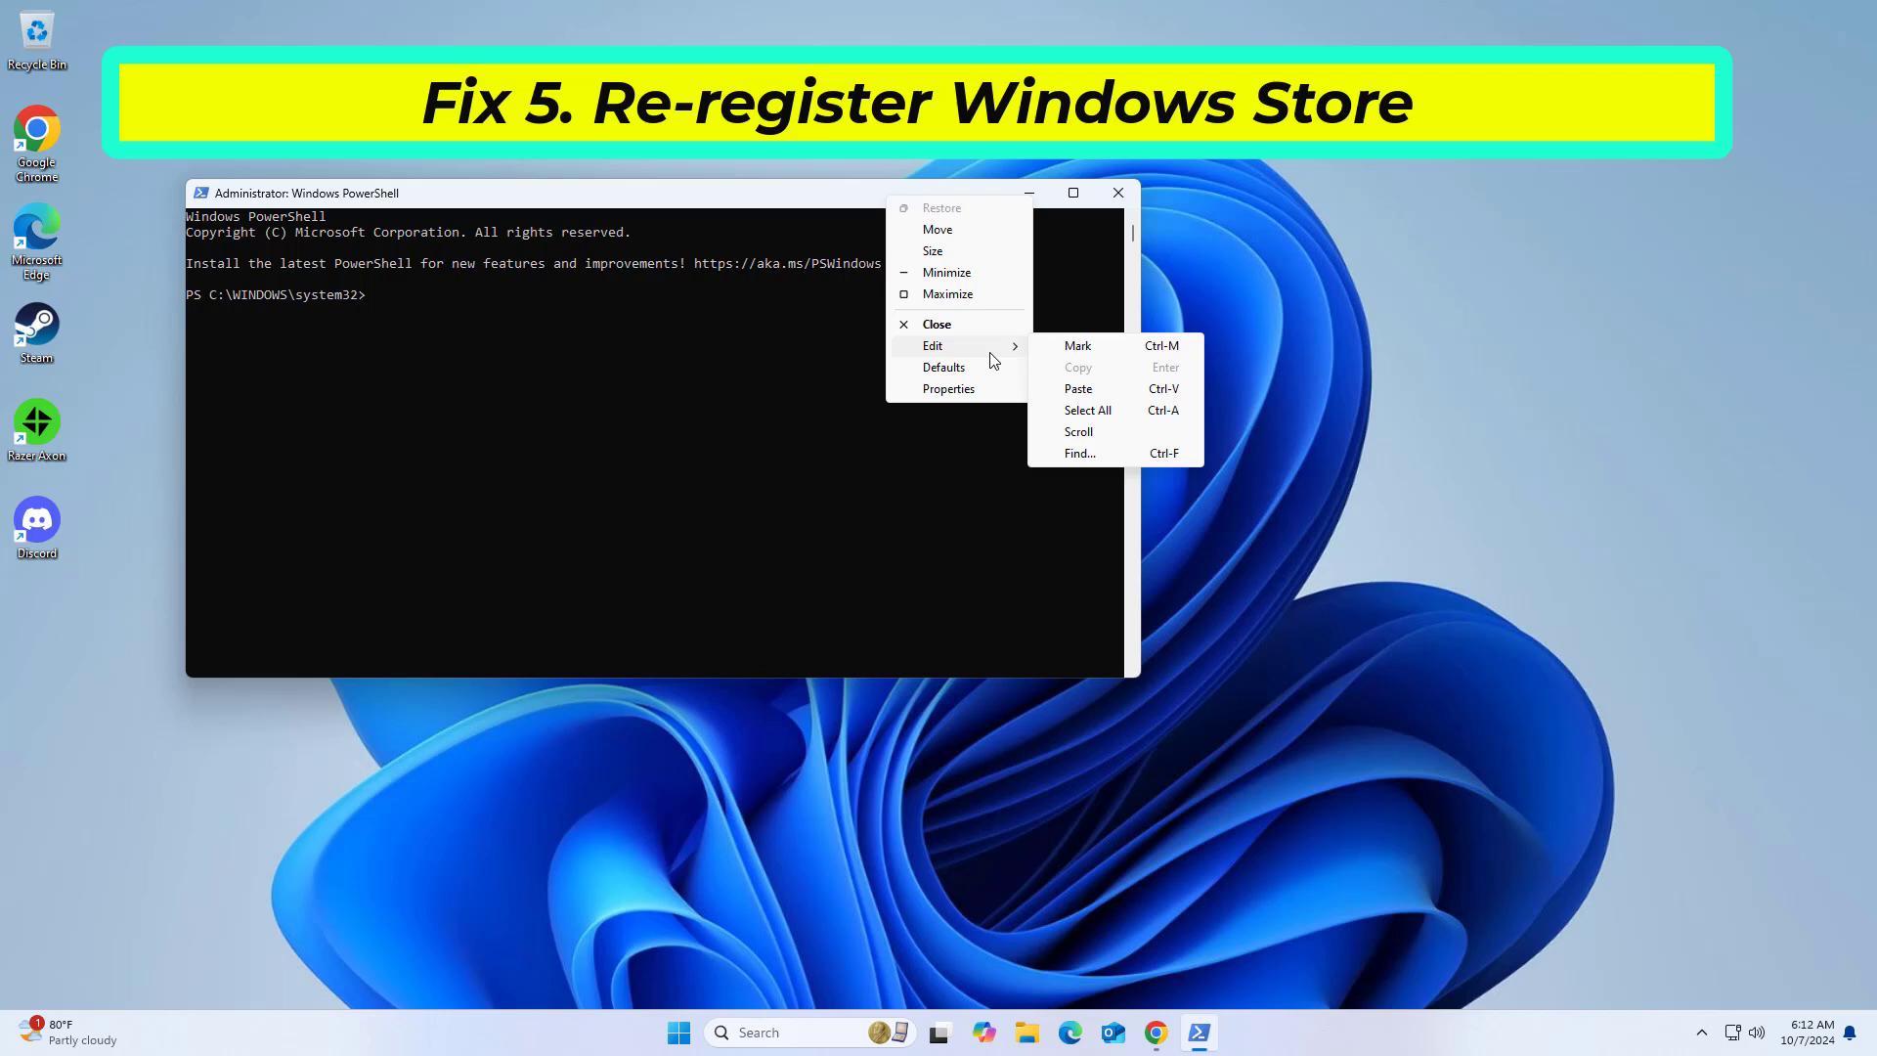
pyautogui.click(1056, 387)
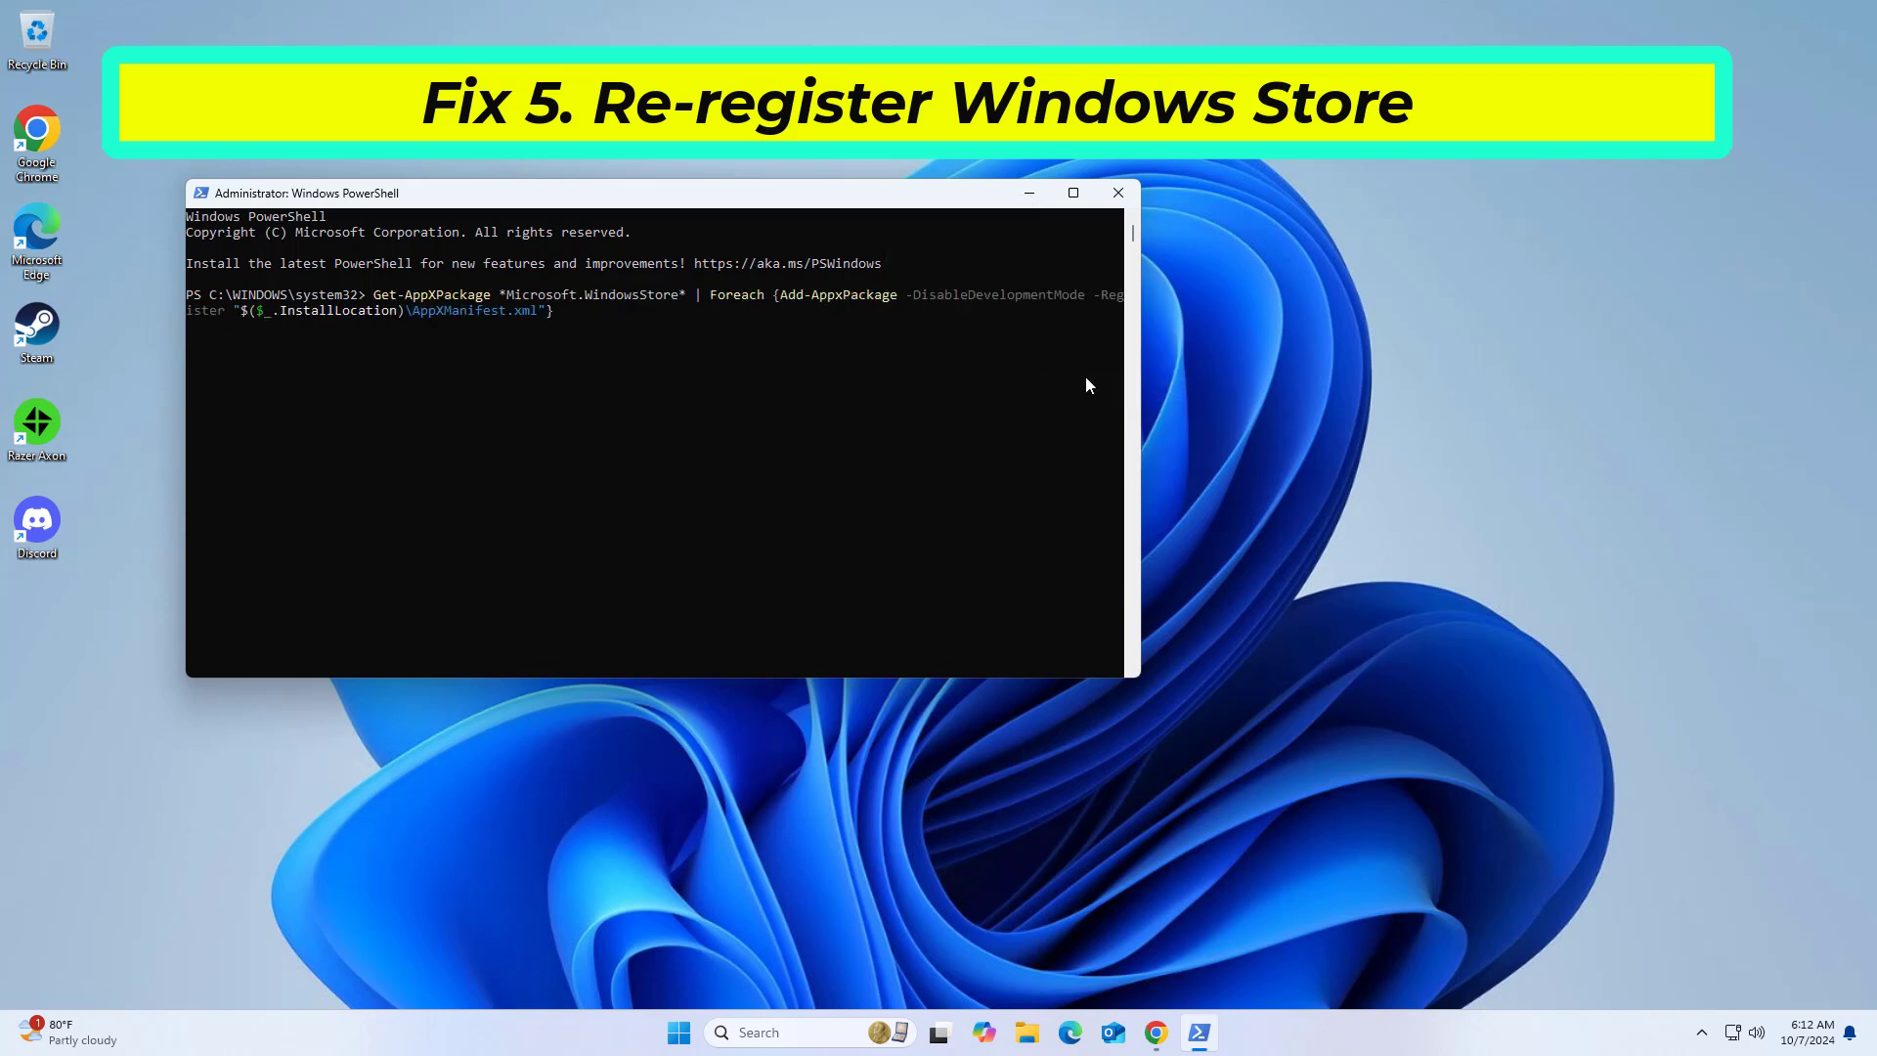
pyautogui.press('Return')
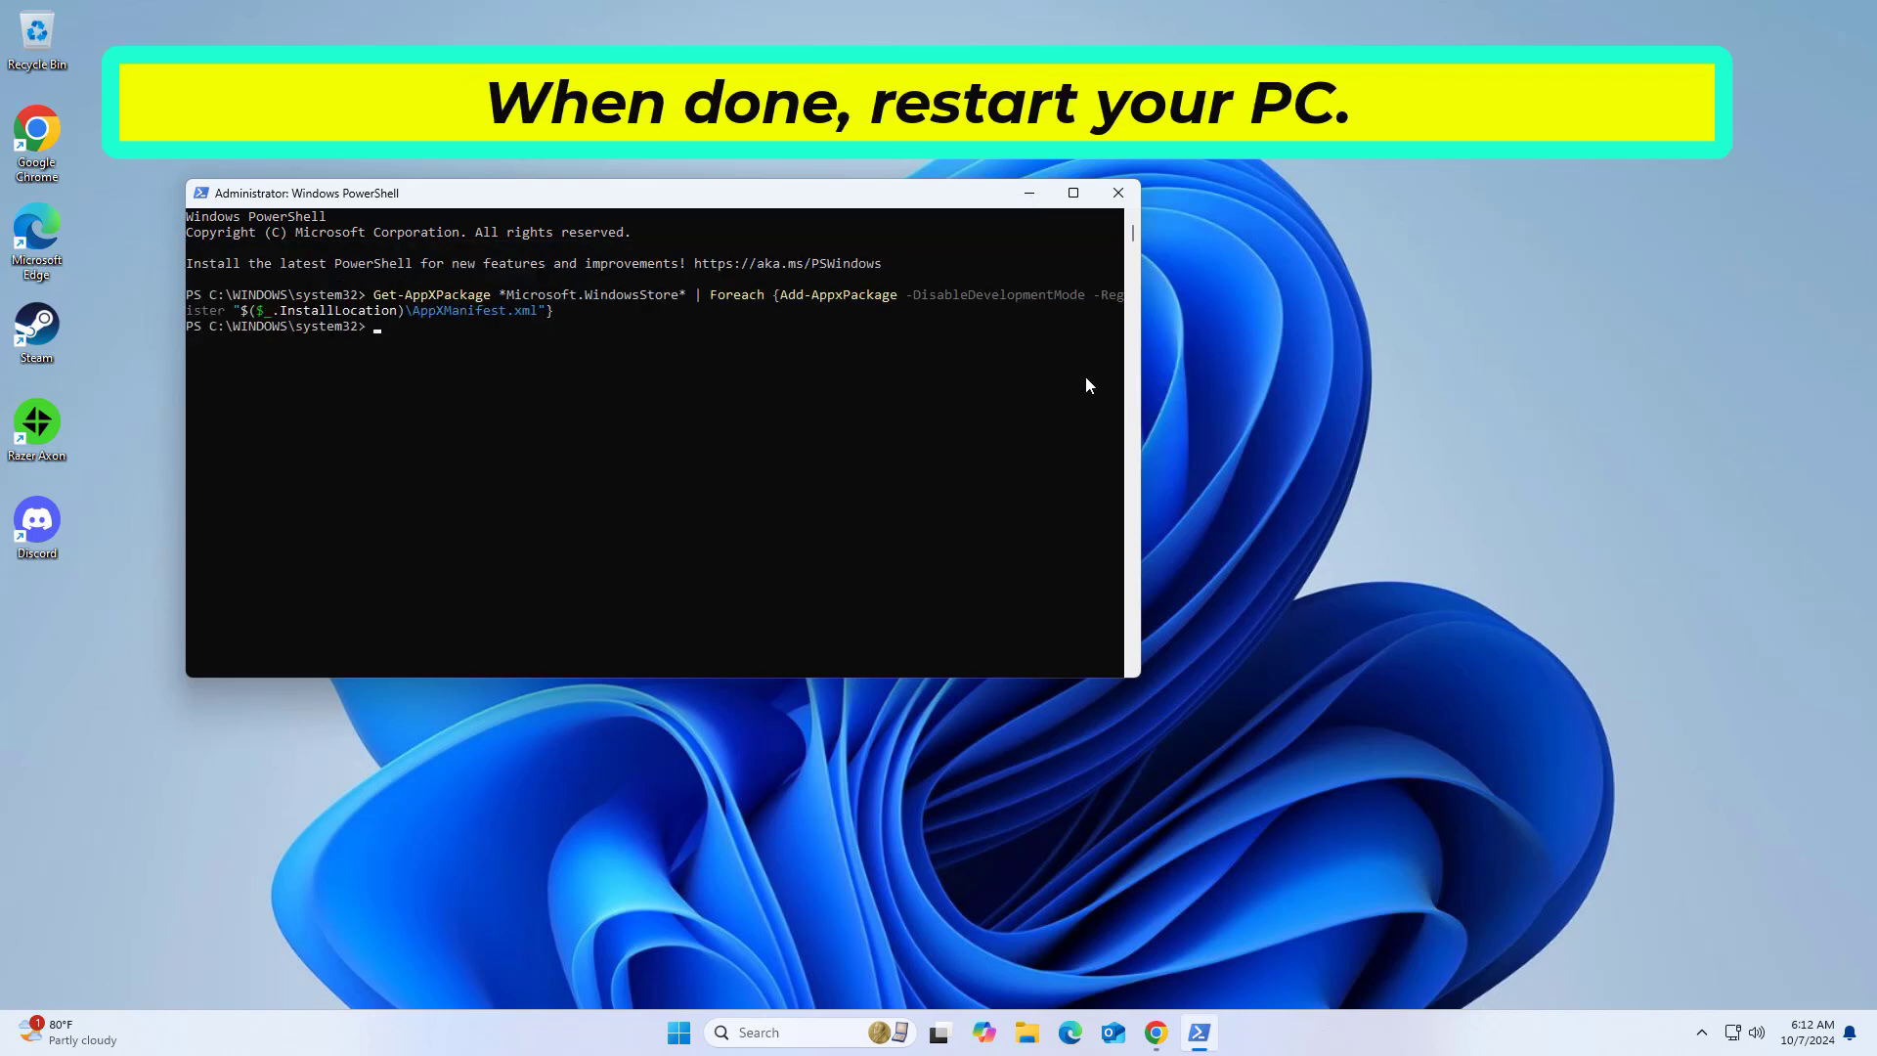
pyautogui.click(1117, 191)
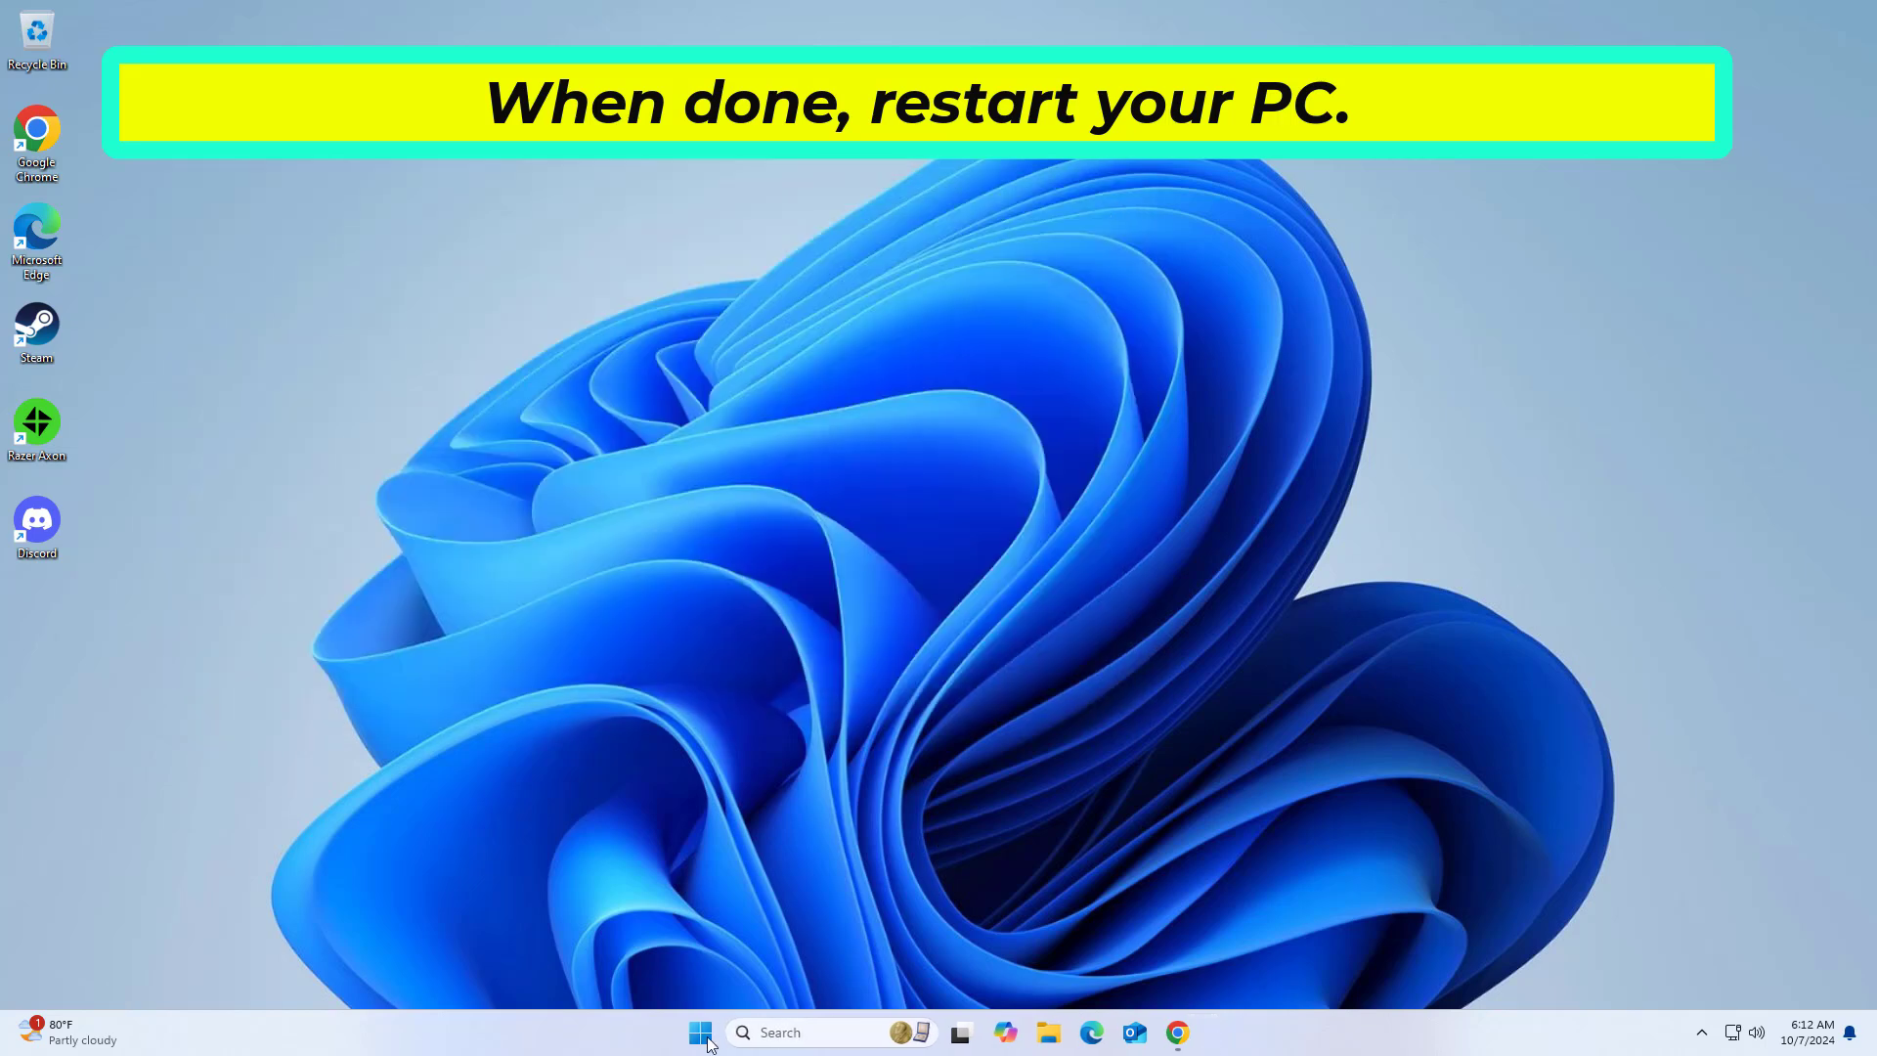
# Open the computer's power options for restarting the PC.
pyautogui.press('super')
pyautogui.click(1183, 966)
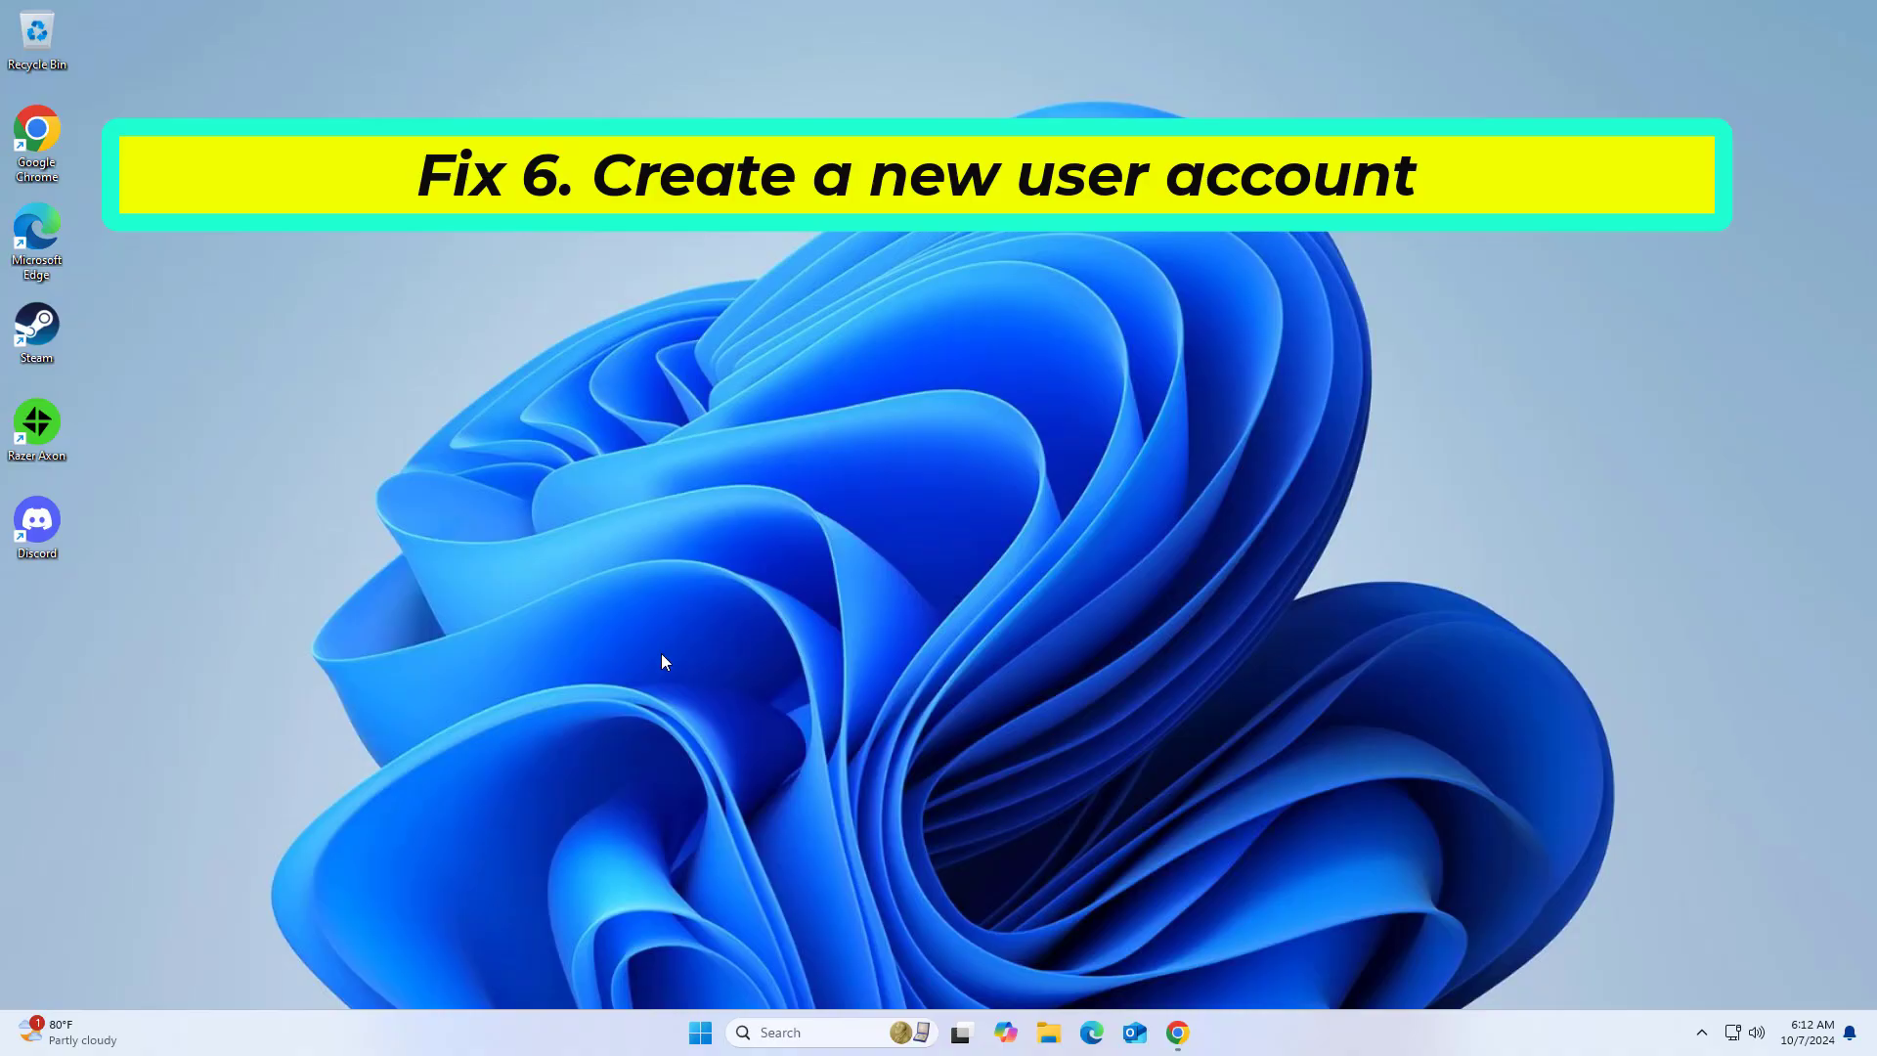
# Search Windows for "other" and open the Other users settings.
pyautogui.click(808, 1029)
pyautogui.write('pth')
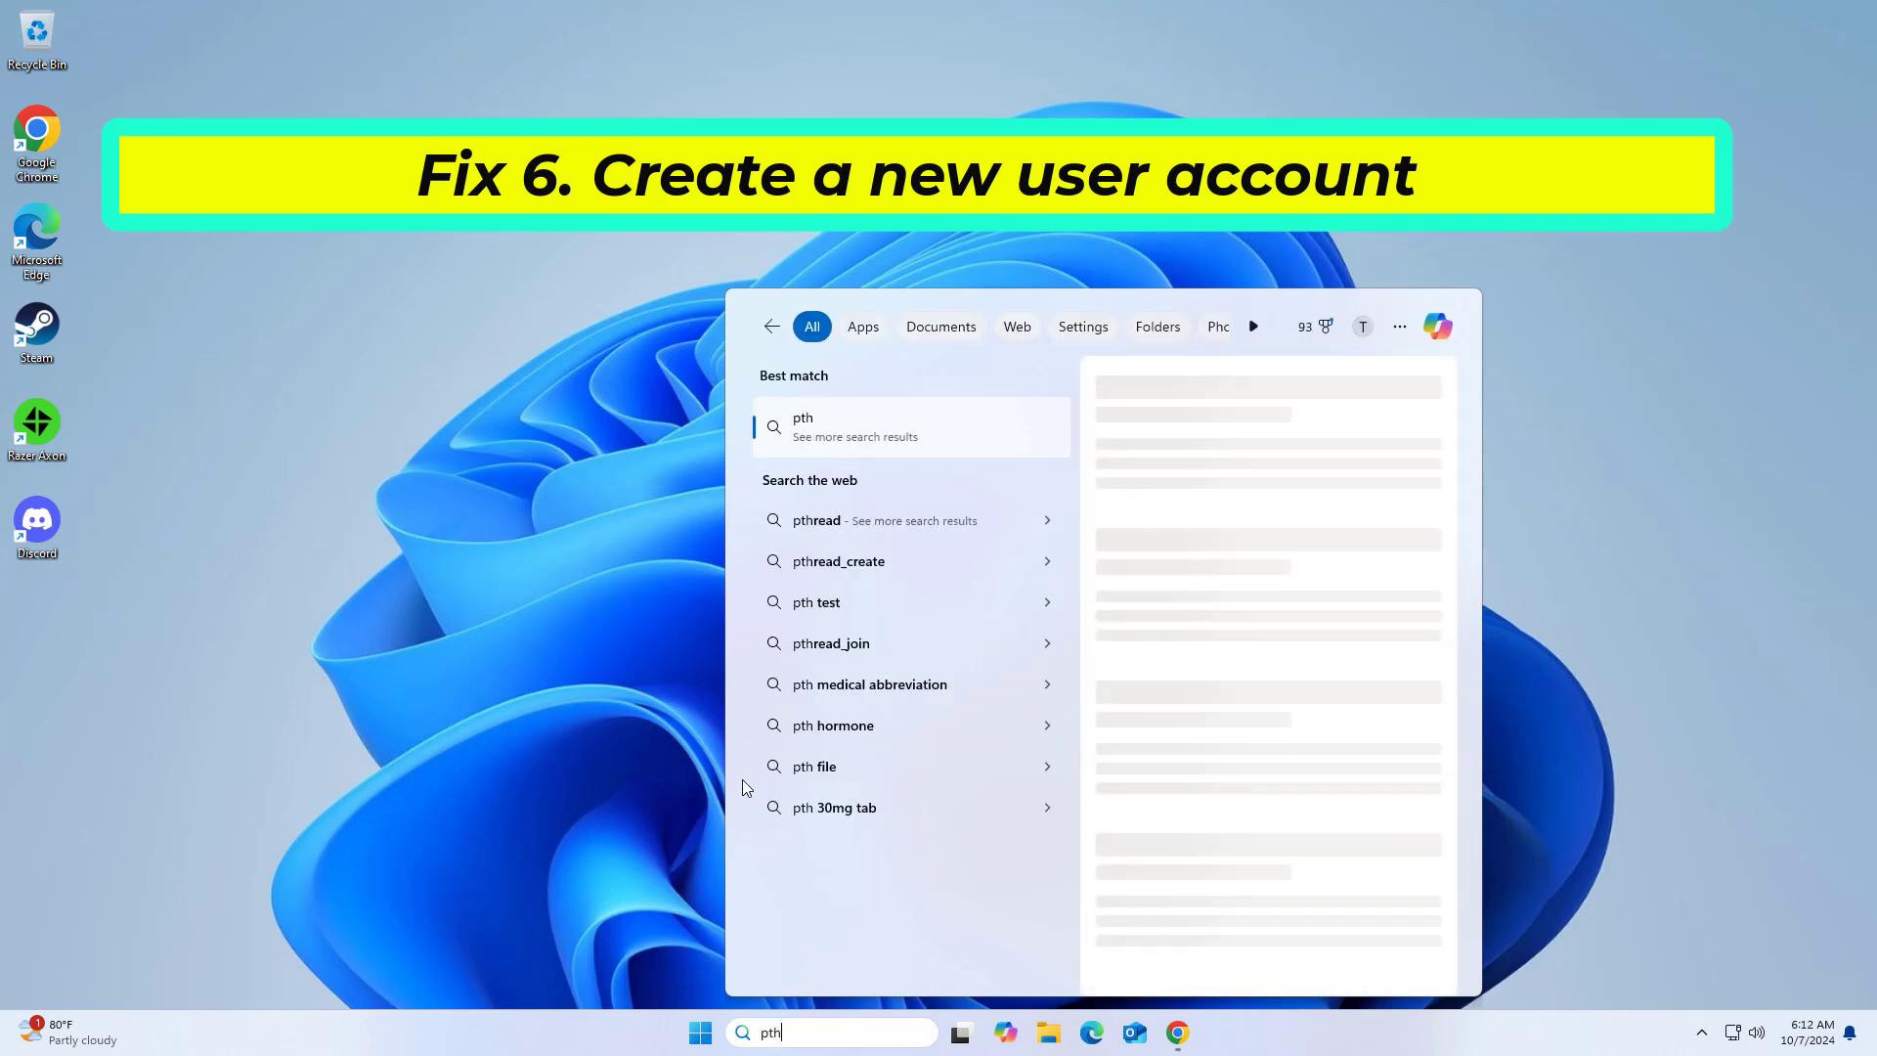
pyautogui.write('er')
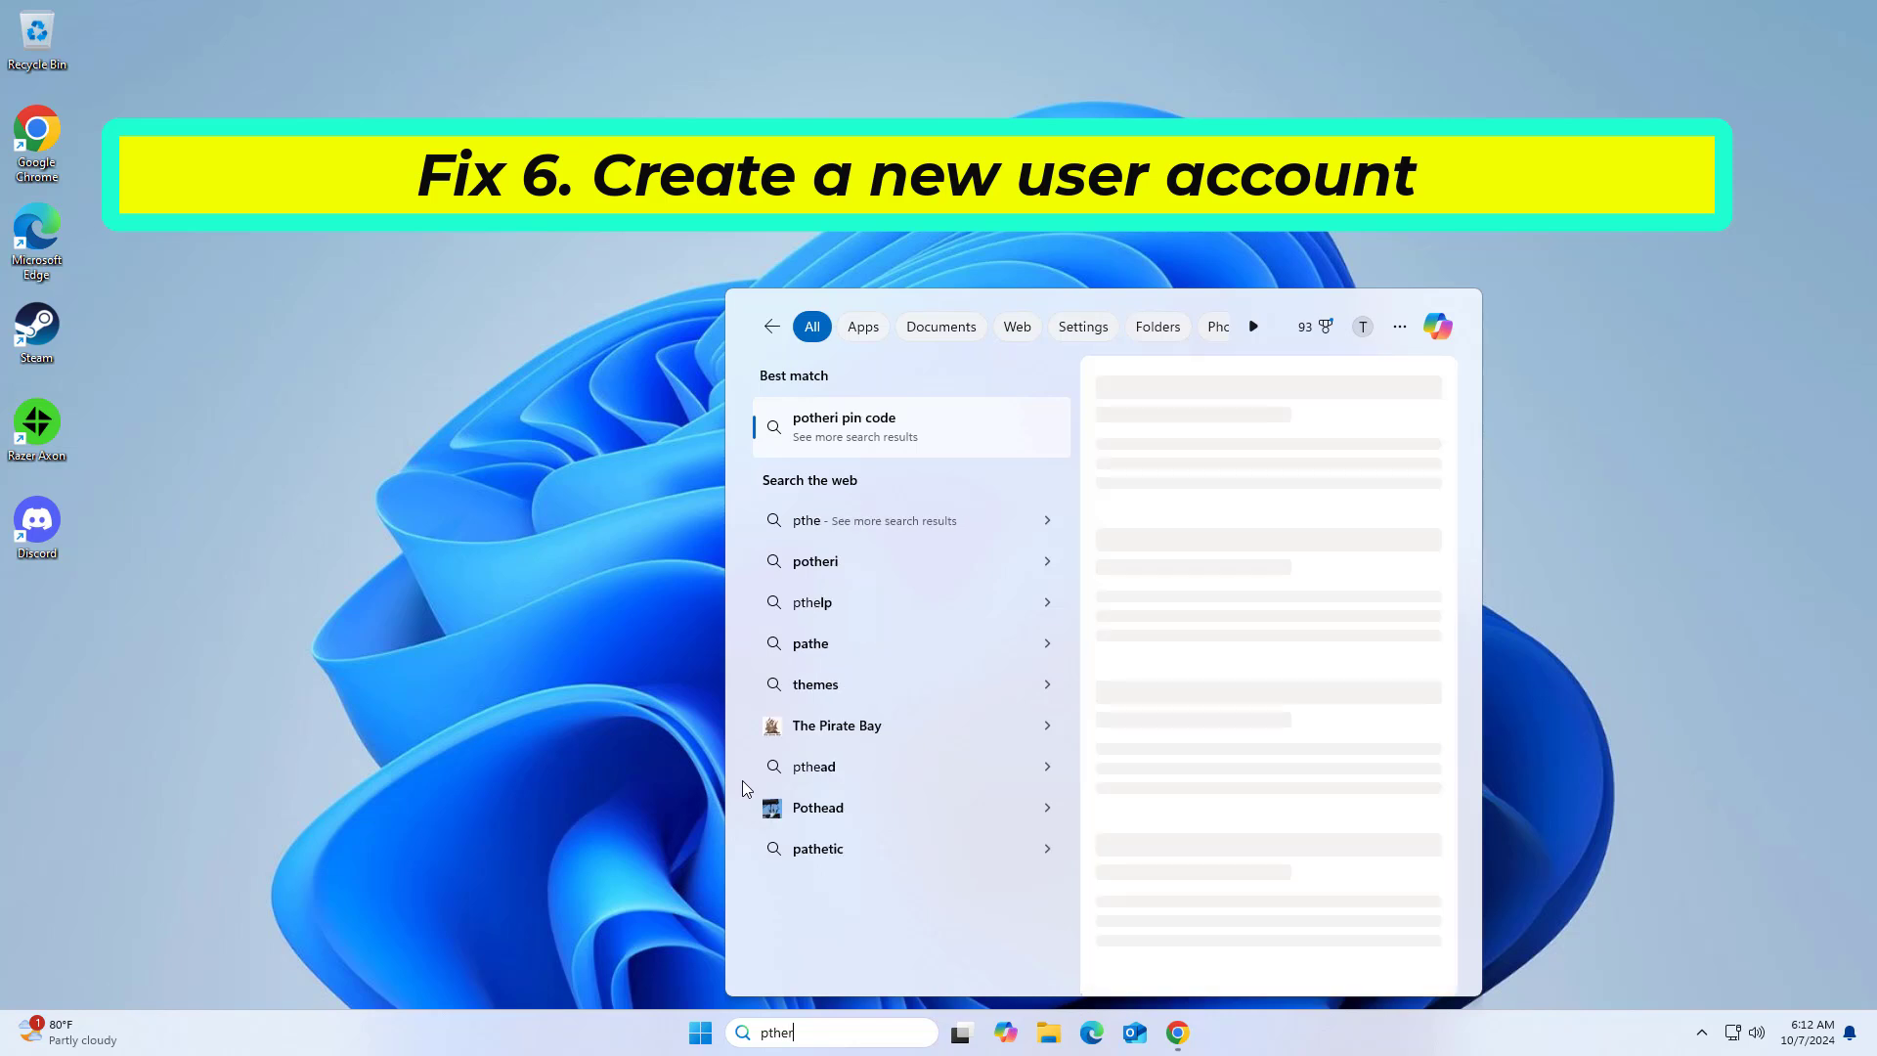
pyautogui.click(771, 1032)
pyautogui.press('BackSpace')
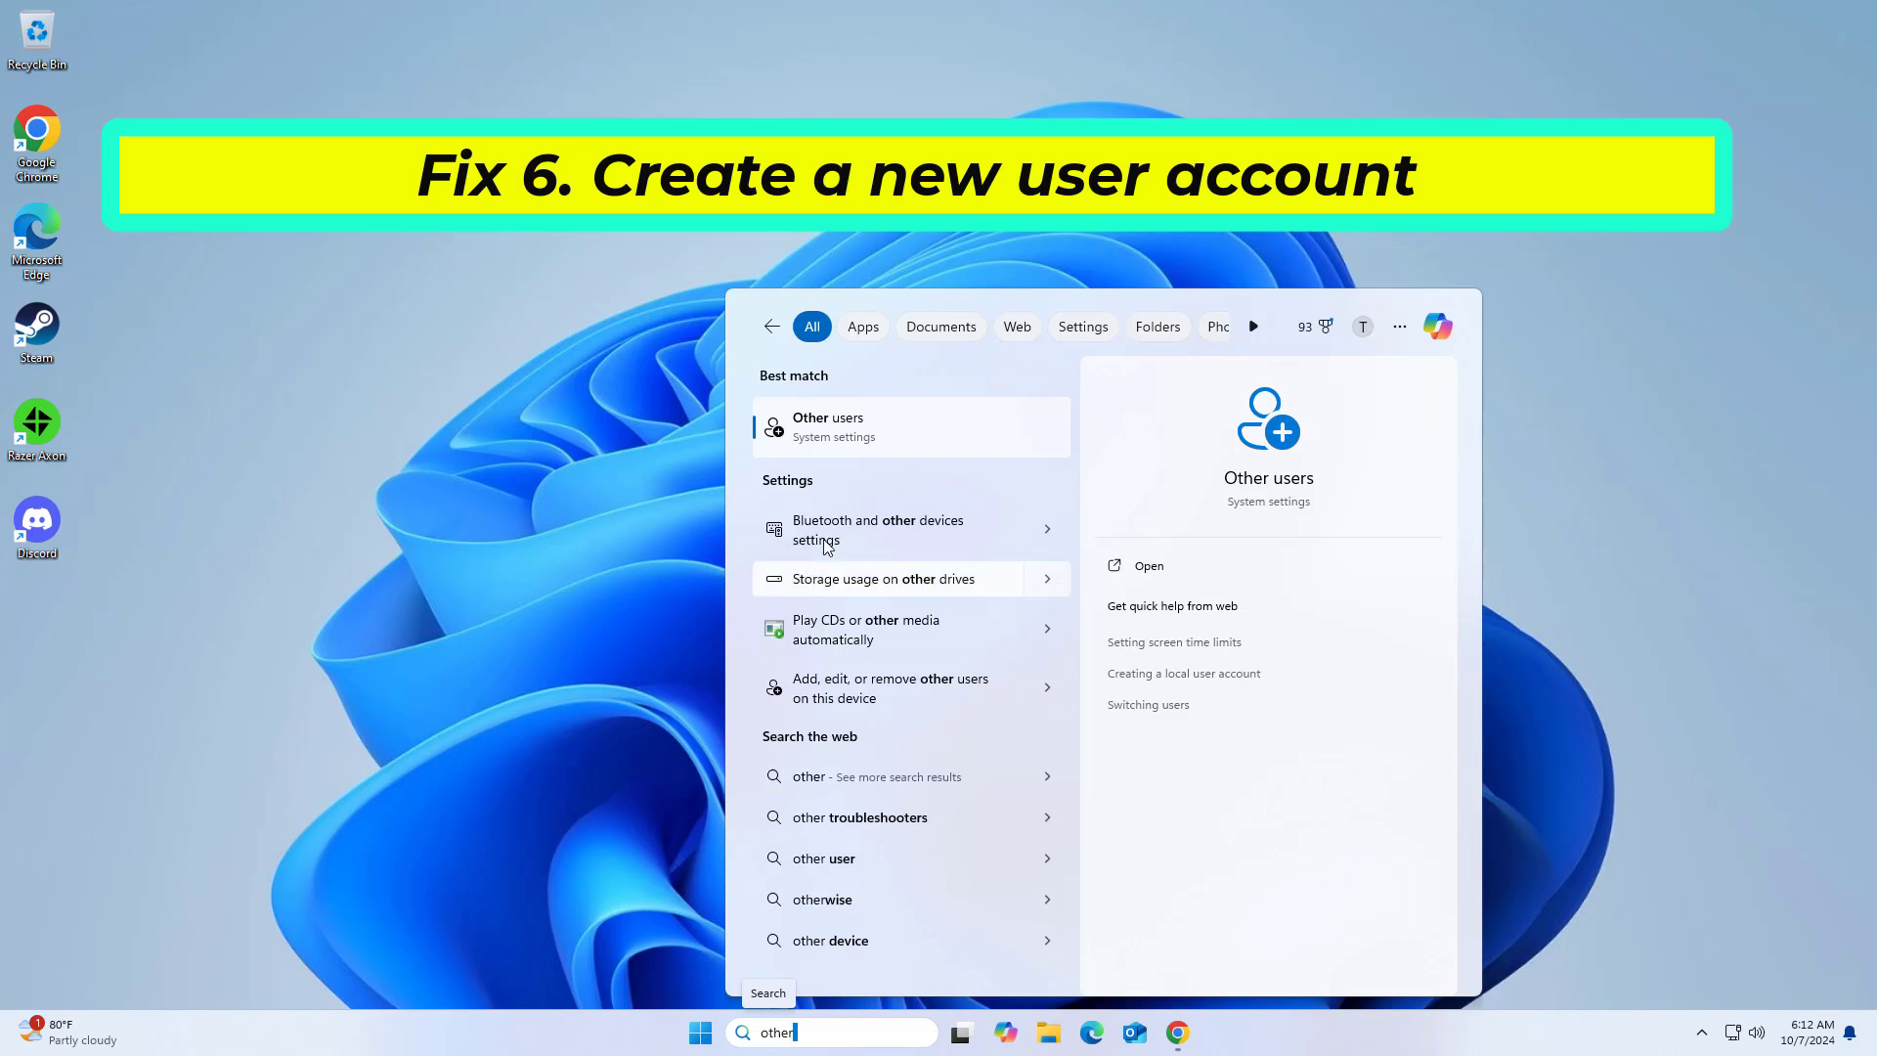
pyautogui.click(942, 434)
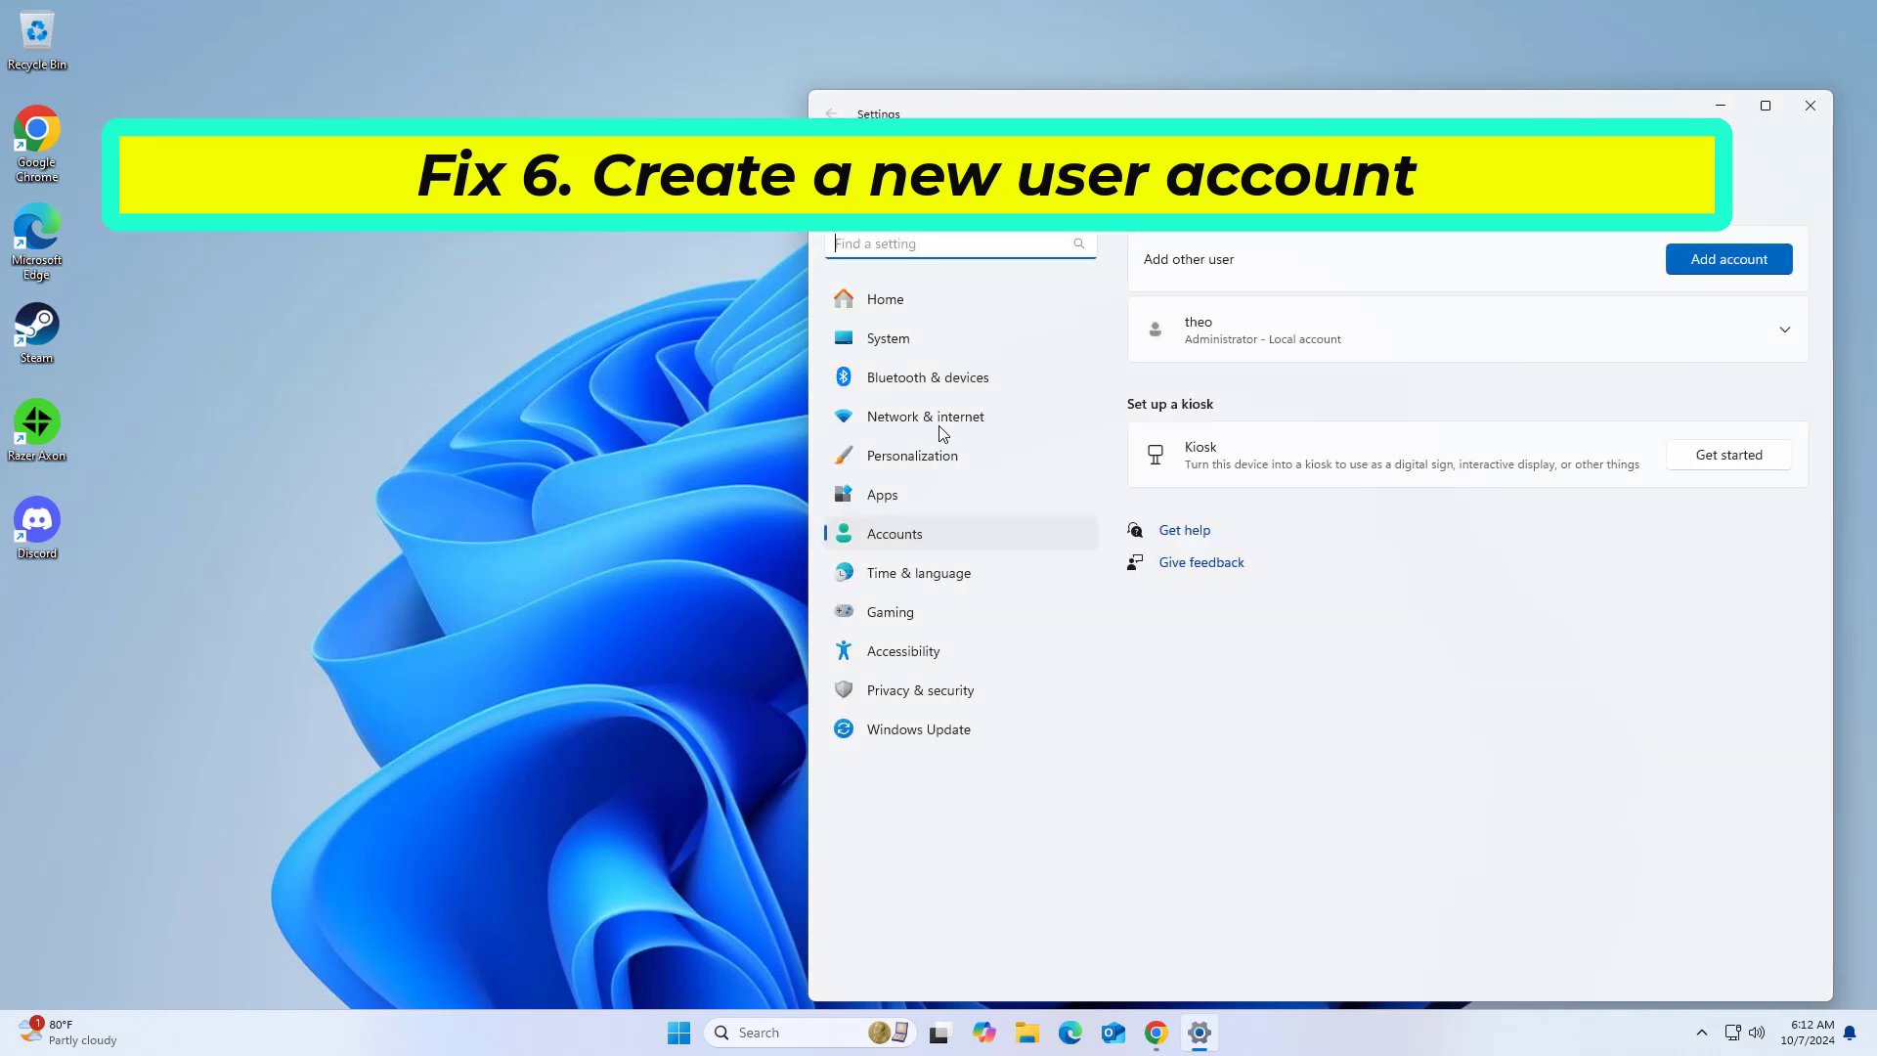
# Try to add a local user without a Microsoft account, going through the user name and password form and closing it.
pyautogui.click(1698, 266)
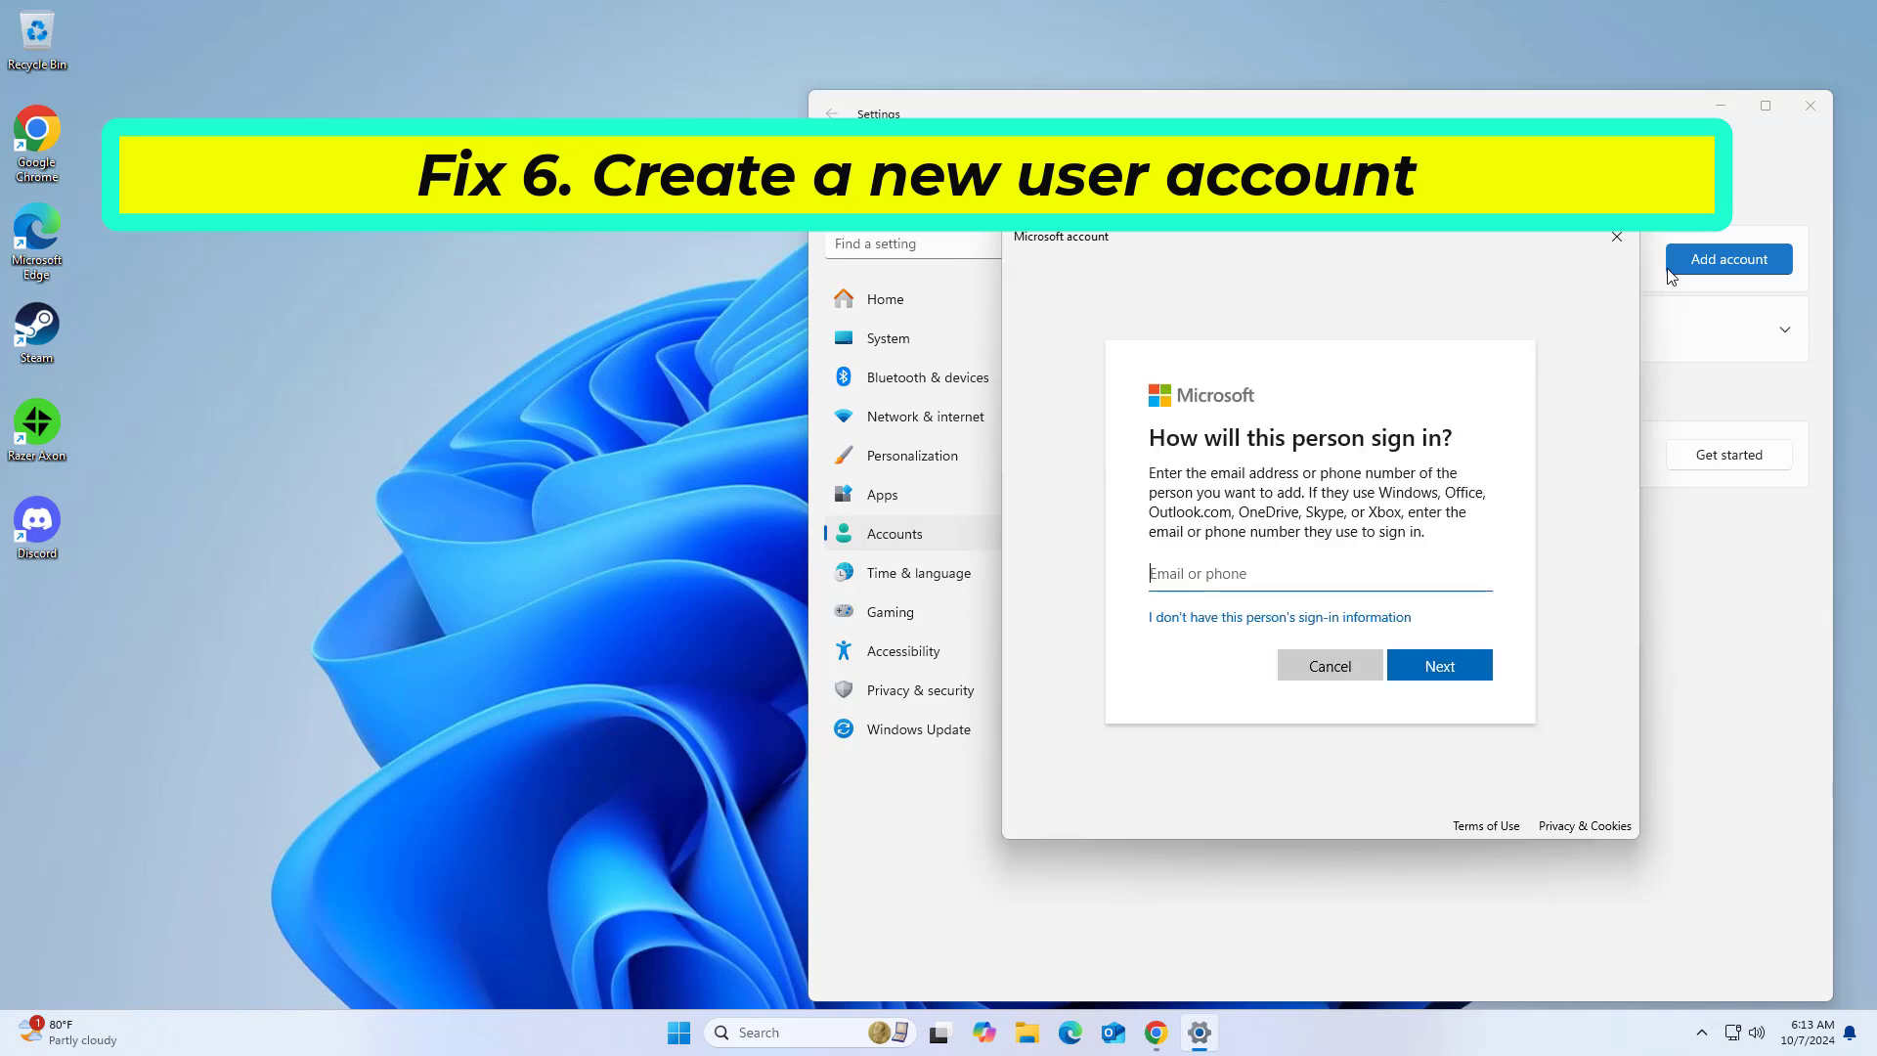
pyautogui.click(1273, 624)
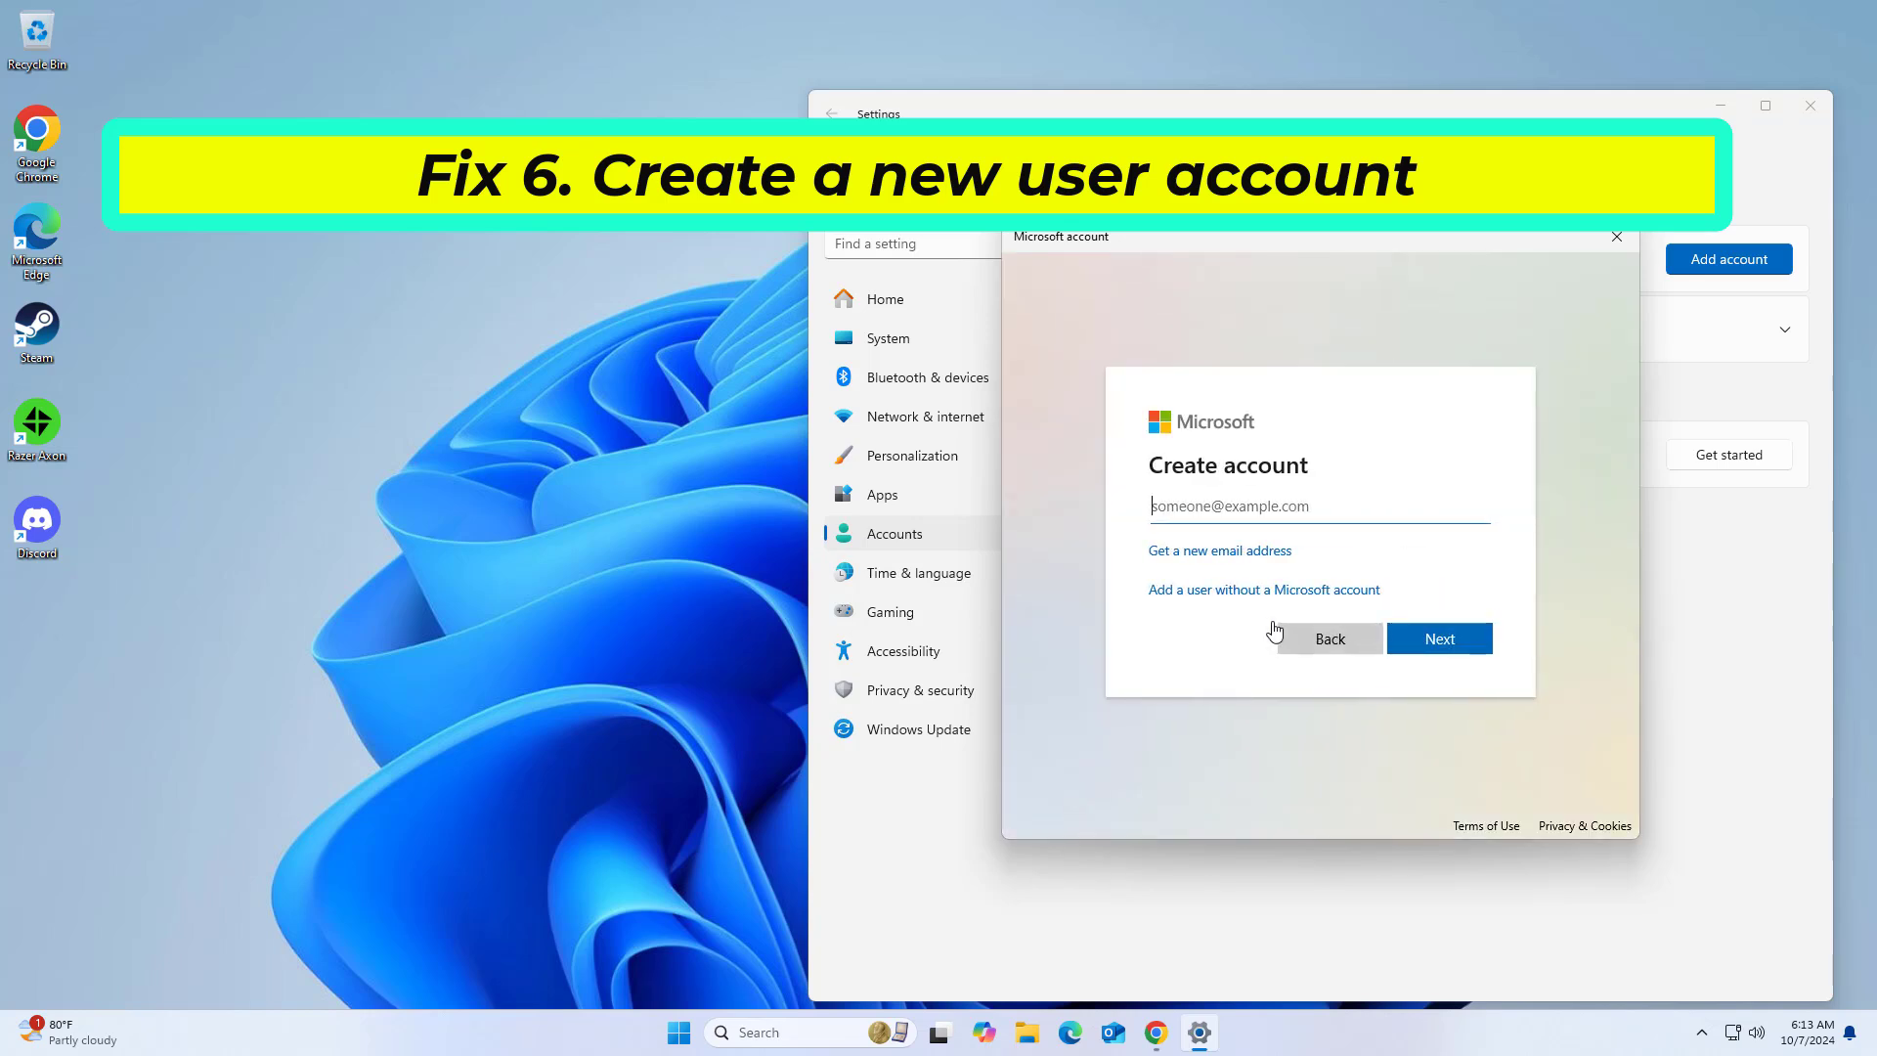
pyautogui.click(1268, 591)
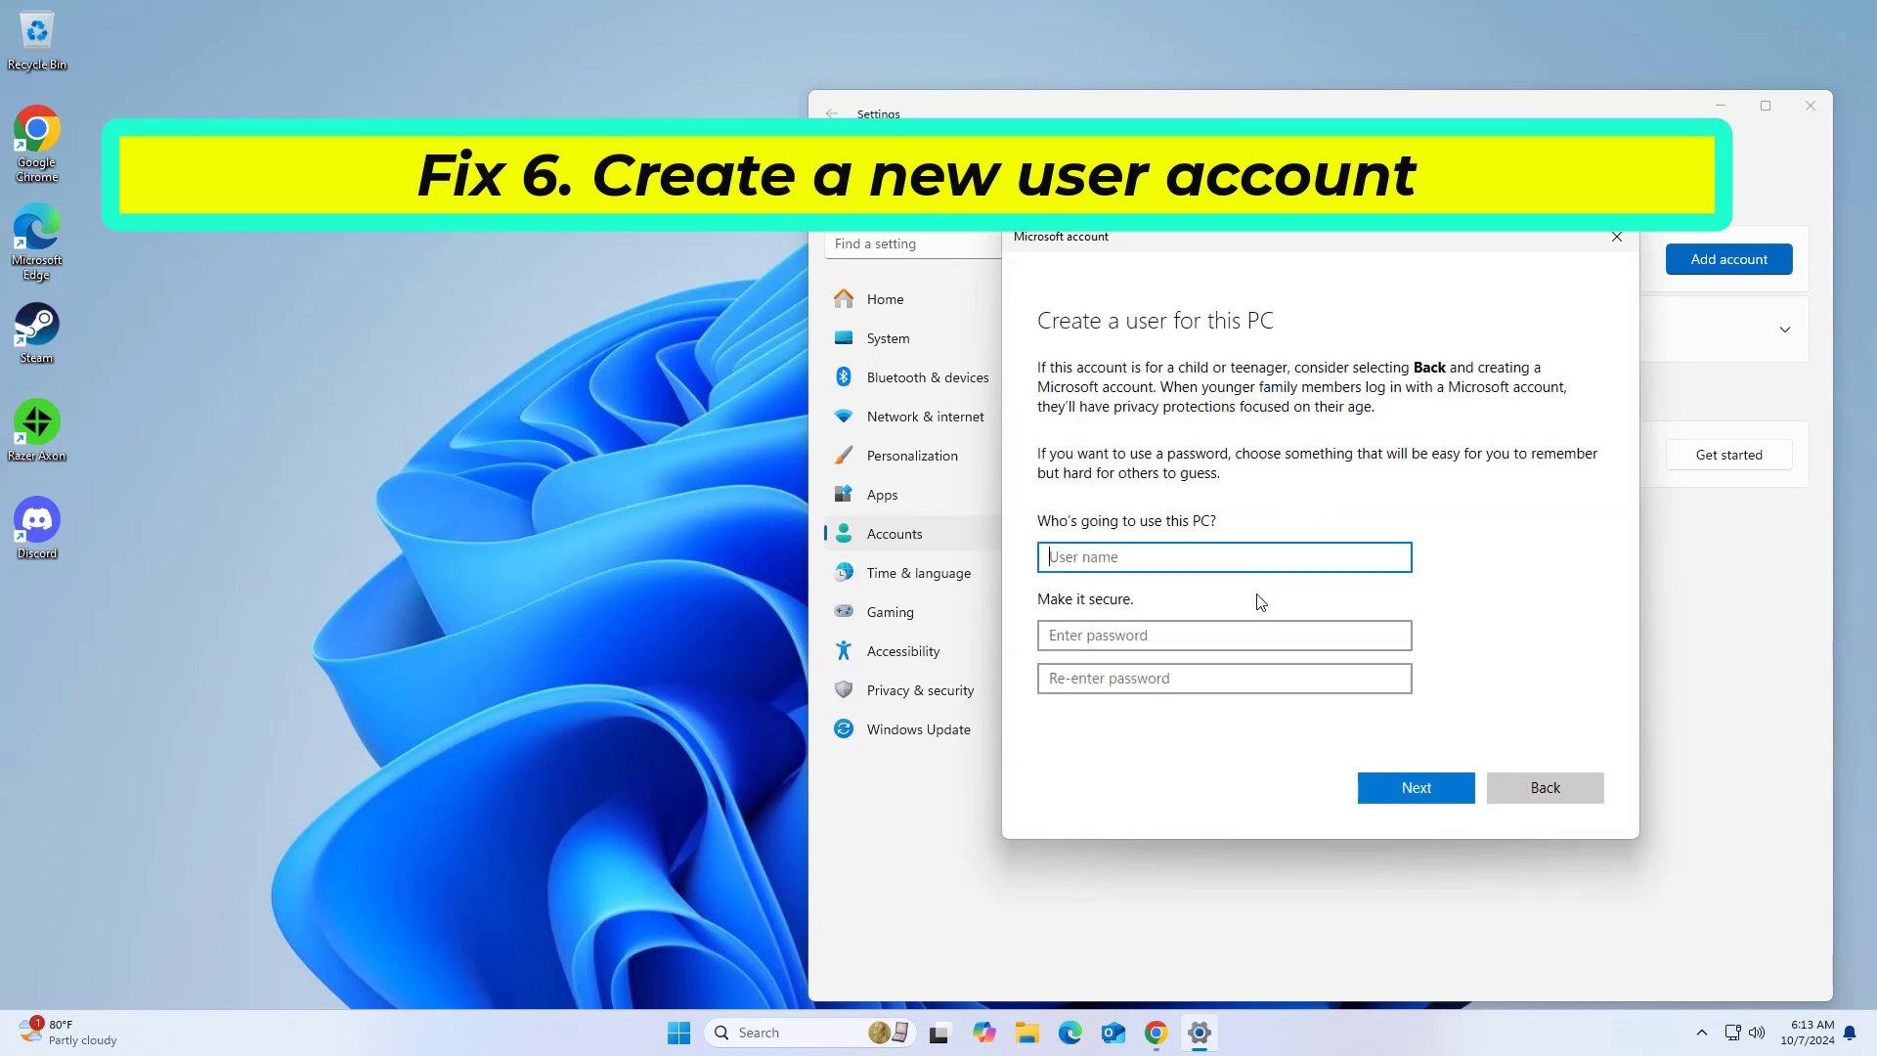
pyautogui.click(1257, 636)
pyautogui.click(1252, 709)
pyautogui.click(1237, 570)
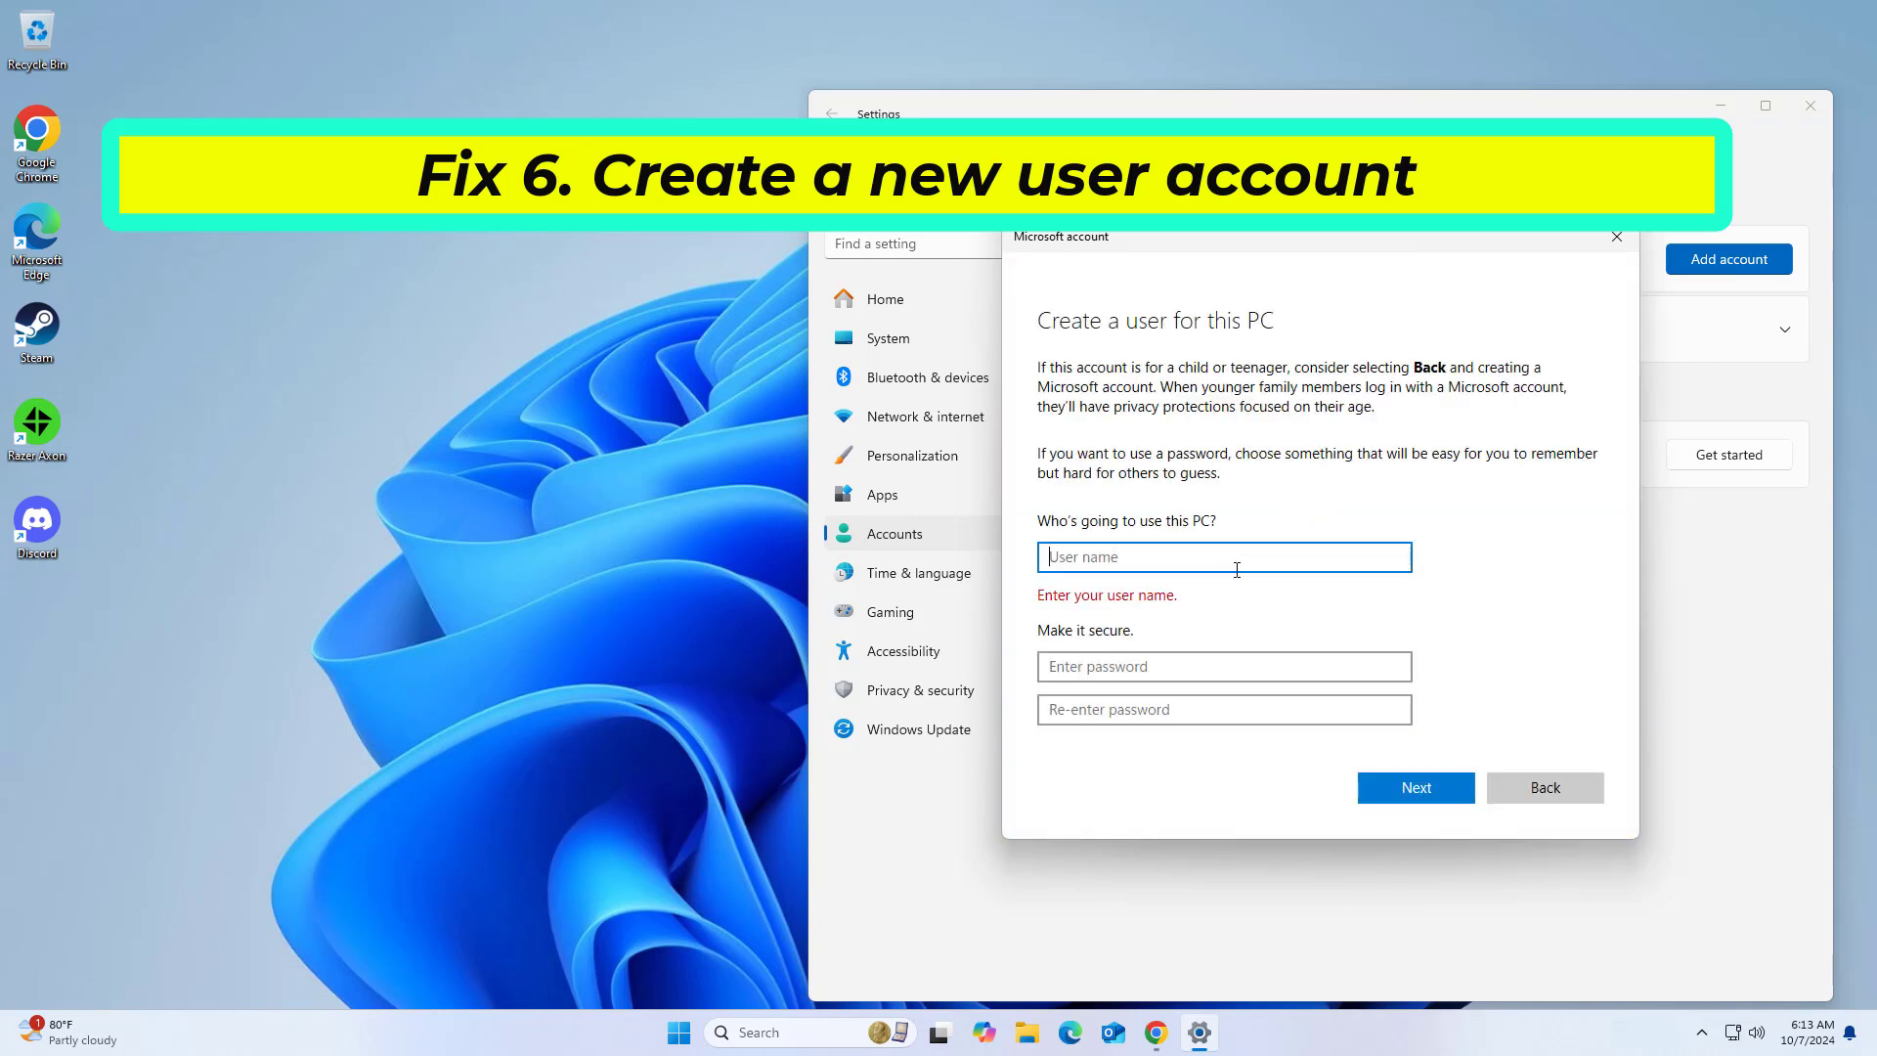
pyautogui.click(1618, 237)
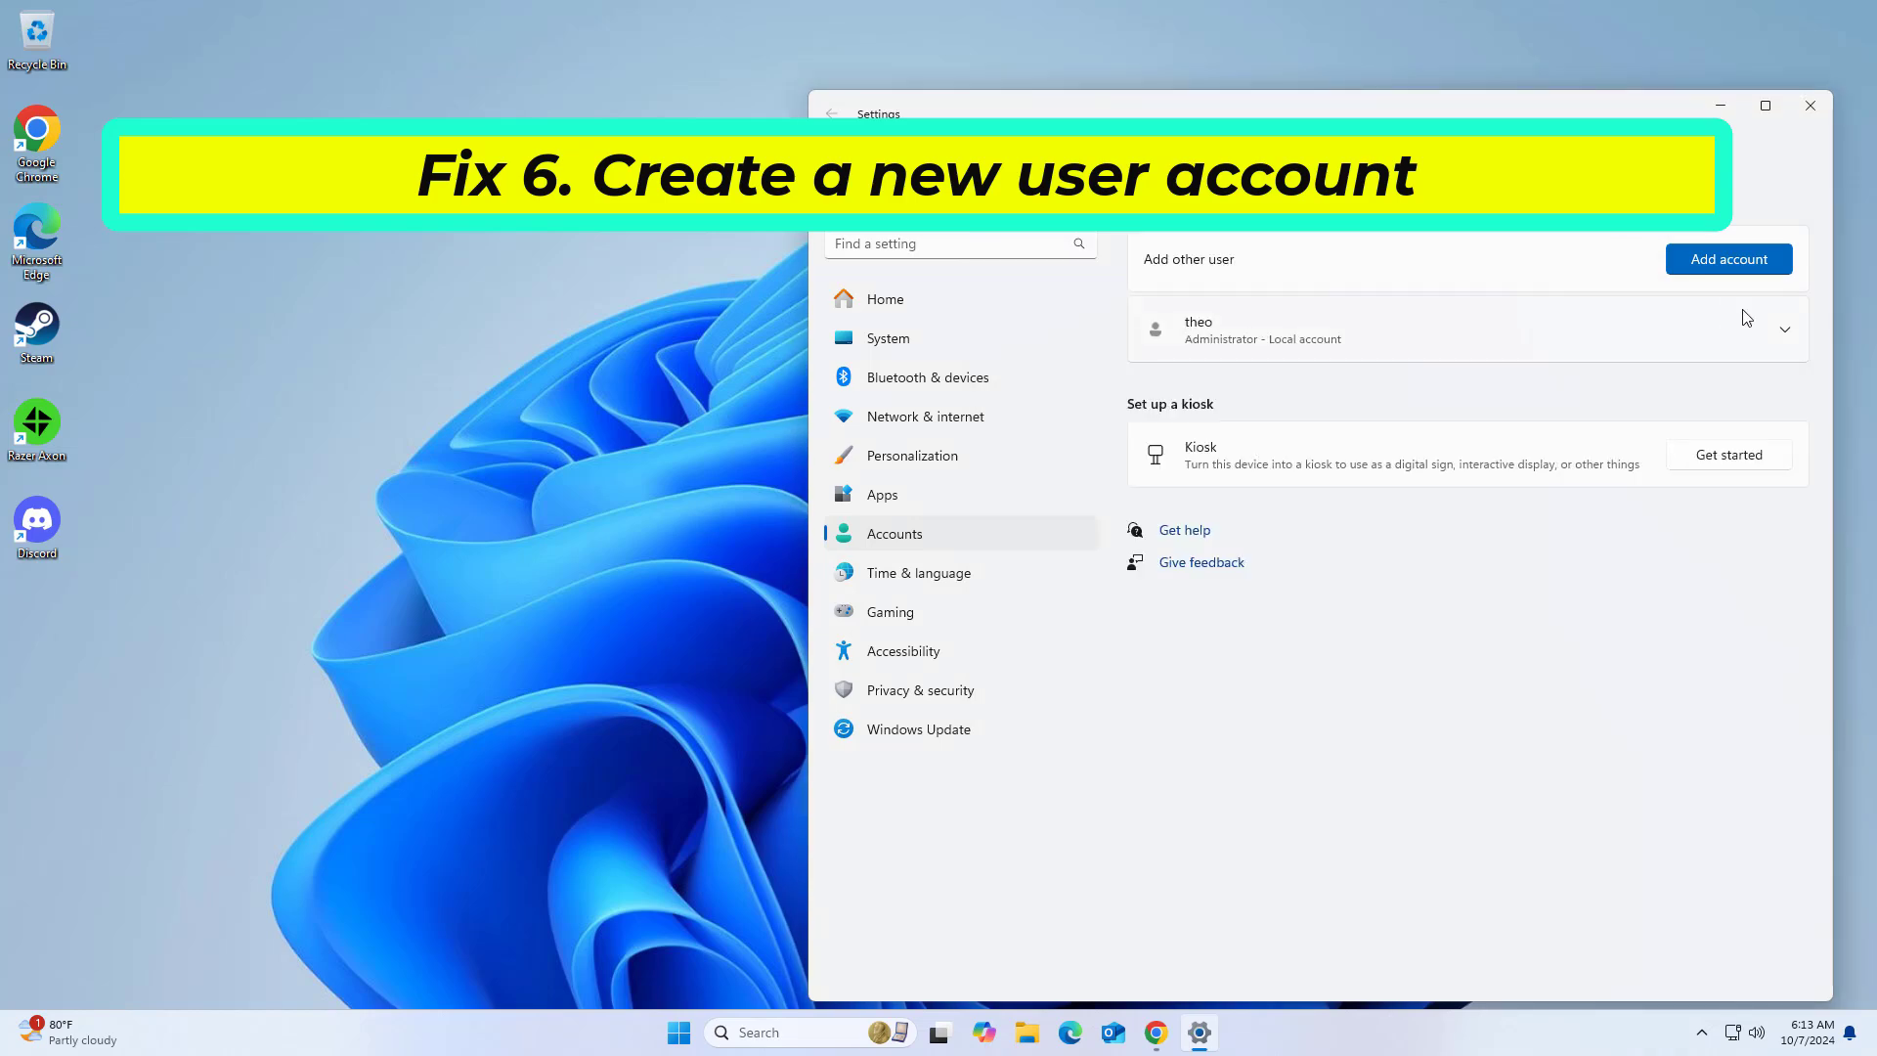
# Look at the options of the existing local administrator account and close Settings.
pyautogui.click(1772, 323)
pyautogui.click(1772, 323)
pyautogui.click(1810, 105)
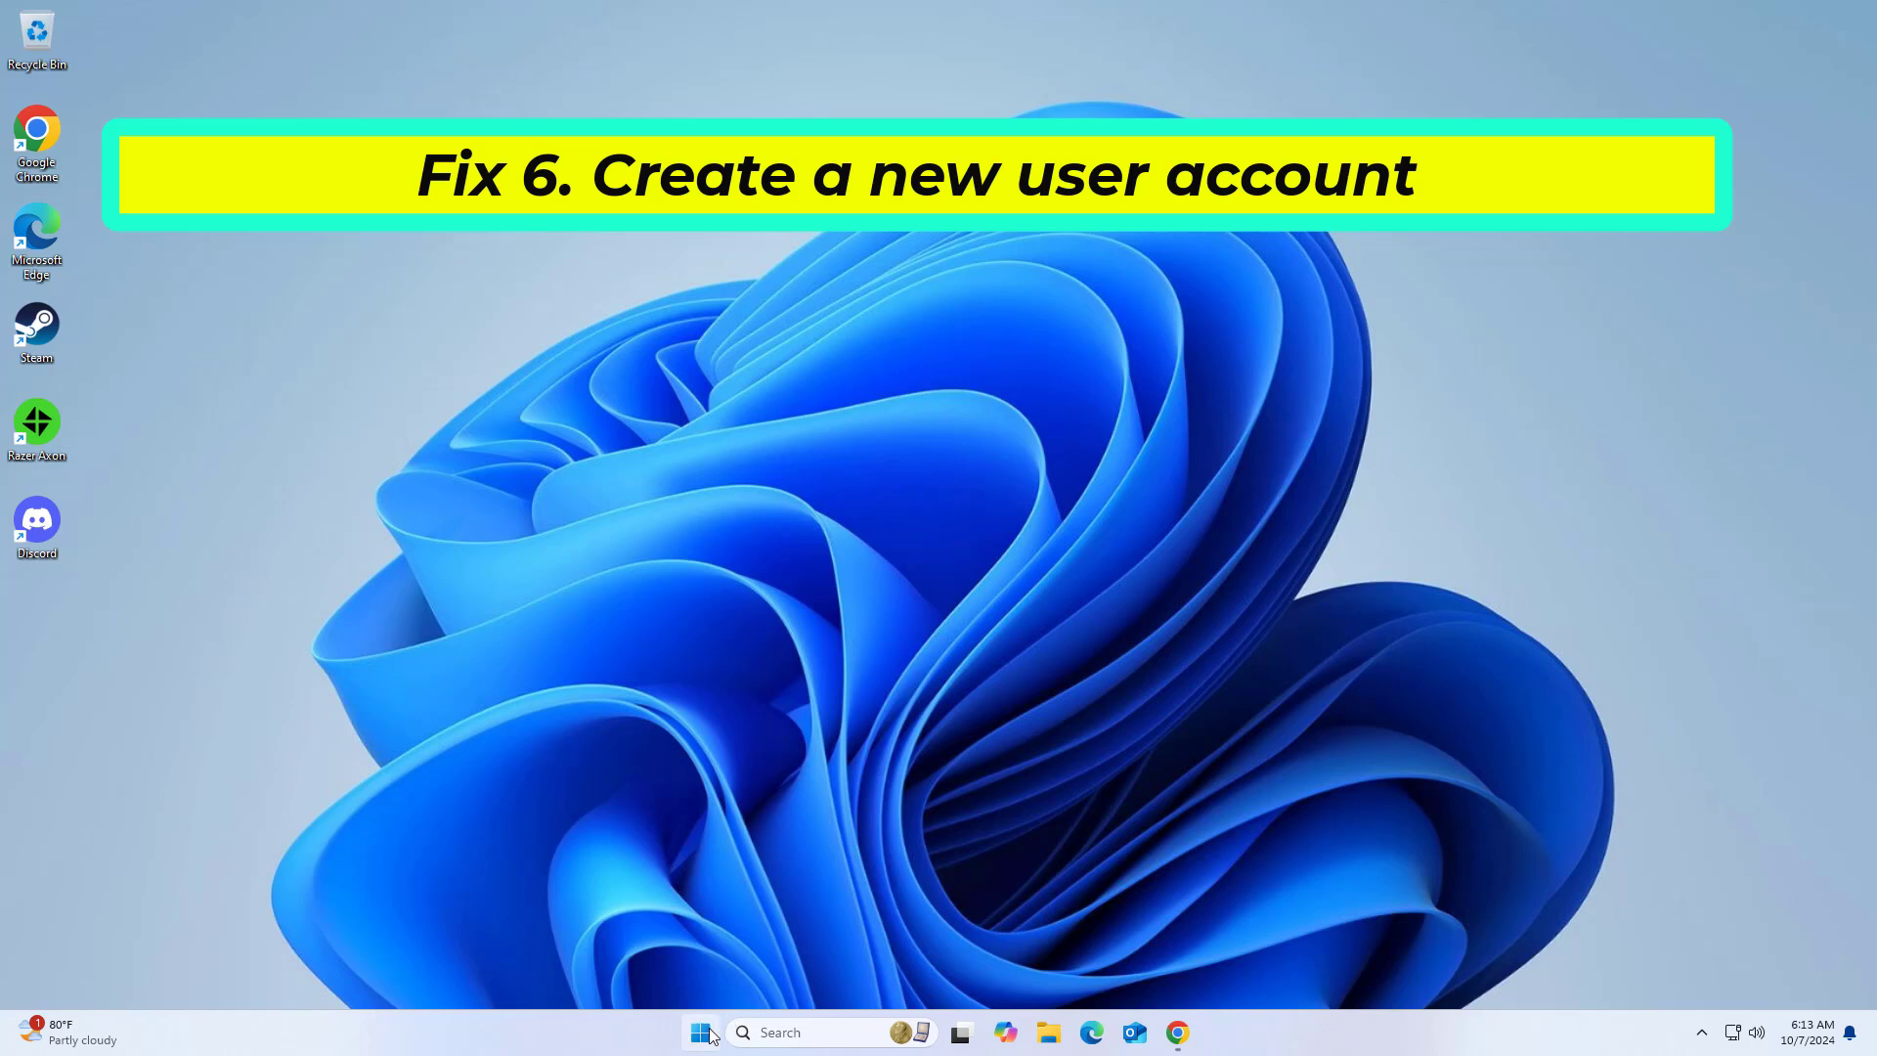
# Open the signed-in account's options for signing out or switching user.
pyautogui.click(701, 1033)
pyautogui.click(745, 970)
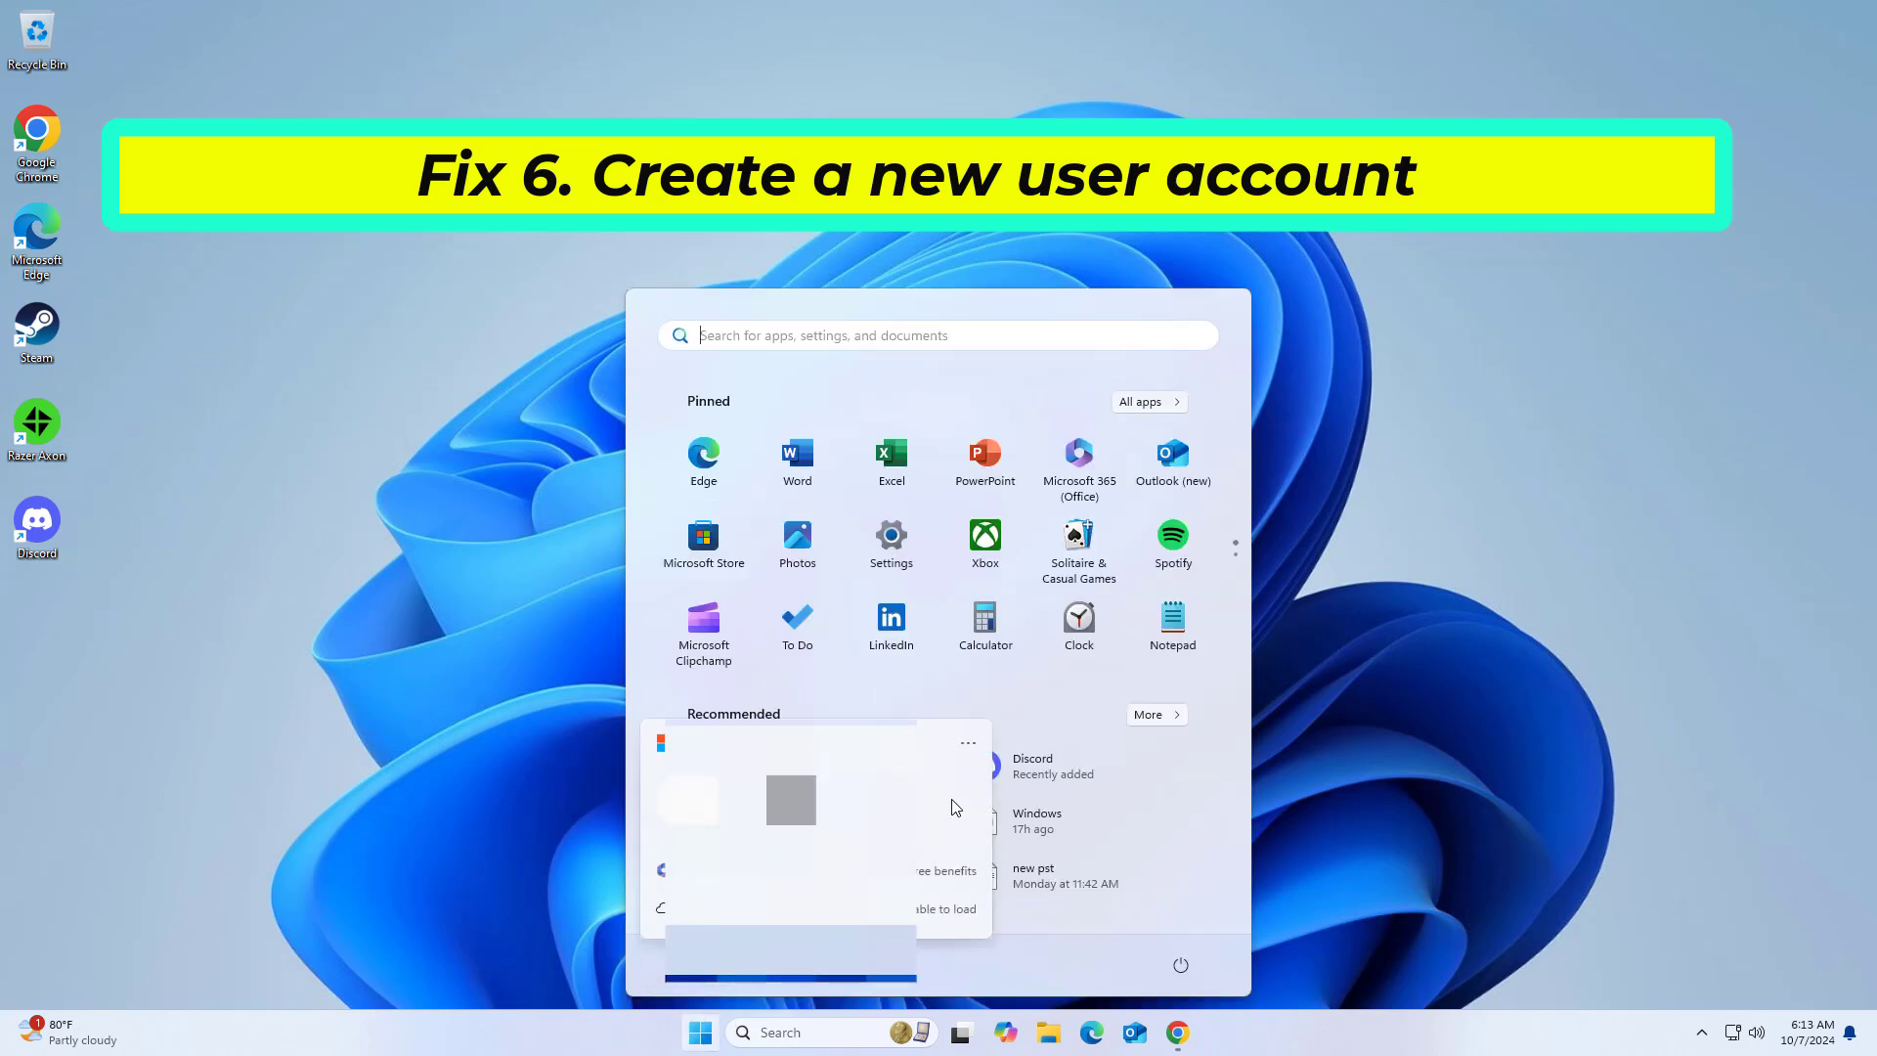
pyautogui.click(968, 745)
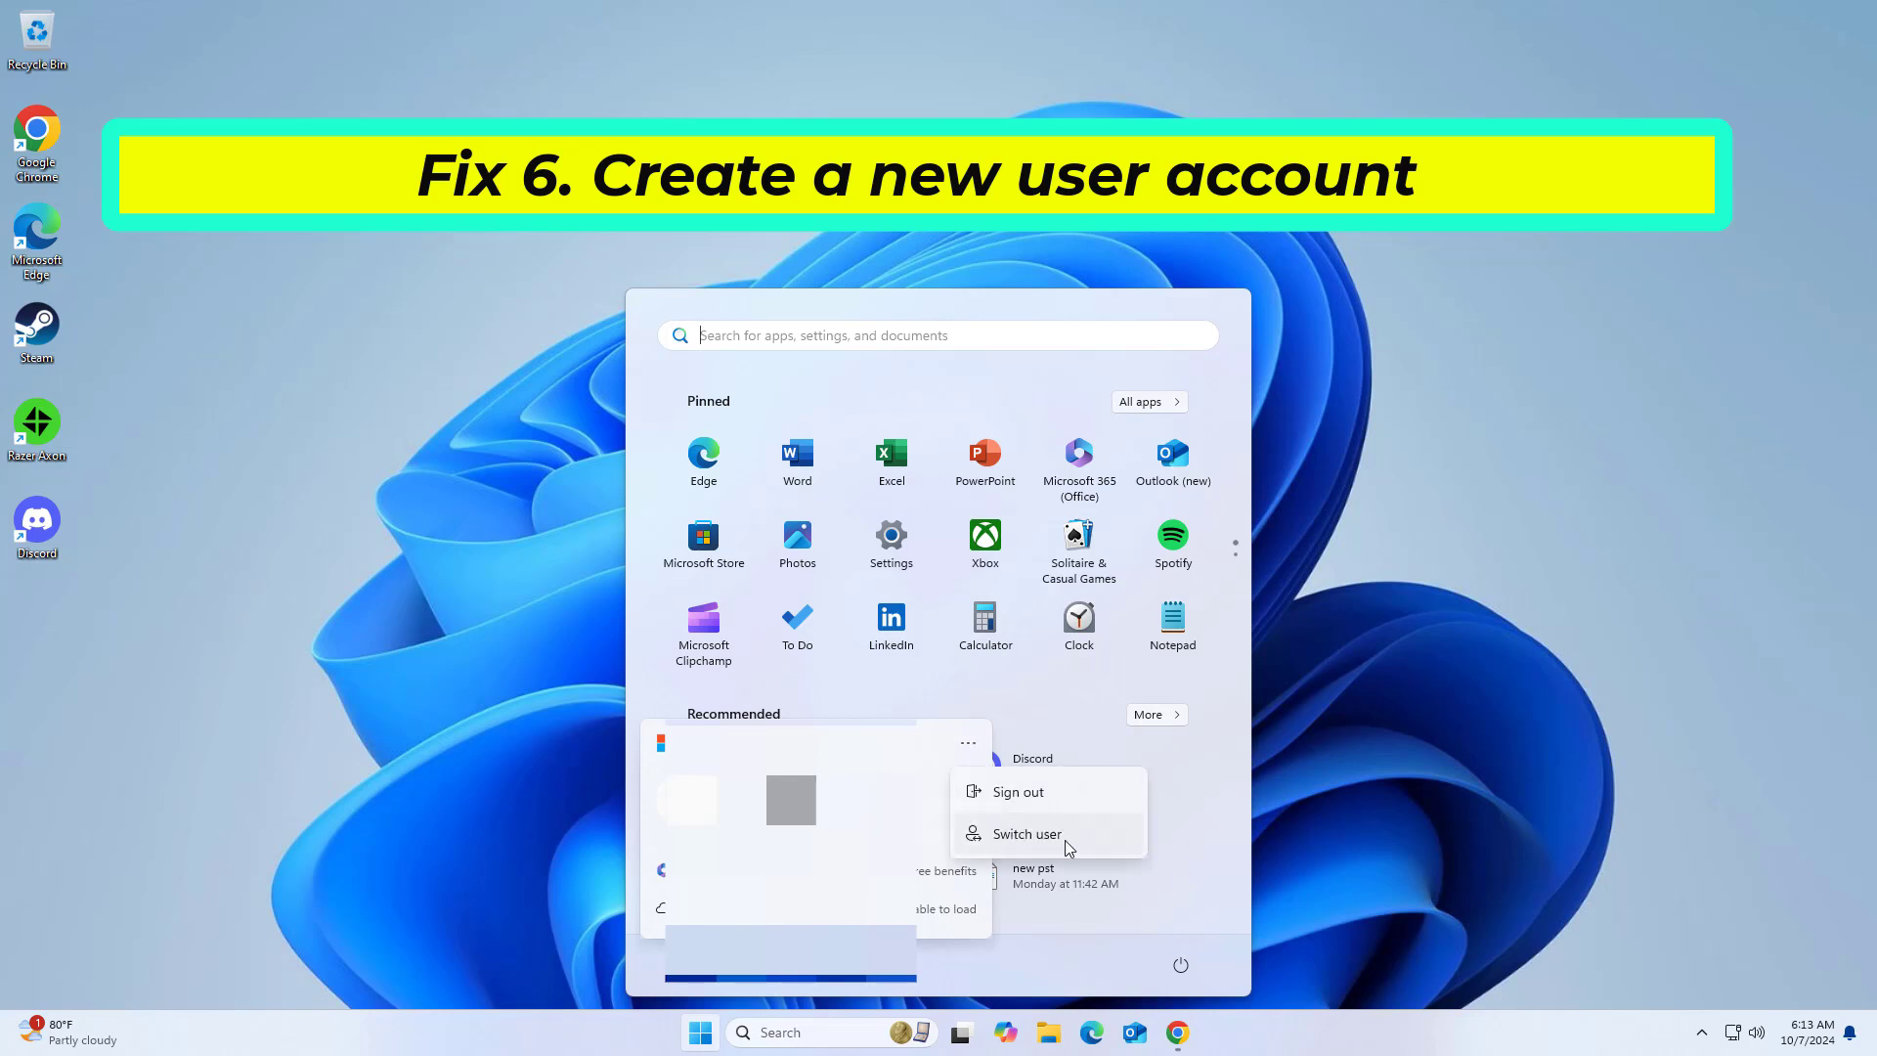